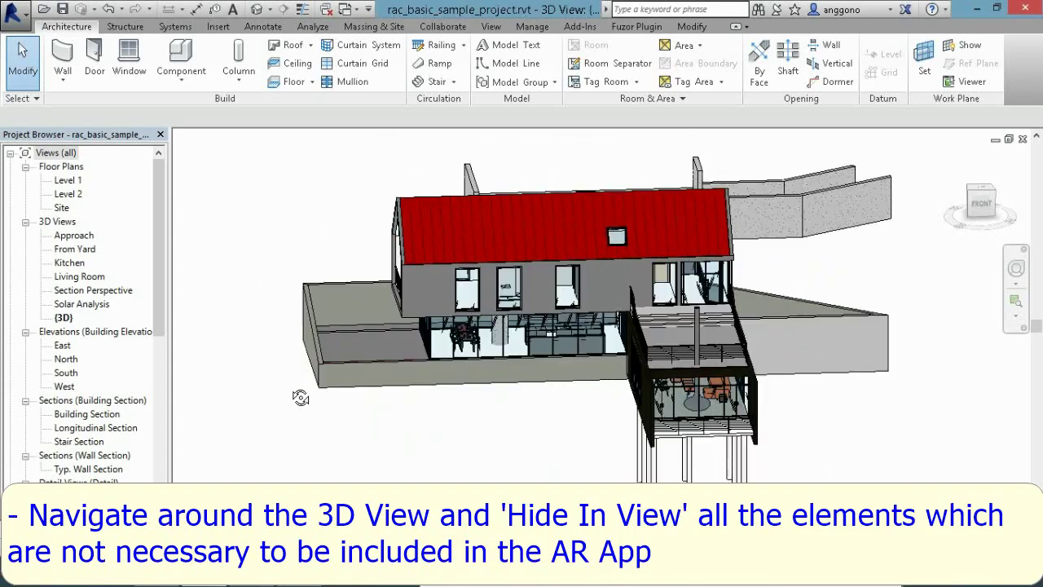
- Open the Level 1 floor plan from the Project Browser
{"action": "mouse_move", "coordinate": [535, 446]}
{"action": "middle_mouse_down", "text": "shift"}
{"action": "mouse_move", "coordinate": [753, 354]}
{"action": "mouse_move", "coordinate": [709, 333]}
{"action": "mouse_move", "coordinate": [702, 163]}
{"action": "mouse_move", "coordinate": [876, 270]}
{"action": "mouse_move", "coordinate": [1004, 277]}
{"action": "middle_mouse_up", "text": "shift"}
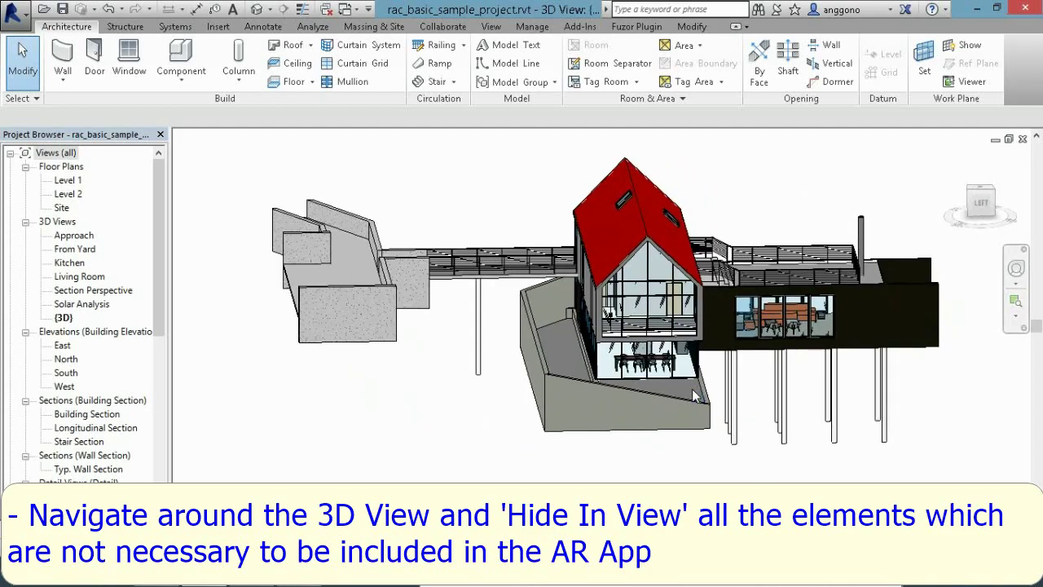
{"action": "scroll", "coordinate": [692, 389], "scroll_direction": "up", "scroll_amount": 3}
{"action": "mouse_move", "coordinate": [701, 427]}
{"action": "middle_mouse_down", "text": "shift"}
{"action": "mouse_move", "coordinate": [702, 383]}
{"action": "mouse_move", "coordinate": [592, 432]}
{"action": "middle_mouse_up", "text": "shift"}
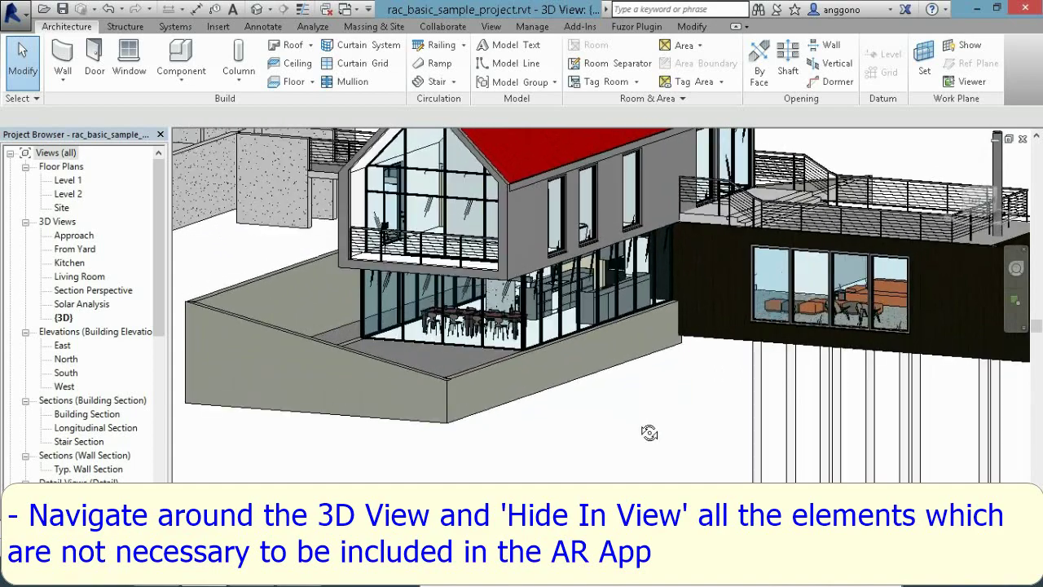
{"action": "scroll", "coordinate": [592, 431], "scroll_direction": "up", "scroll_amount": 2}
{"action": "scroll", "coordinate": [593, 432], "scroll_direction": "down", "scroll_amount": 3}
{"action": "middle_click_drag", "start_coordinate": [592, 432], "coordinate": [606, 439], "text": "shift"}
{"action": "scroll", "coordinate": [607, 438], "scroll_direction": "down", "scroll_amount": 5}
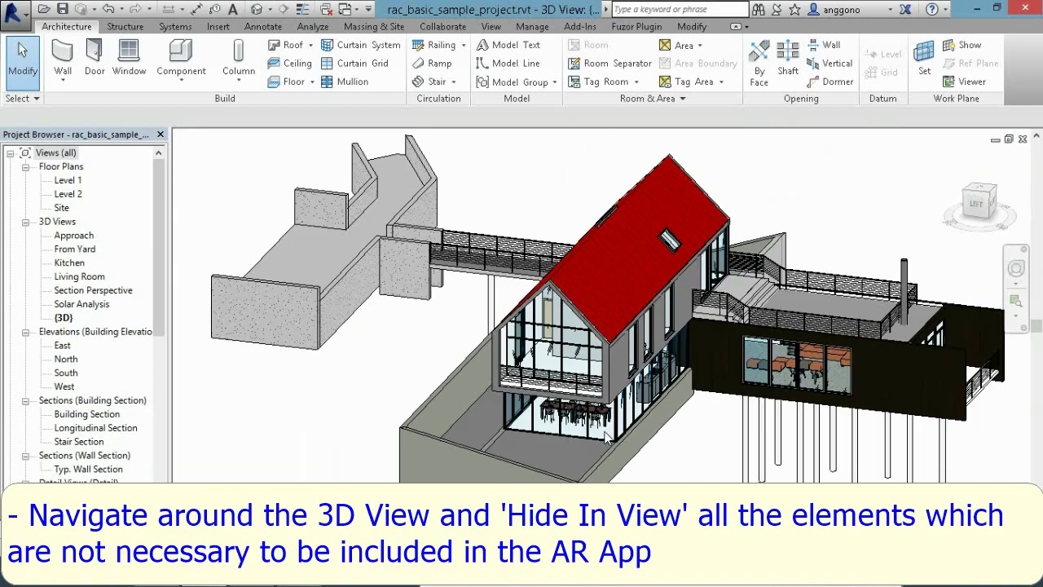
{"action": "middle_click_drag", "start_coordinate": [677, 469], "coordinate": [667, 436], "text": "shift"}
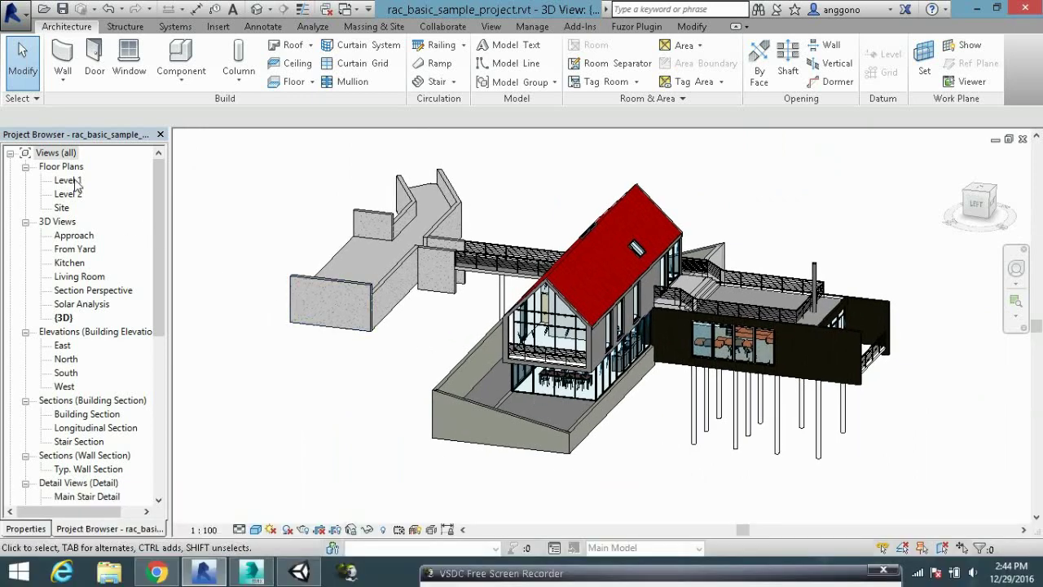
{"action": "double_click", "coordinate": [70, 181]}
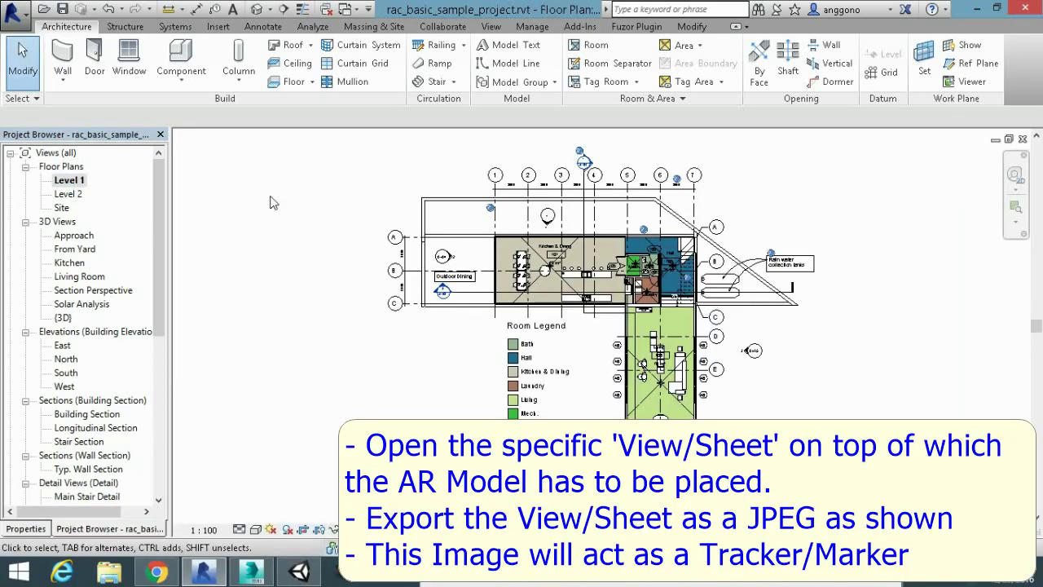
- Start an image export of the view, fit it to 1024 pixels, and choose the save location
{"action": "left_click", "coordinate": [23, 23]}
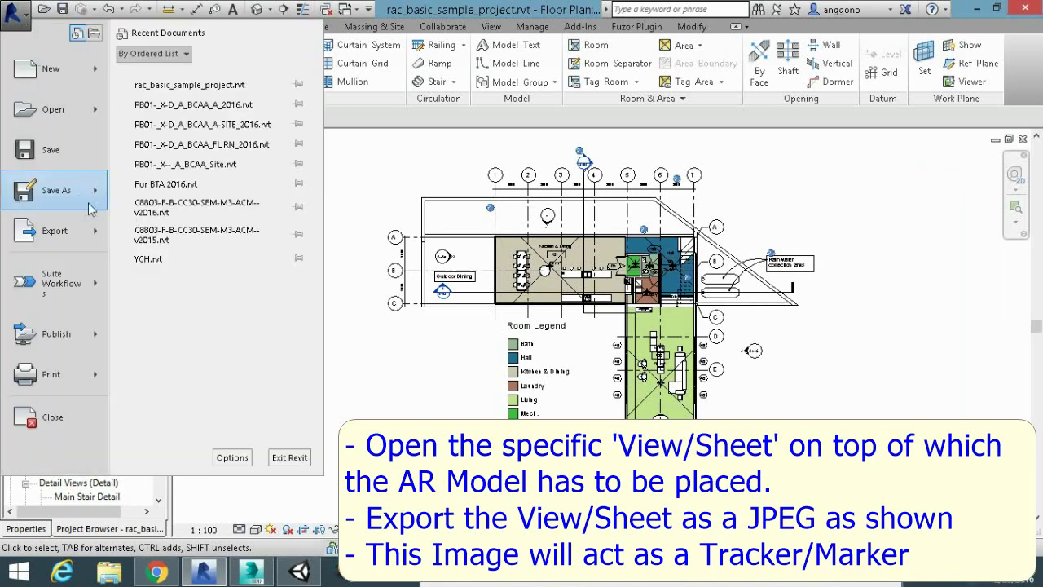
{"action": "left_click", "coordinate": [81, 232]}
{"action": "scroll", "coordinate": [209, 440], "scroll_direction": "down", "scroll_amount": 3}
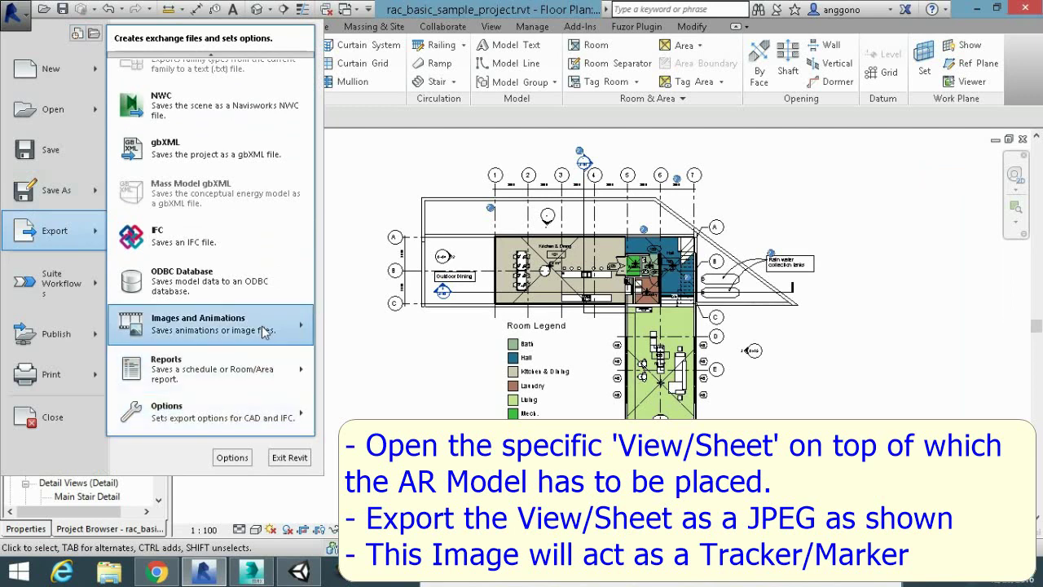
{"action": "mouse_move", "coordinate": [285, 326]}
{"action": "left_click", "coordinate": [357, 365]}
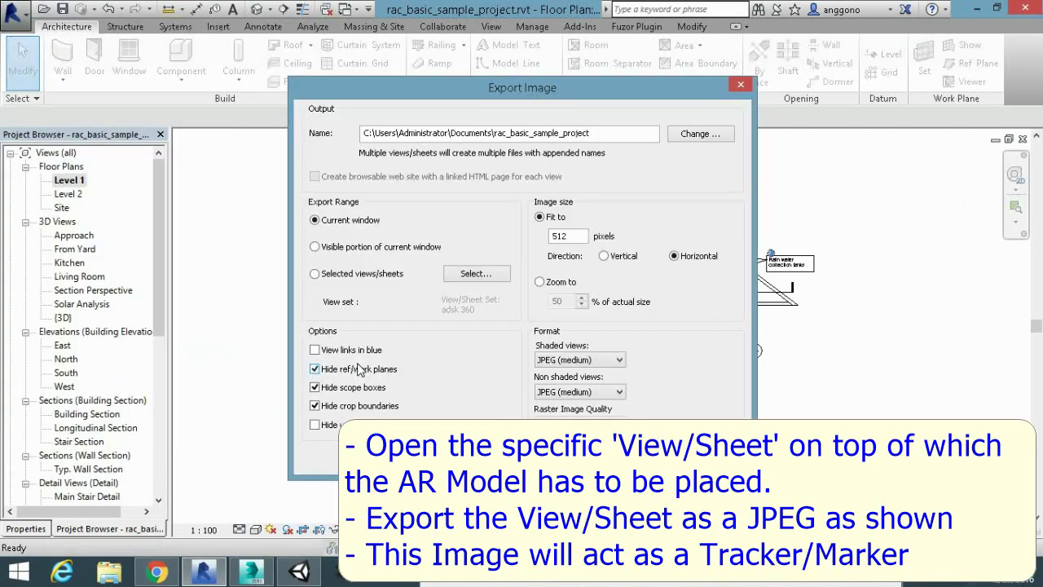
{"action": "left_click", "coordinate": [581, 236]}
{"action": "left_click_drag", "start_coordinate": [581, 236], "coordinate": [515, 236]}
{"action": "type", "text": "1024"}
{"action": "left_click", "coordinate": [686, 141]}
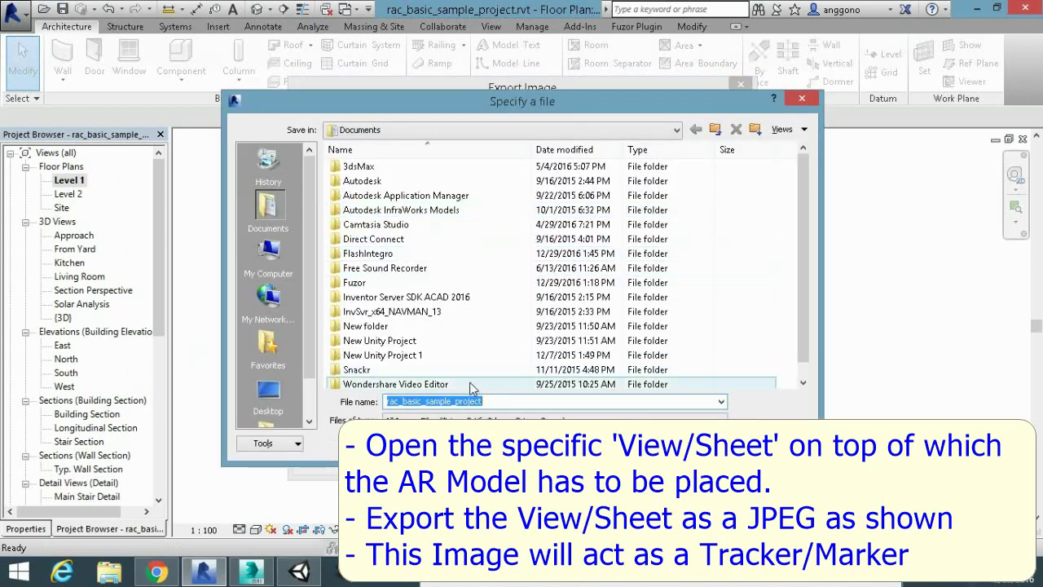
- Save the JPEG to the Desktop as Revit3DSUnity_ARApp_ImageTracker and confirm the export
{"action": "left_click", "coordinate": [268, 393]}
{"action": "double_click", "coordinate": [471, 400]}
{"action": "type", "text": "Revit"}
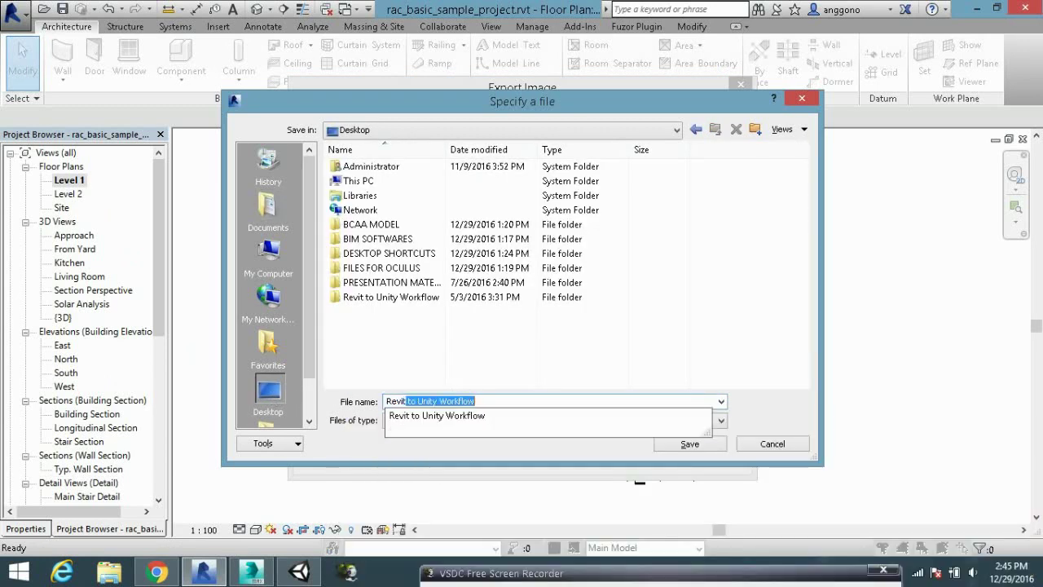
{"action": "type", "text": "3DSUnit"}
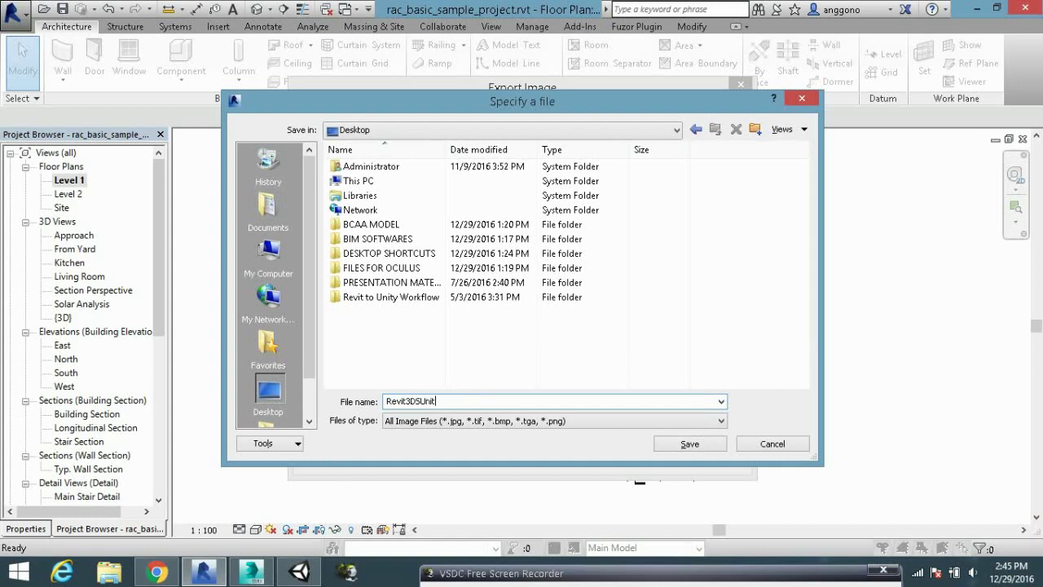
{"action": "type", "text": "A"}
{"action": "type", "text": "pp"}
{"action": "type", "text": "_1"}
{"action": "type", "text": "ge"}
{"action": "key", "text": "BackSpace"}
{"action": "key", "text": "BackSpace"}
{"action": "key", "text": "BackSpace"}
{"action": "key", "text": "BackSpace"}
{"action": "type", "text": "Imag"}
{"action": "type", "text": "eTr"}
{"action": "left_click", "coordinate": [701, 447]}
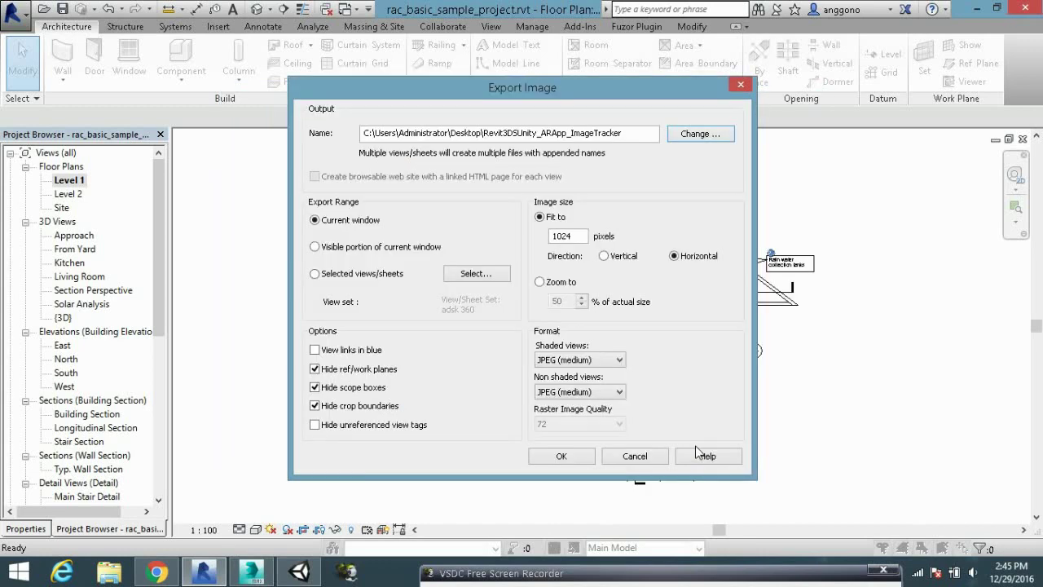
{"action": "left_click", "coordinate": [564, 457]}
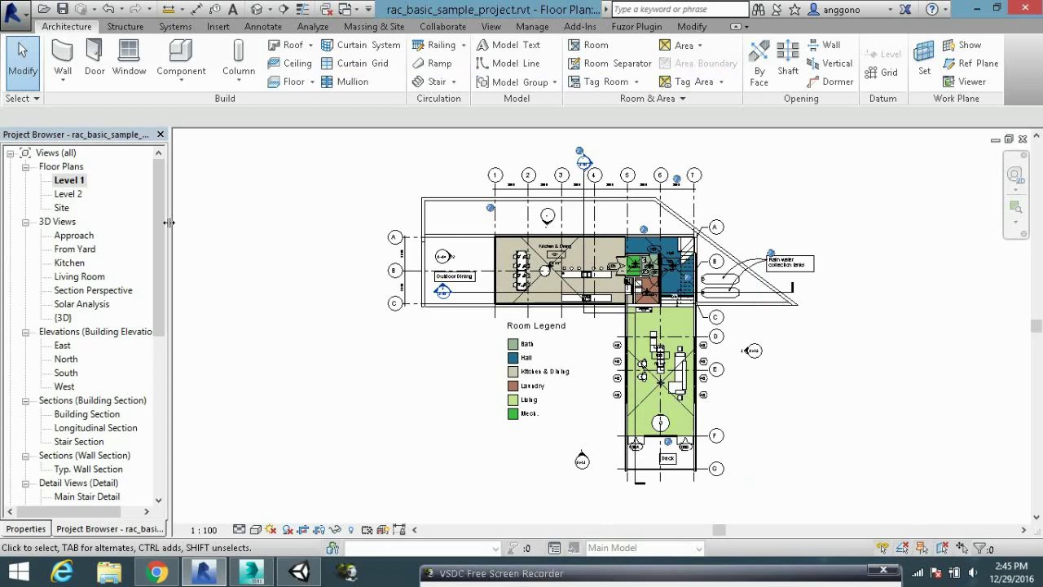
- From the {3D} view, start an FBX export of the house
{"action": "left_click", "coordinate": [258, 12]}
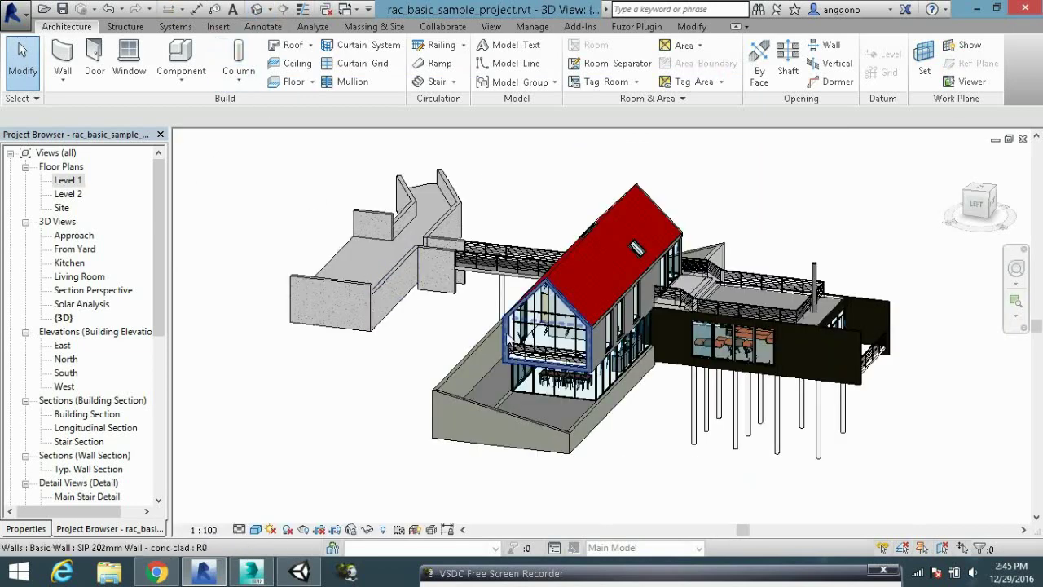
{"action": "left_click", "coordinate": [13, 12]}
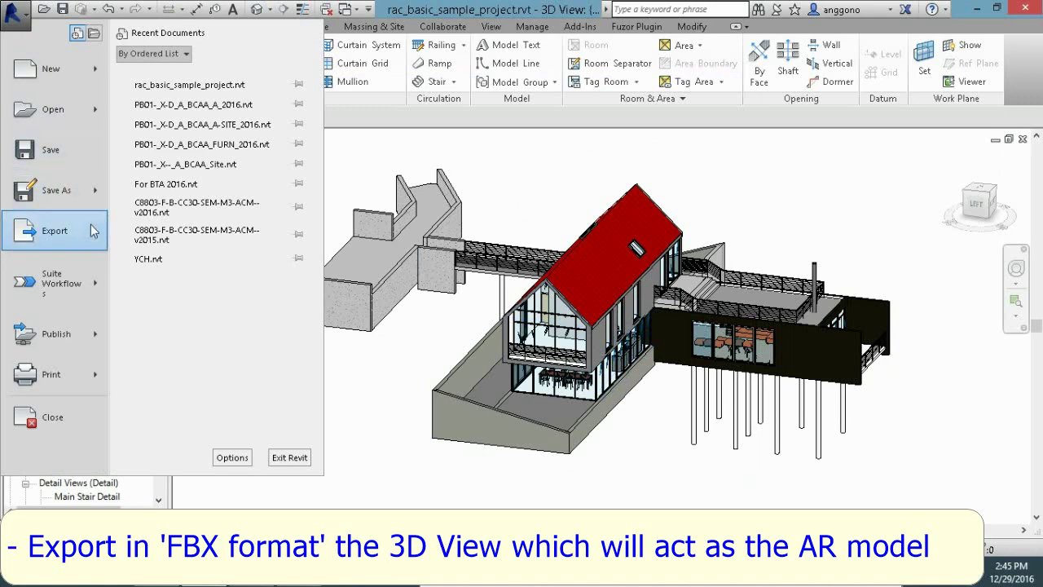
{"action": "left_click", "coordinate": [95, 230]}
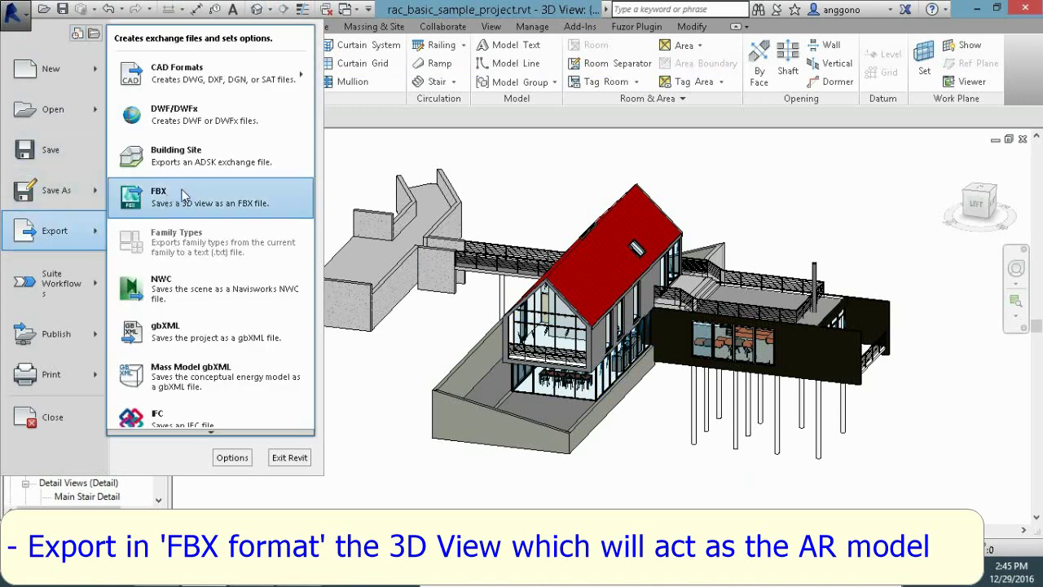
{"action": "left_click", "coordinate": [186, 198]}
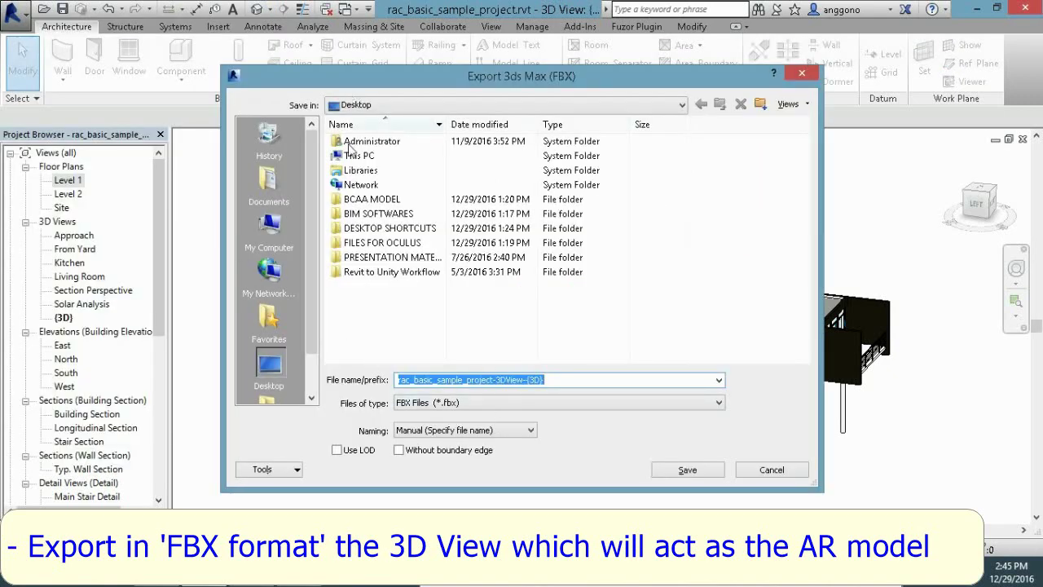
- Save the FBX to the Desktop as Revit3DSUnity_ARApp_FBXFromRevit
{"action": "type", "text": "Revit"}
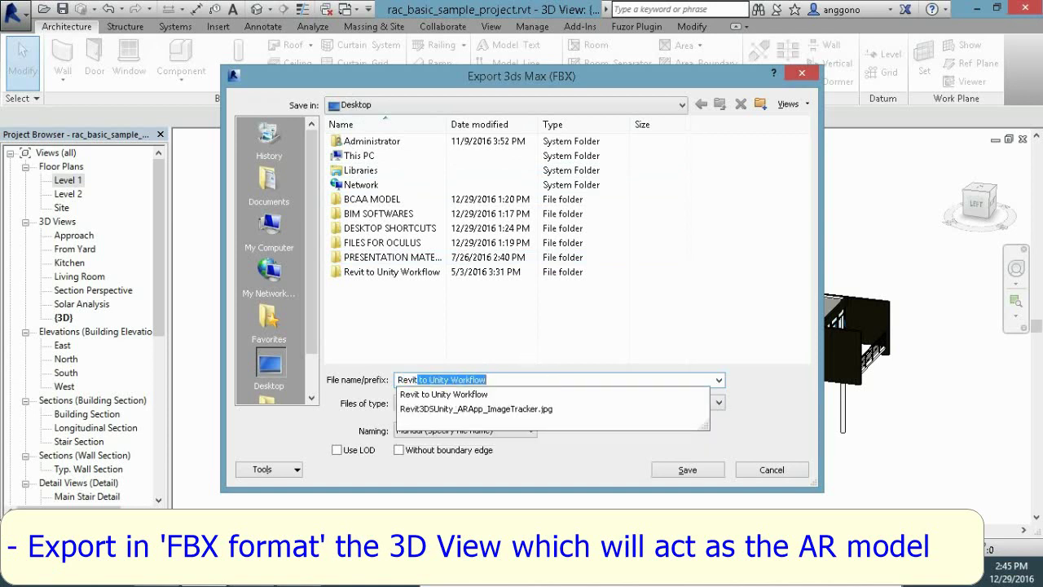
{"action": "type", "text": "3DS"}
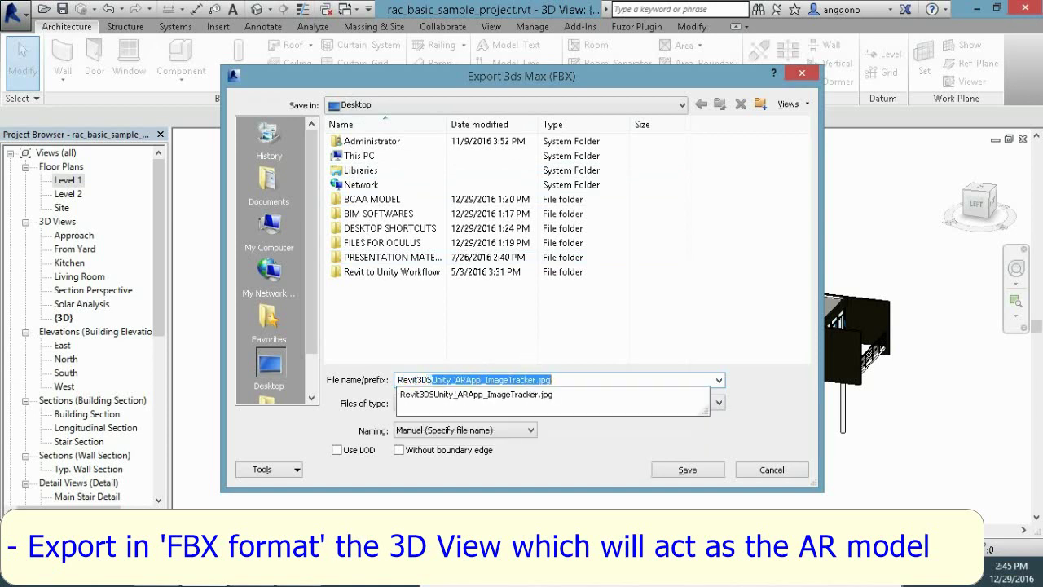
{"action": "key", "text": "End"}
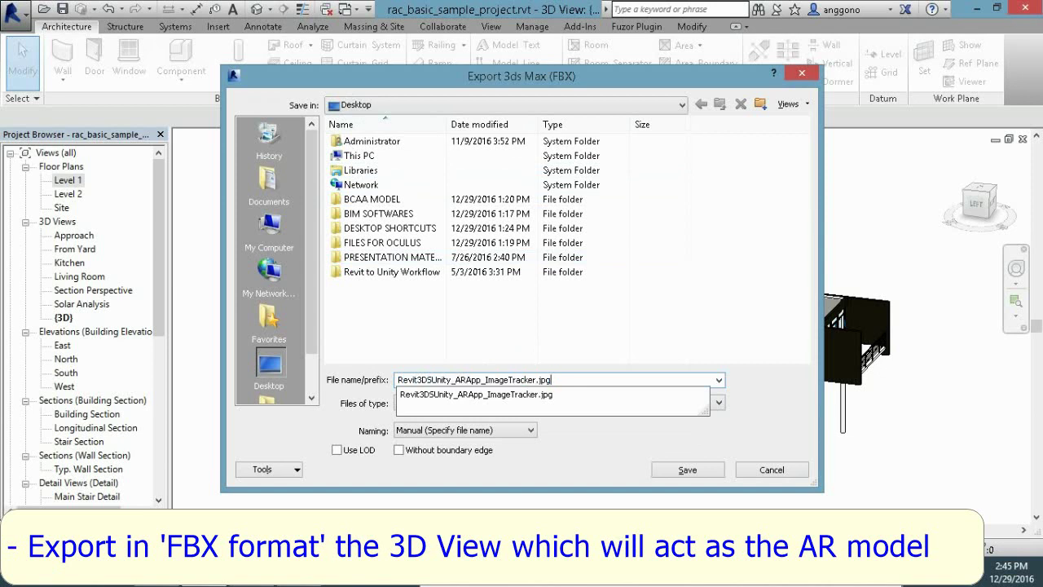
{"action": "key", "text": "BackSpace"}
{"action": "key", "text": "BackSpace"}
{"action": "key", "text": "BackSpace"}
{"action": "key", "text": "BackSpace"}
{"action": "key", "text": "BackSpace"}
{"action": "key", "text": "BackSpace"}
{"action": "key", "text": "BackSpace"}
{"action": "key", "text": "BackSpace"}
{"action": "key", "text": "BackSpace"}
{"action": "type", "text": "FBXFr"}
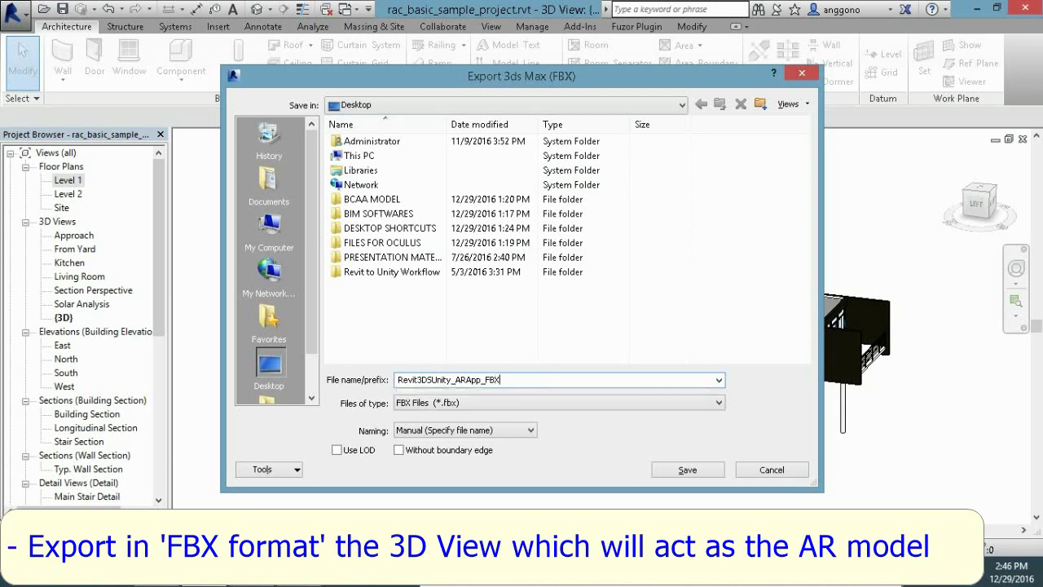
{"action": "type", "text": "omRevit"}
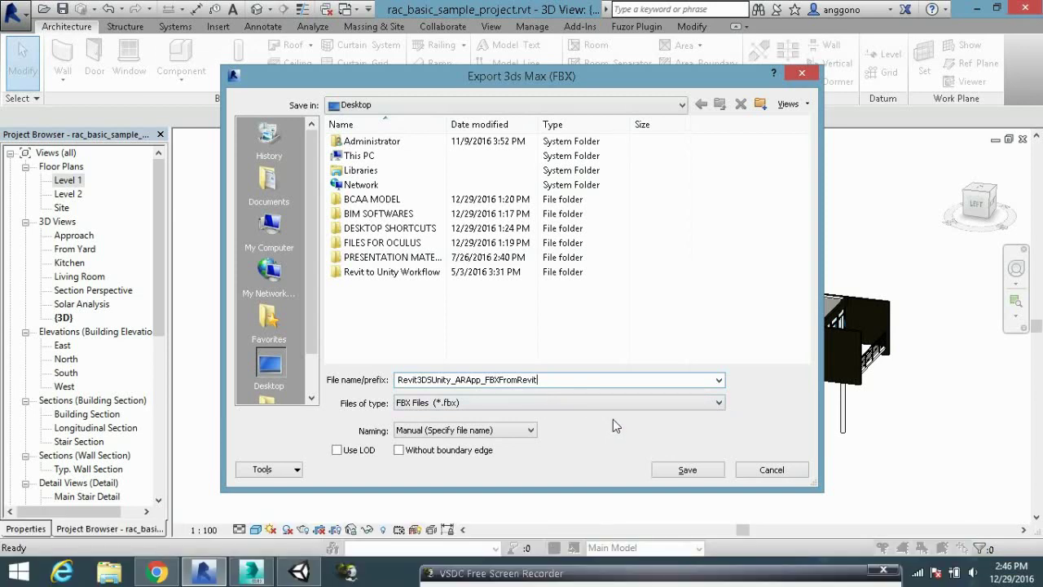
{"action": "left_click", "coordinate": [694, 468]}
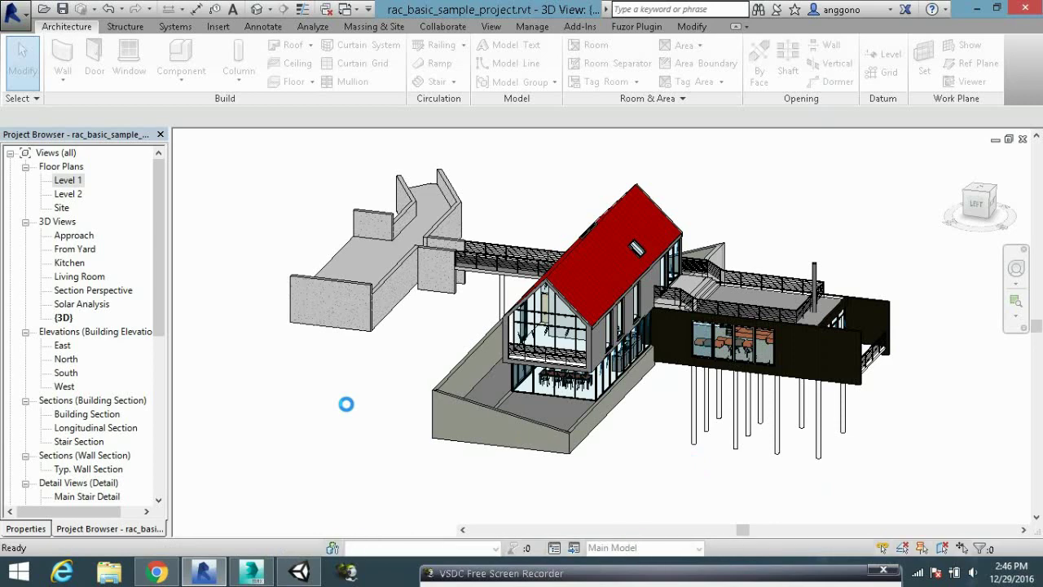
{"action": "left_click", "coordinate": [251, 573]}
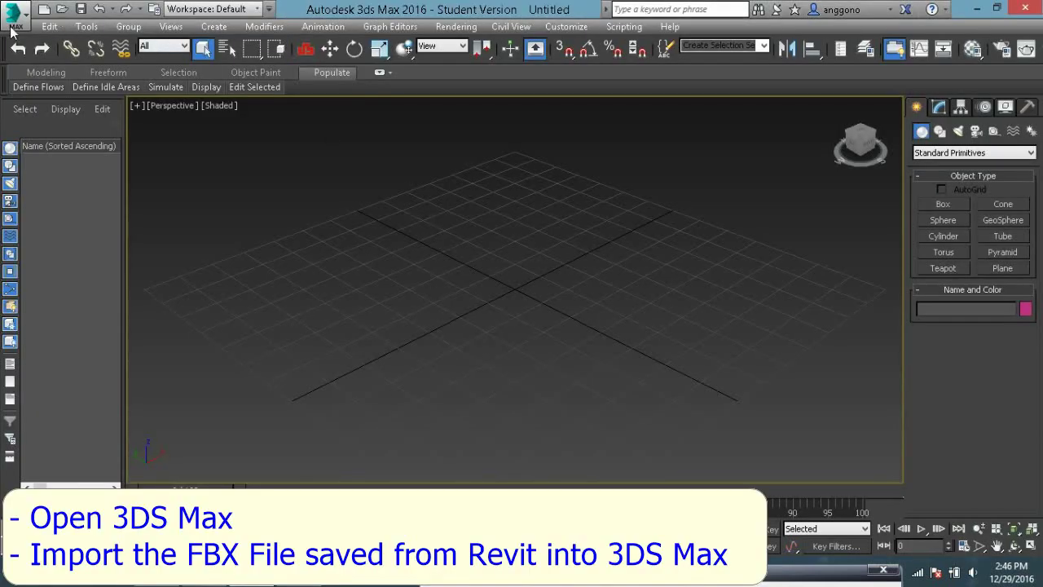
- Start an Import and pick Revit3DSUnity_ARApp_FBXFromRevit.fbx on the Desktop
{"action": "left_click", "coordinate": [13, 24]}
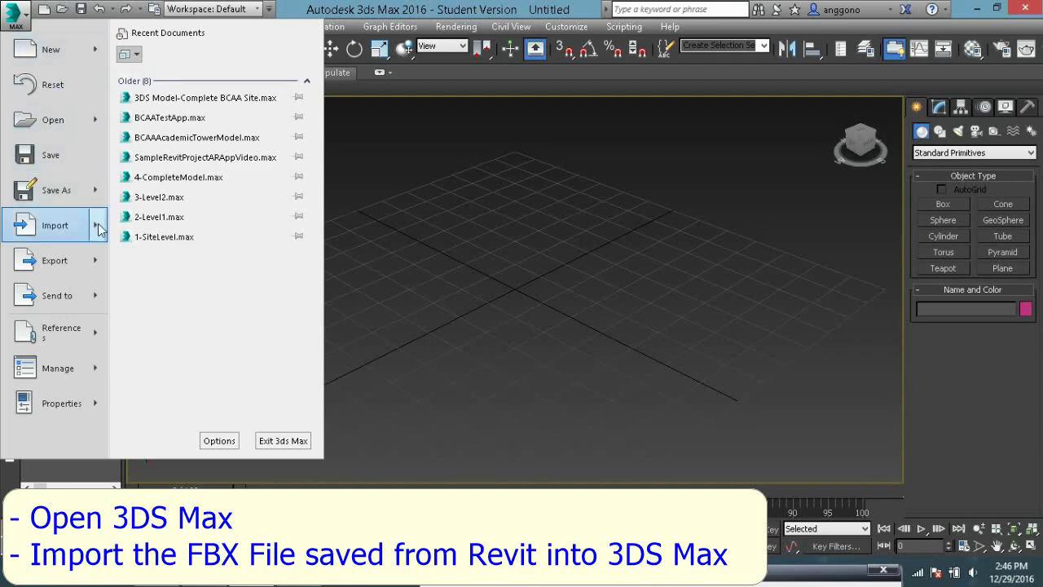
{"action": "mouse_move", "coordinate": [98, 223]}
{"action": "left_click", "coordinate": [189, 81]}
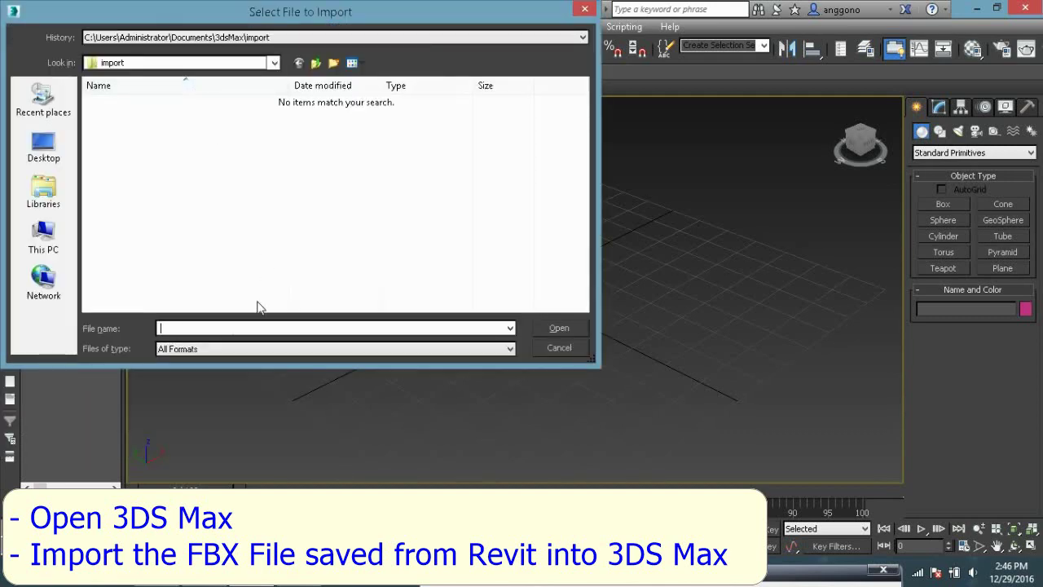
{"action": "left_click", "coordinate": [44, 236]}
{"action": "left_click", "coordinate": [54, 155]}
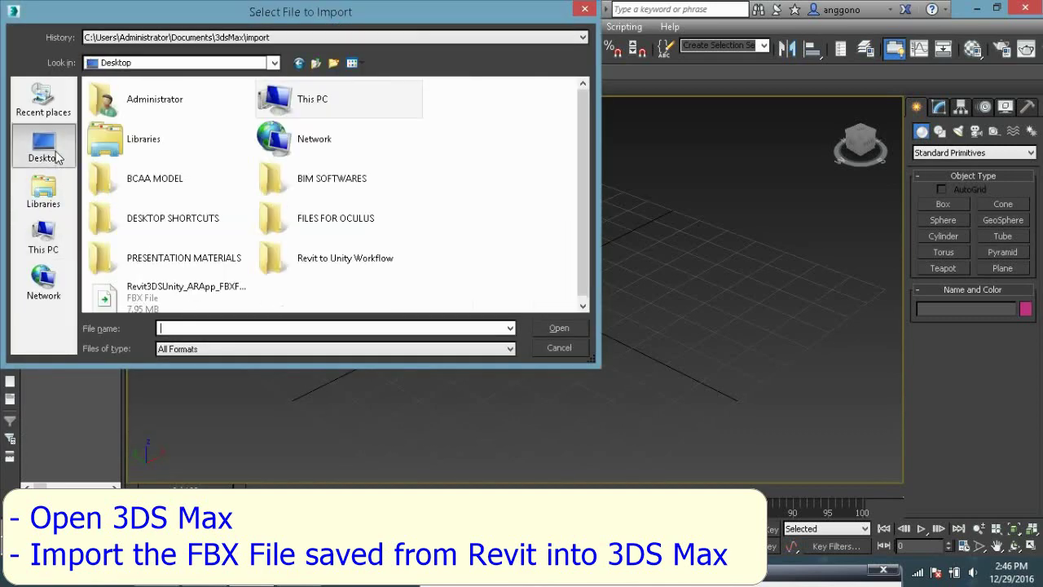
{"action": "left_click", "coordinate": [167, 303]}
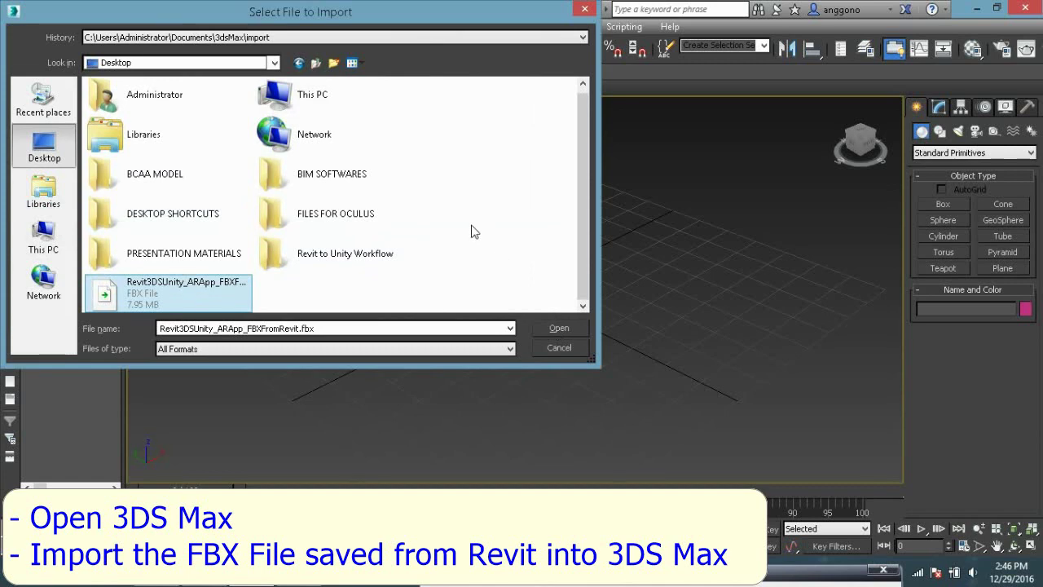
- Open the chosen FBX to bring up its import options, listing 487 elements
{"action": "scroll", "coordinate": [471, 230], "scroll_direction": "up", "scroll_amount": 2, "text": "ctrl"}
{"action": "scroll", "coordinate": [471, 230], "scroll_direction": "down", "scroll_amount": 2, "text": "ctrl"}
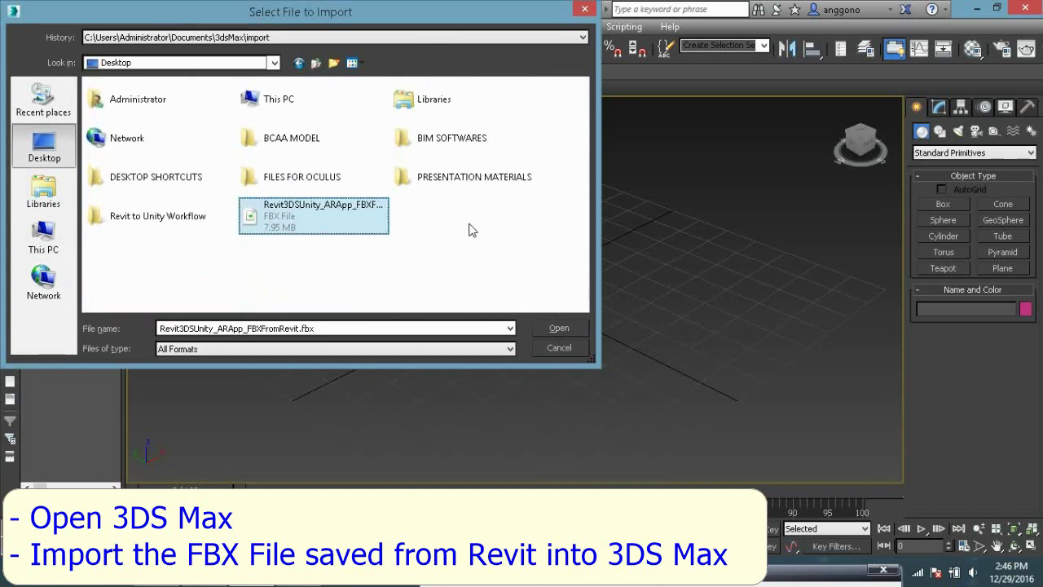
{"action": "scroll", "coordinate": [471, 229], "scroll_direction": "down", "scroll_amount": 1, "text": "ctrl"}
{"action": "scroll", "coordinate": [471, 230], "scroll_direction": "up", "scroll_amount": 1, "text": "ctrl"}
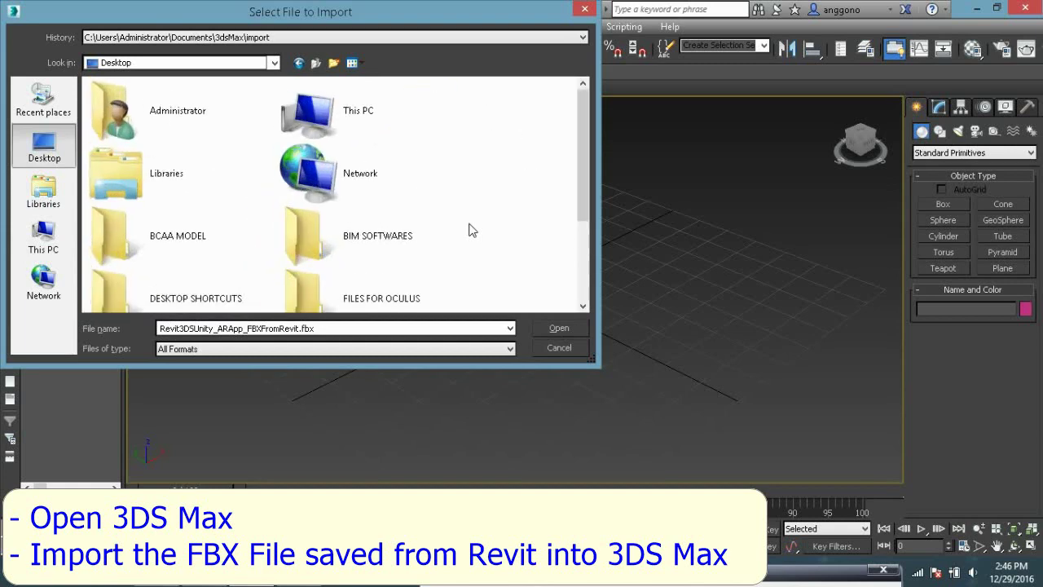
{"action": "scroll", "coordinate": [471, 230], "scroll_direction": "up", "scroll_amount": 2, "text": "ctrl"}
{"action": "scroll", "coordinate": [471, 230], "scroll_direction": "down", "scroll_amount": 1, "text": "ctrl"}
{"action": "scroll", "coordinate": [471, 230], "scroll_direction": "down", "scroll_amount": 1, "text": "ctrl"}
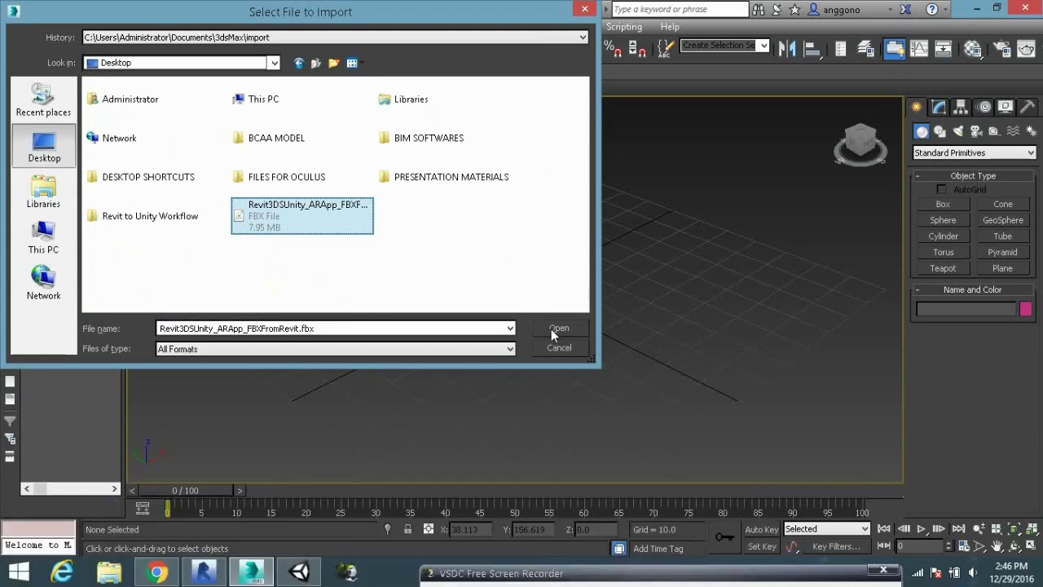
{"action": "left_click", "coordinate": [551, 328]}
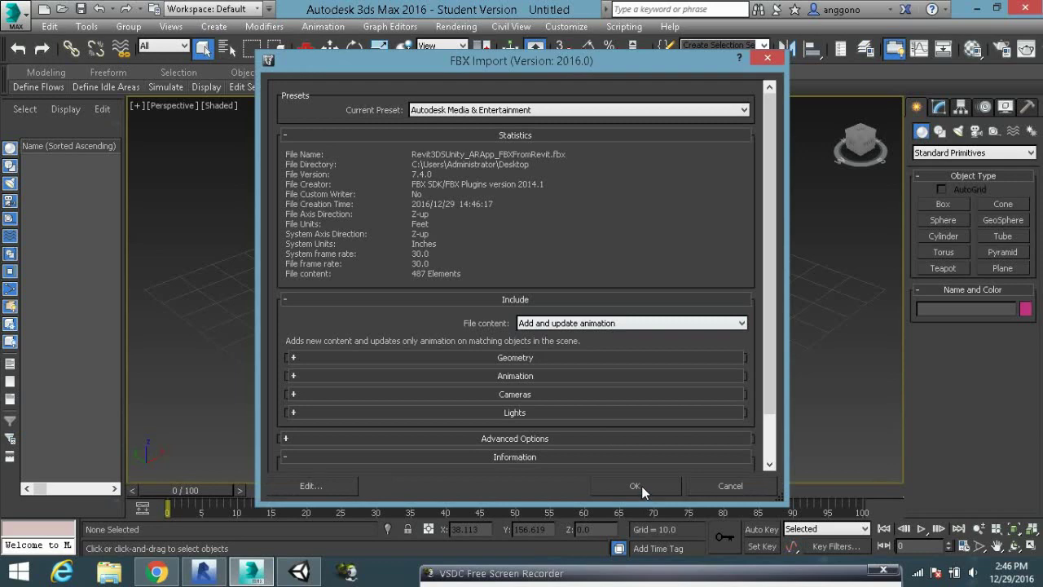
- Accept the FBX Import options and dismiss the Warnings and Errors list
{"action": "left_click", "coordinate": [641, 485]}
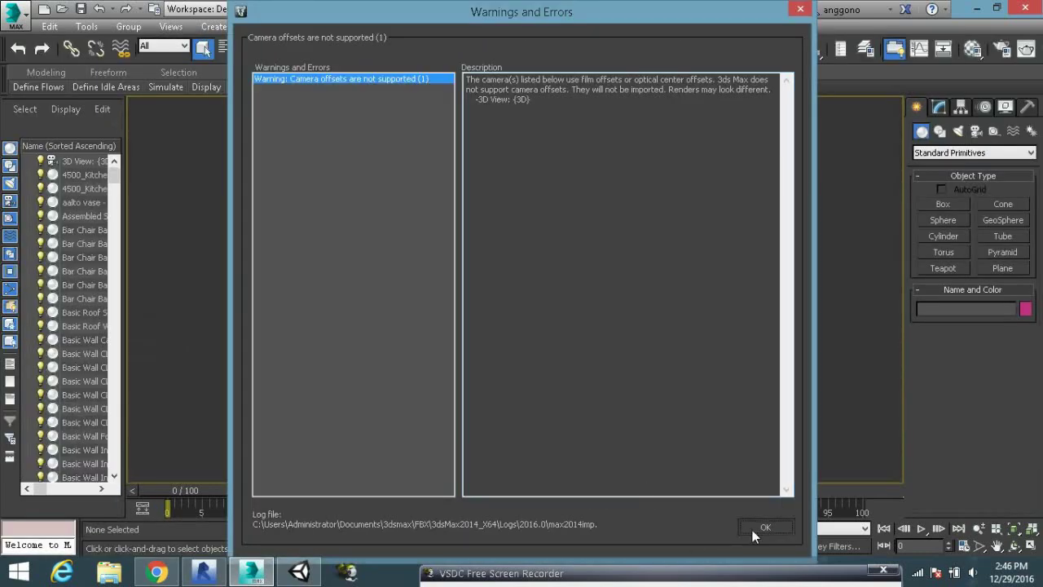
{"action": "left_click", "coordinate": [752, 529]}
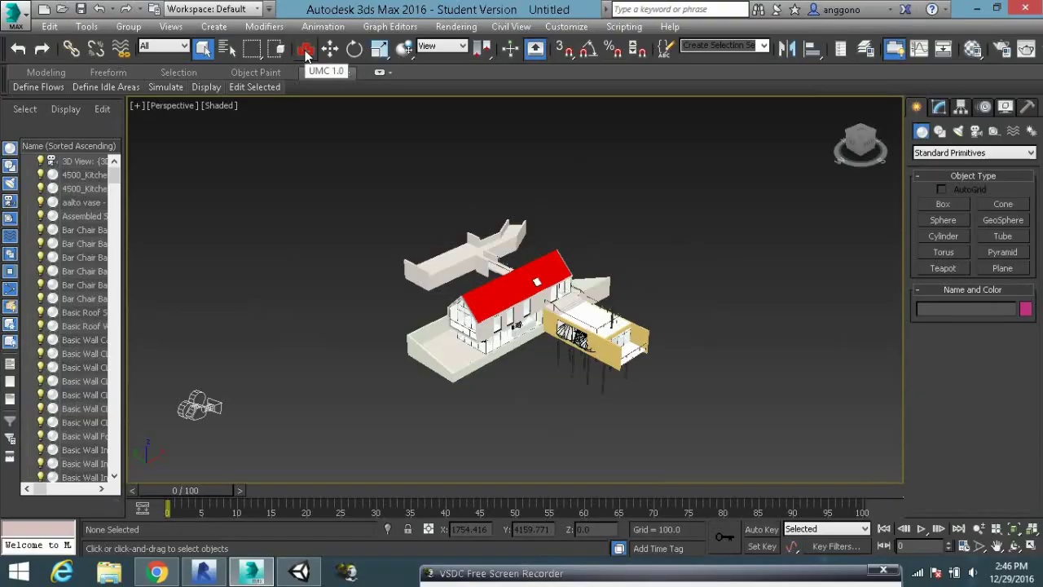
- Convert the whole scene's materials to MentalRay Arch&Design in Universal Material Converter, then minimize it
{"action": "left_click", "coordinate": [305, 51]}
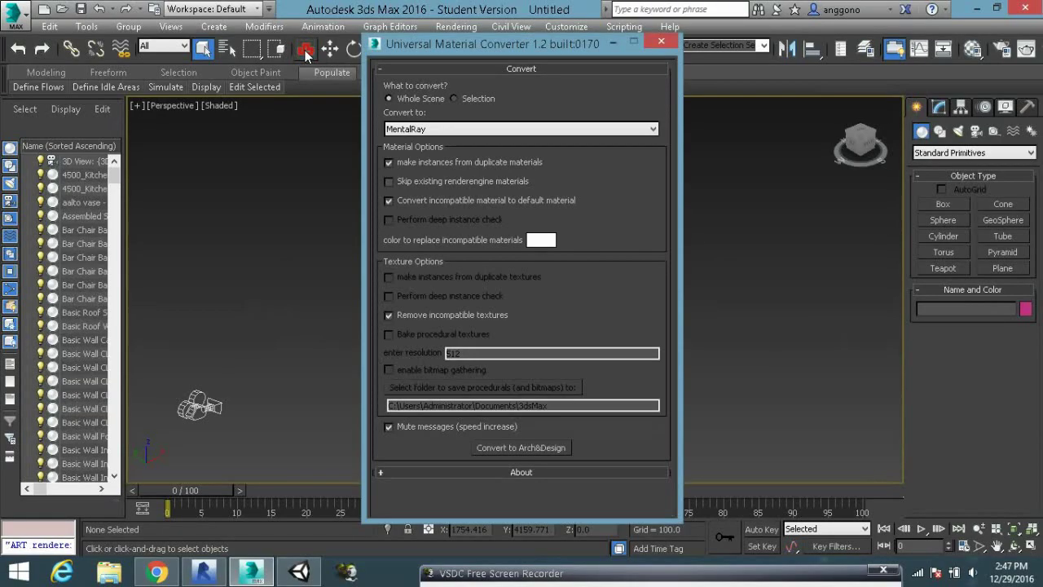
{"action": "left_click", "coordinate": [435, 131]}
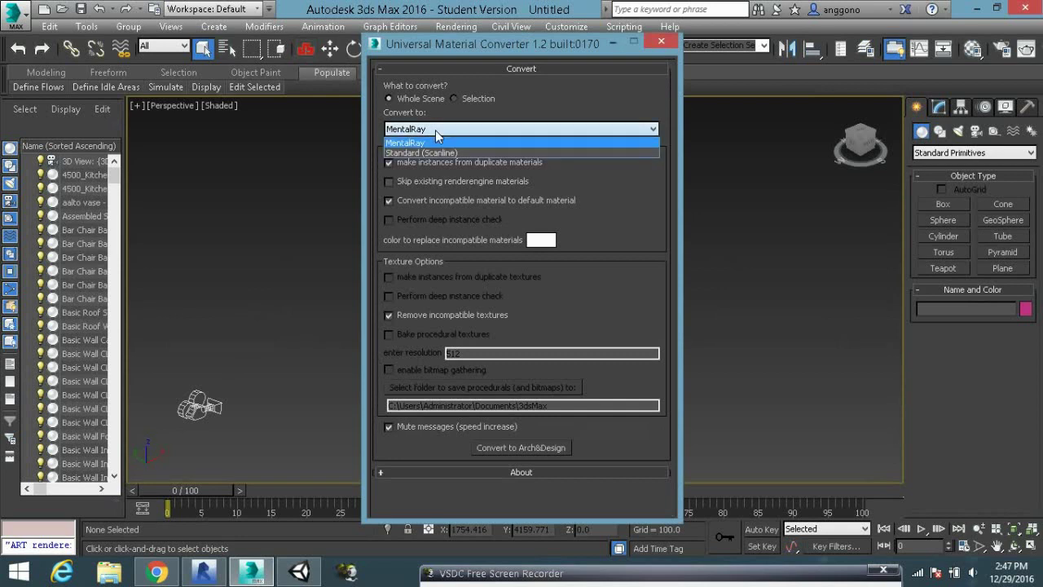
{"action": "left_click", "coordinate": [436, 132]}
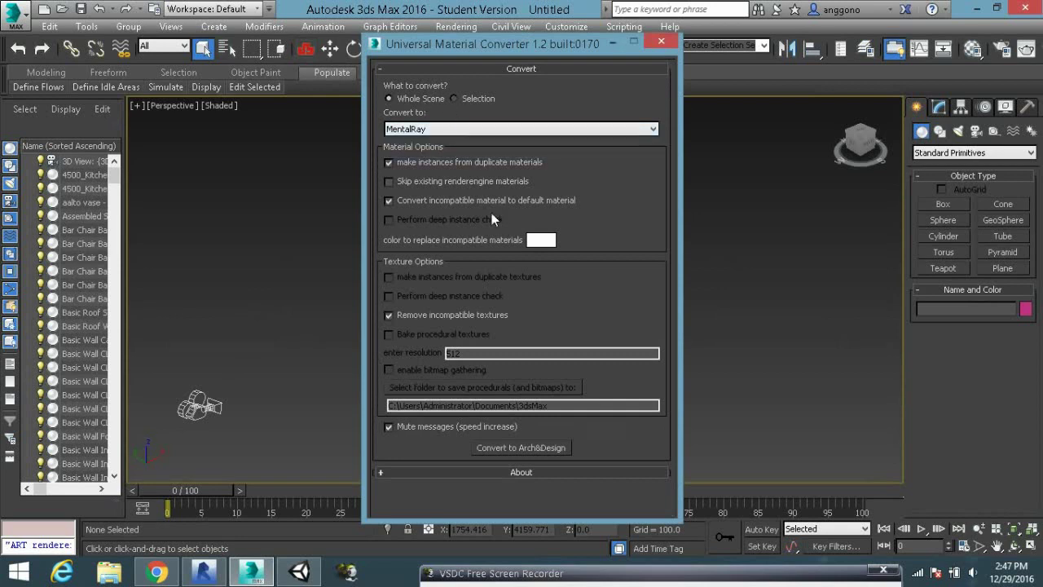
{"action": "left_click", "coordinate": [526, 450]}
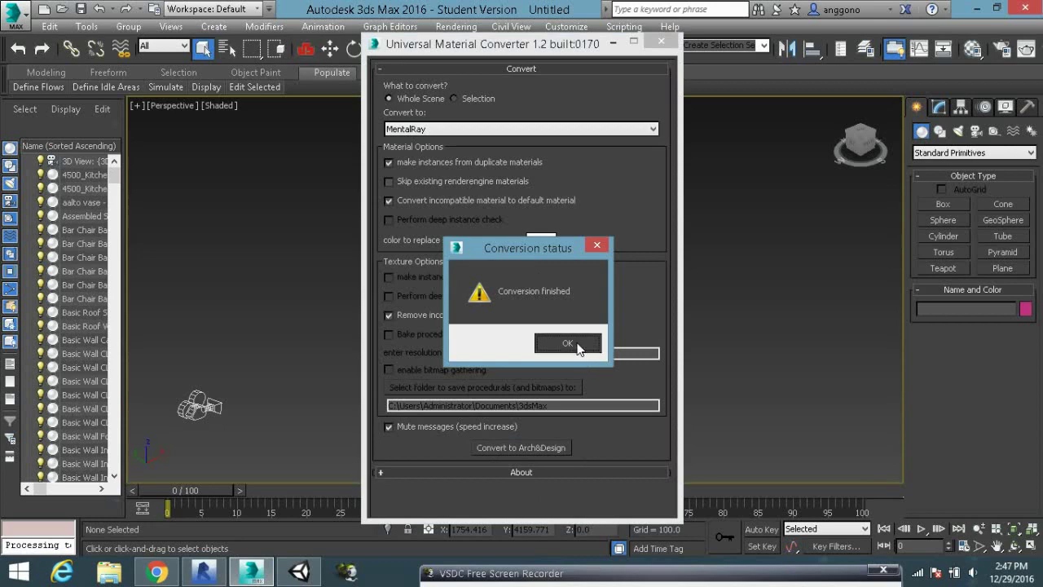
{"action": "left_click", "coordinate": [568, 343]}
{"action": "left_click", "coordinate": [614, 43]}
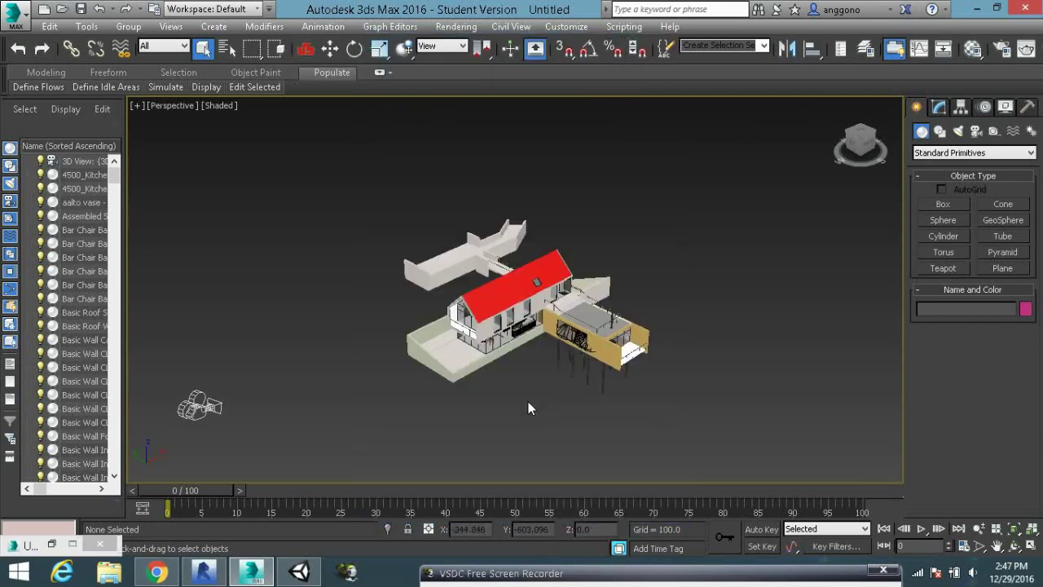
{"action": "scroll", "coordinate": [447, 350], "scroll_direction": "up", "scroll_amount": 5}
{"action": "scroll", "coordinate": [562, 443], "scroll_direction": "down", "scroll_amount": 2}
{"action": "mouse_move", "coordinate": [563, 455]}
{"action": "middle_mouse_down"}
{"action": "mouse_move", "coordinate": [546, 422]}
{"action": "mouse_move", "coordinate": [574, 414]}
{"action": "mouse_move", "coordinate": [511, 437]}
{"action": "middle_mouse_up"}
{"action": "right_click", "coordinate": [507, 405]}
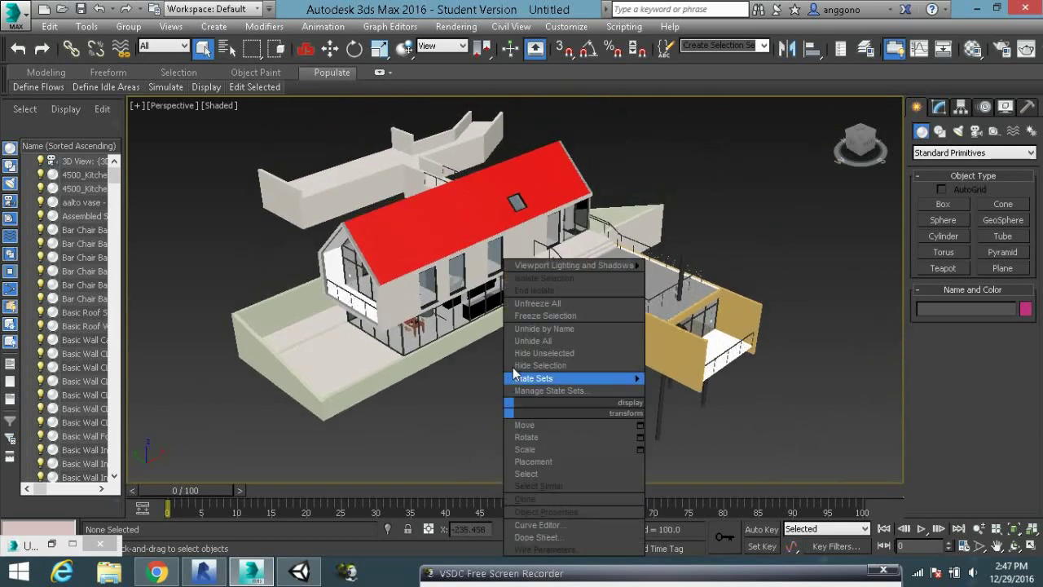
{"action": "left_click", "coordinate": [450, 414]}
{"action": "scroll", "coordinate": [619, 350], "scroll_direction": "up", "scroll_amount": 2}
{"action": "scroll", "coordinate": [731, 348], "scroll_direction": "down", "scroll_amount": 4}
{"action": "mouse_move", "coordinate": [731, 348]}
{"action": "middle_mouse_down"}
{"action": "mouse_move", "coordinate": [702, 352]}
{"action": "mouse_move", "coordinate": [741, 329]}
{"action": "mouse_move", "coordinate": [736, 345]}
{"action": "mouse_move", "coordinate": [591, 399]}
{"action": "middle_mouse_up"}
{"action": "middle_click_drag", "start_coordinate": [499, 379], "coordinate": [712, 423]}
{"action": "scroll", "coordinate": [515, 316], "scroll_direction": "up", "scroll_amount": 5}
{"action": "scroll", "coordinate": [516, 316], "scroll_direction": "down", "scroll_amount": 5}
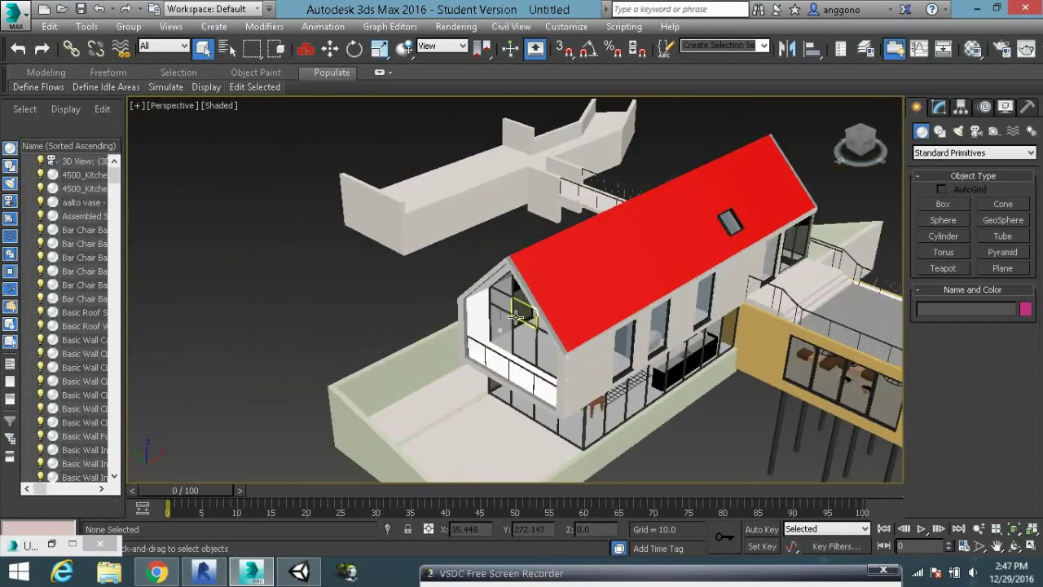
{"action": "scroll", "coordinate": [691, 405], "scroll_direction": "down", "scroll_amount": 2}
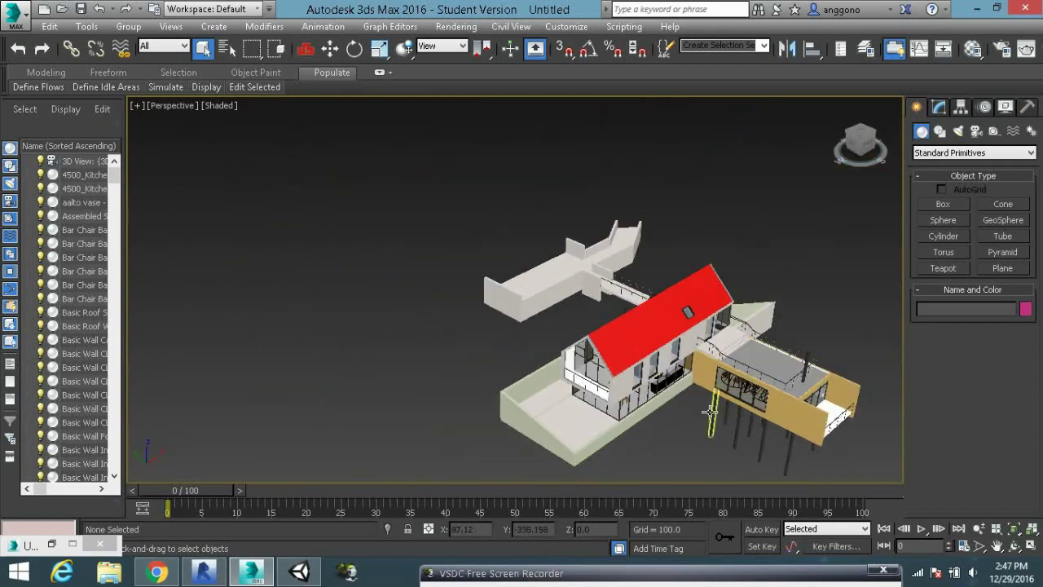
{"action": "scroll", "coordinate": [710, 413], "scroll_direction": "up", "scroll_amount": 2}
{"action": "scroll", "coordinate": [628, 377], "scroll_direction": "up", "scroll_amount": 3}
{"action": "scroll", "coordinate": [633, 306], "scroll_direction": "up", "scroll_amount": 3}
{"action": "scroll", "coordinate": [632, 306], "scroll_direction": "up", "scroll_amount": 2}
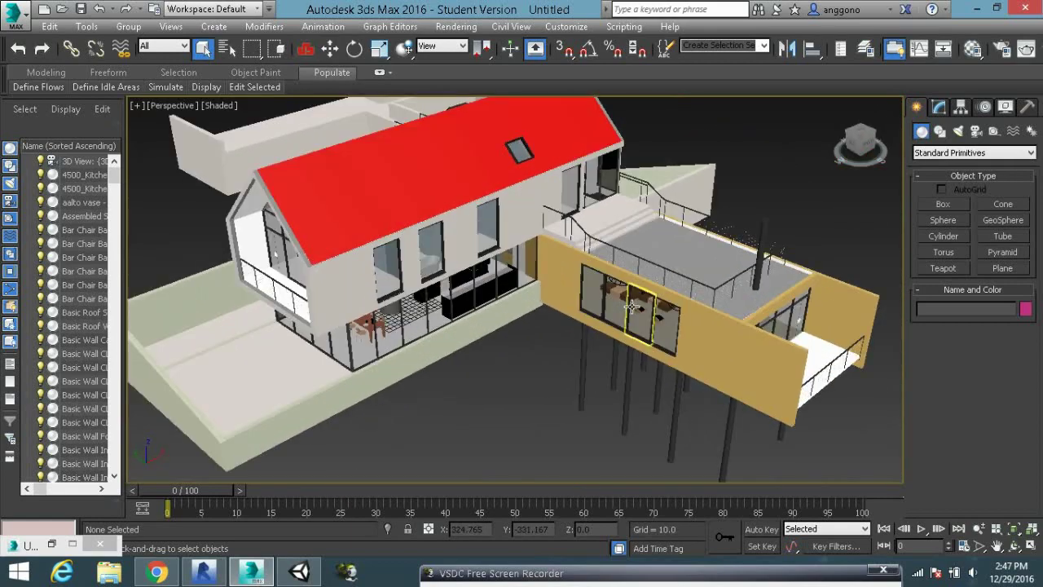
{"action": "scroll", "coordinate": [633, 306], "scroll_direction": "up", "scroll_amount": 2}
{"action": "scroll", "coordinate": [565, 372], "scroll_direction": "down", "scroll_amount": 4}
{"action": "scroll", "coordinate": [438, 348], "scroll_direction": "down", "scroll_amount": 1}
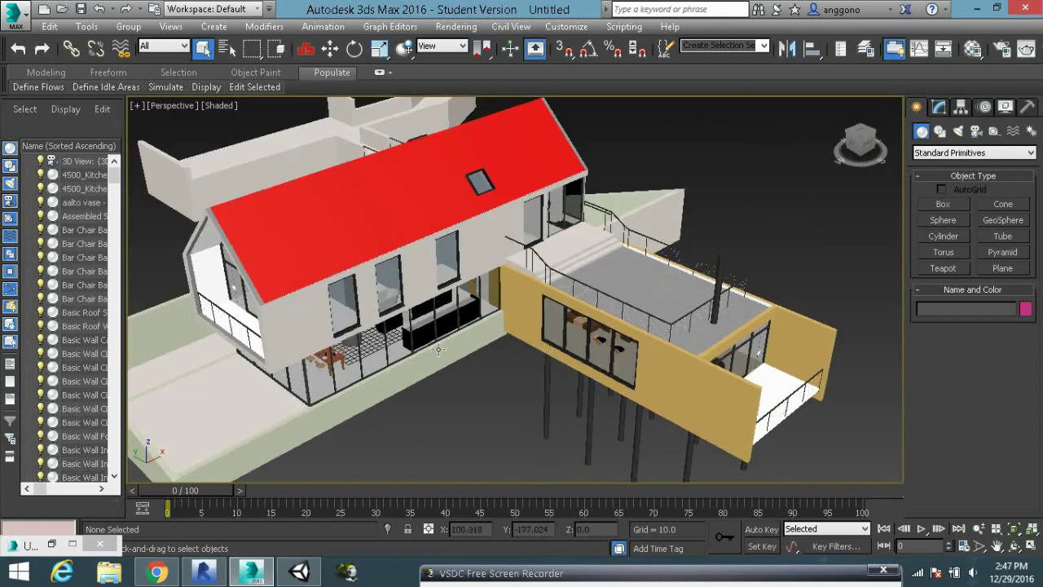
{"action": "scroll", "coordinate": [487, 387], "scroll_direction": "down", "scroll_amount": 2}
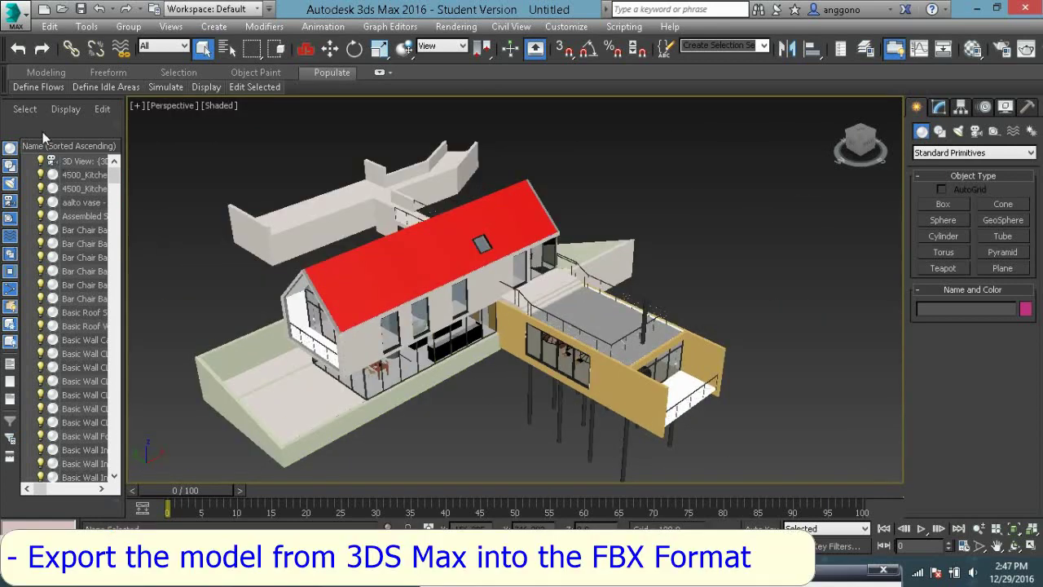
{"action": "left_click", "coordinate": [14, 15]}
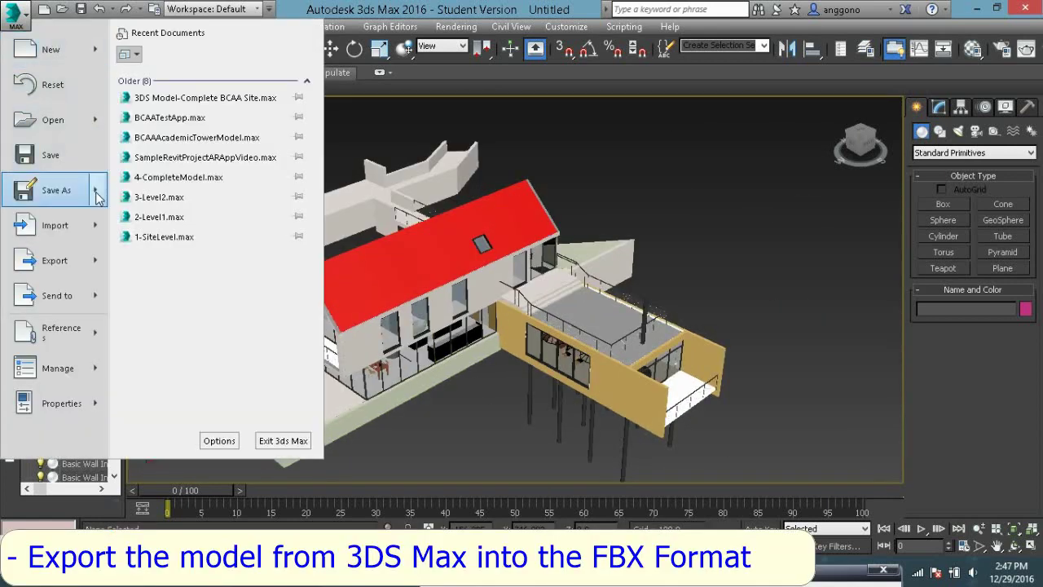
- Start an export to the Desktop named Revit3DSUnity_ARApp_FBXFrom3DS
{"action": "left_click", "coordinate": [90, 260]}
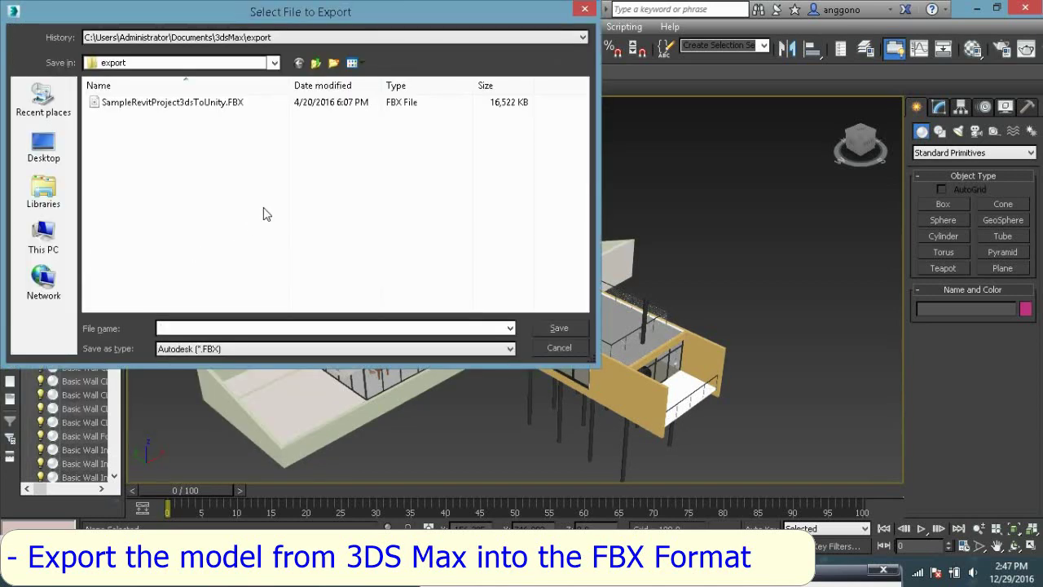
{"action": "left_click", "coordinate": [191, 324]}
{"action": "left_click", "coordinate": [47, 147]}
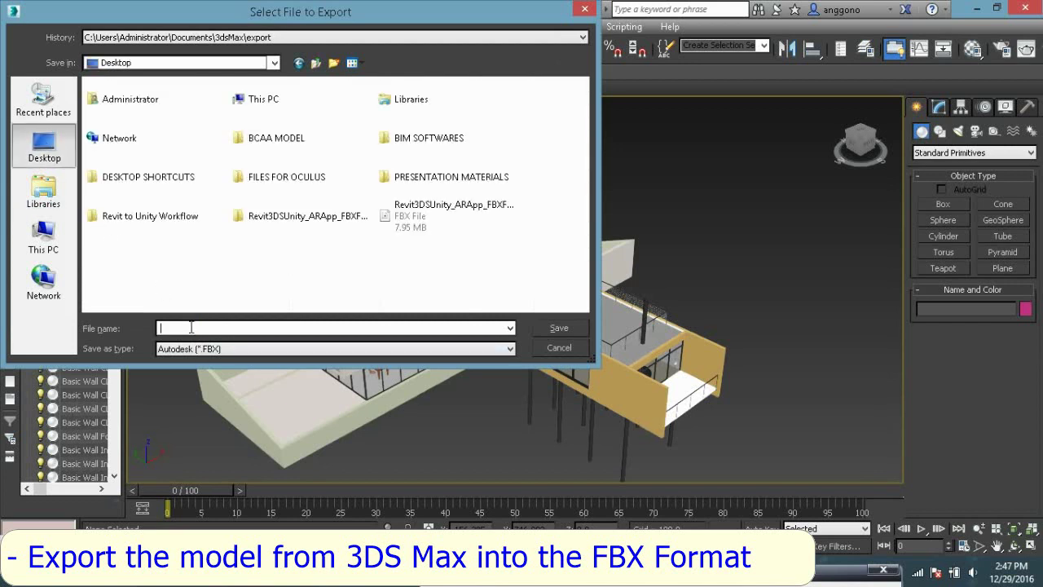
{"action": "type", "text": "Re"}
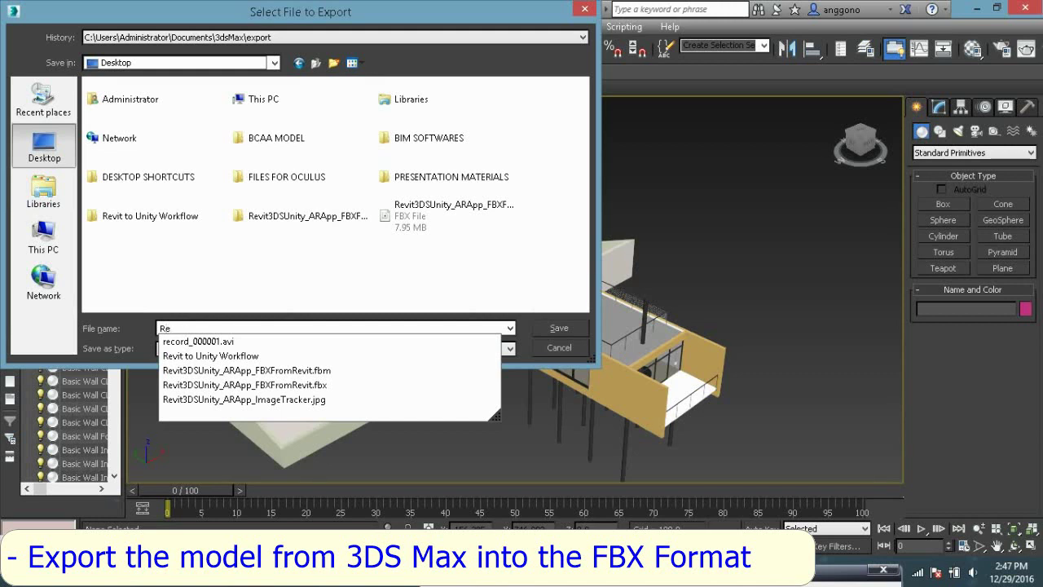
{"action": "type", "text": "vit3DS"}
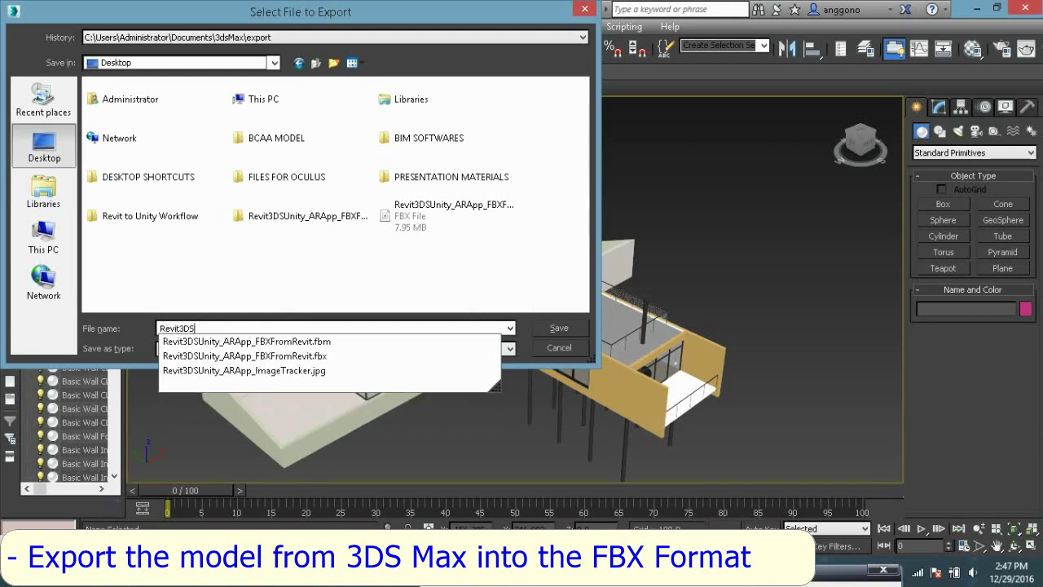
{"action": "left_click", "coordinate": [290, 342]}
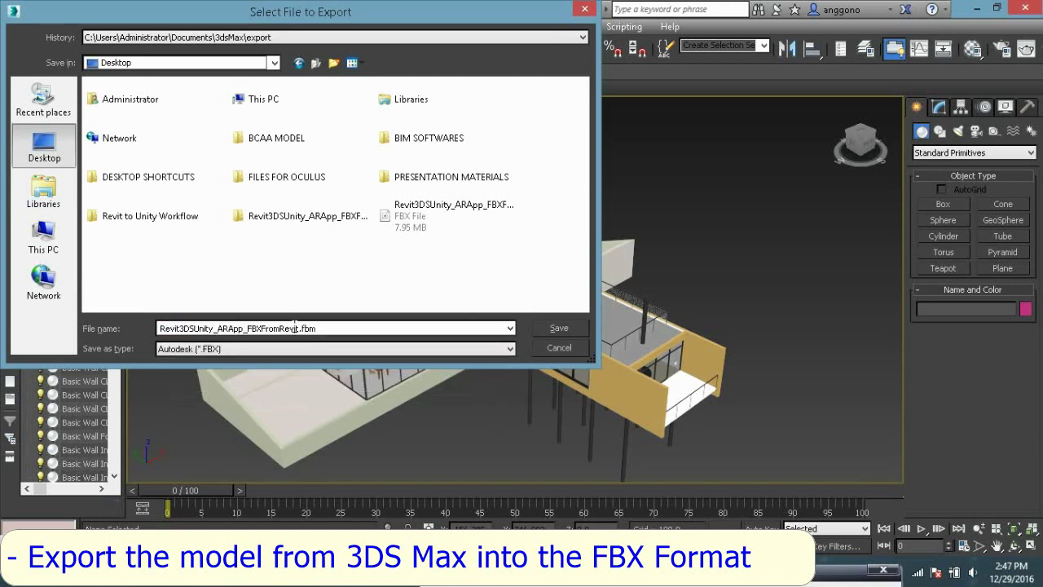
{"action": "left_click_drag", "start_coordinate": [318, 327], "coordinate": [282, 327]}
{"action": "type", "text": "3DS"}
{"action": "left_click_drag", "start_coordinate": [324, 11], "coordinate": [446, 117]}
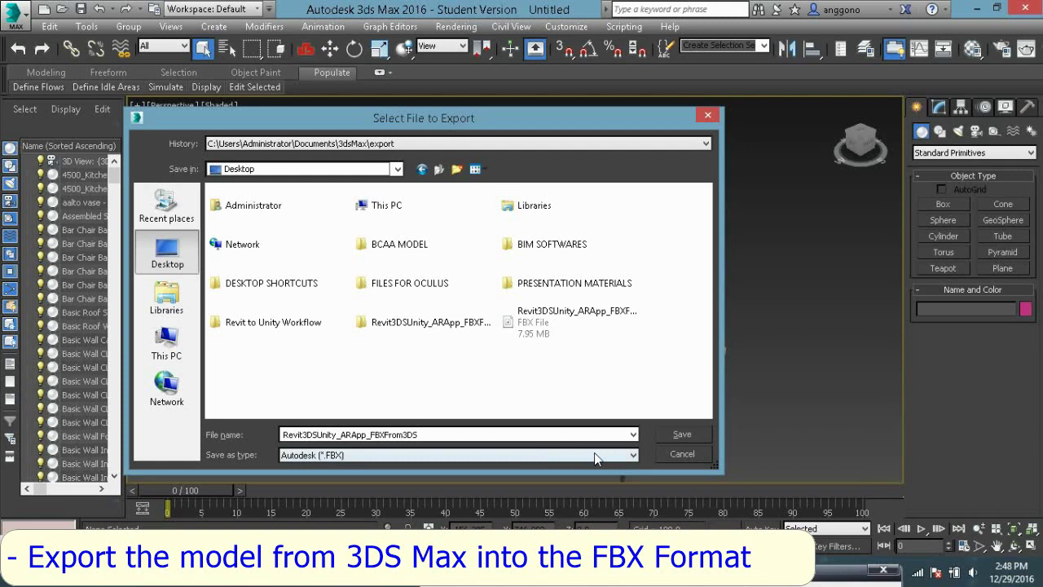
- Save the FBX, accept the export options with media embedded, and close the warnings
{"action": "left_click", "coordinate": [681, 434]}
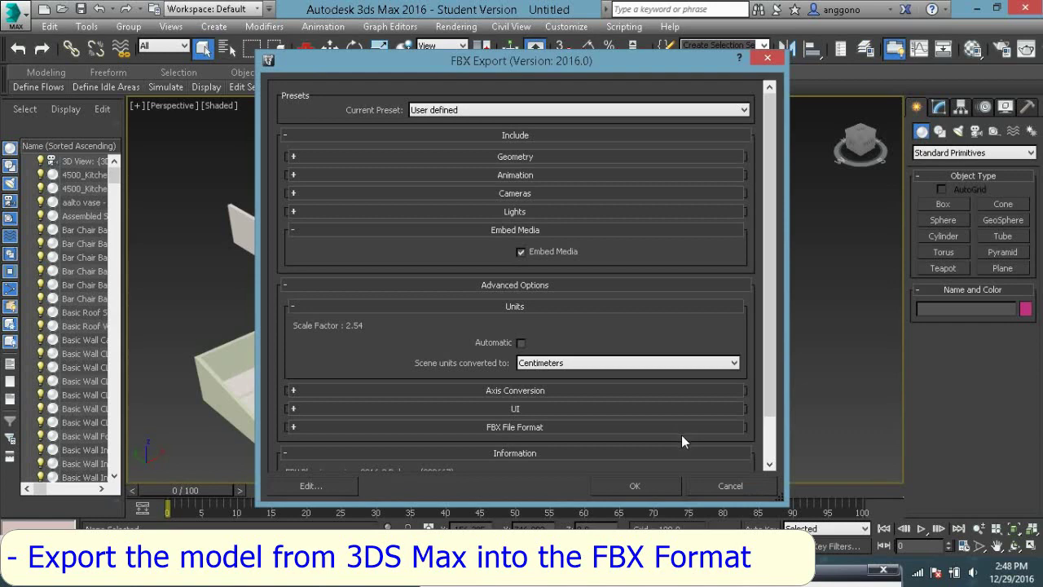
{"action": "left_click", "coordinate": [635, 486]}
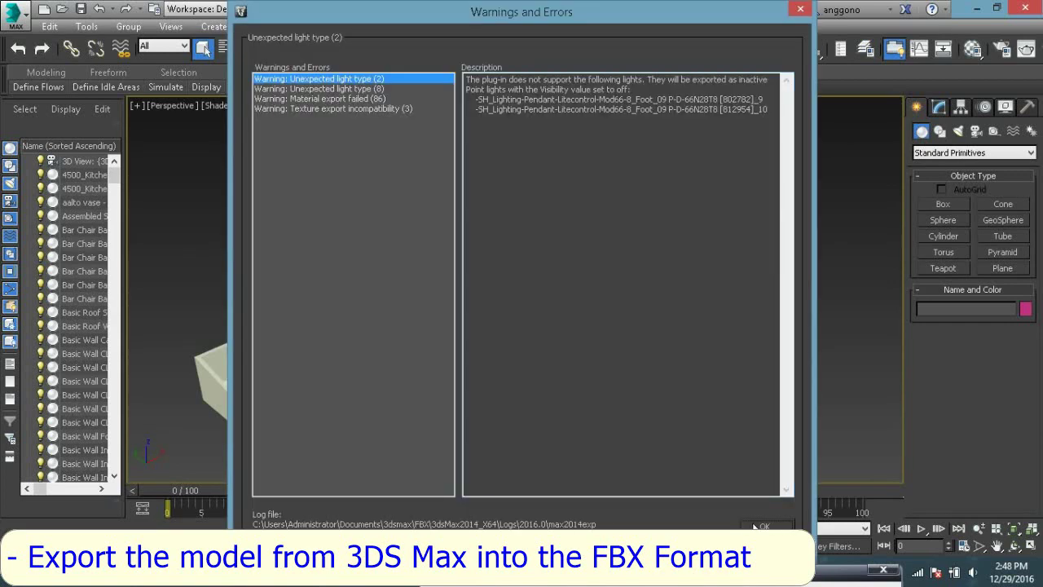
{"action": "left_click", "coordinate": [754, 528]}
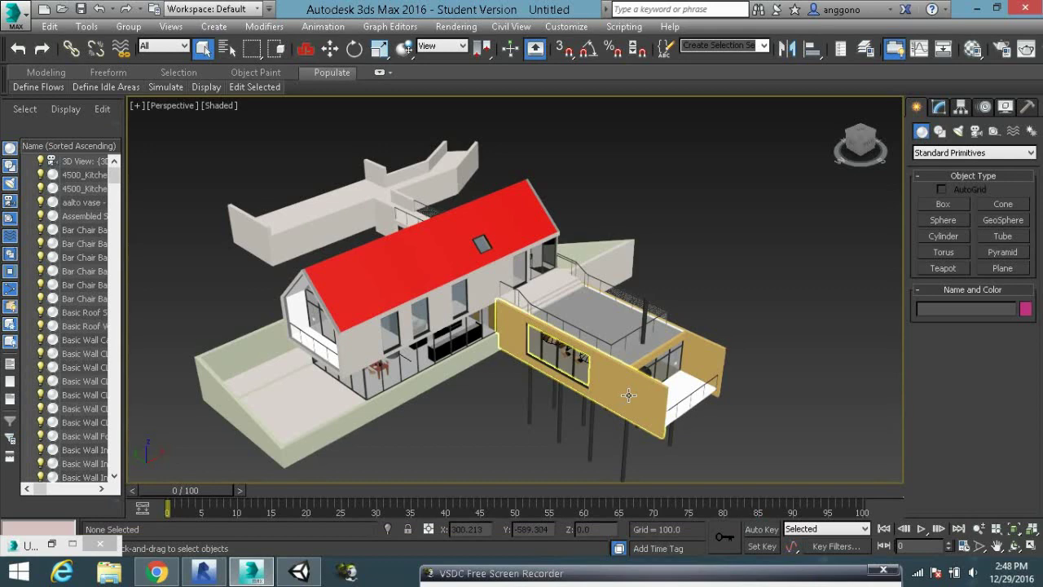
{"action": "left_click", "coordinate": [293, 574]}
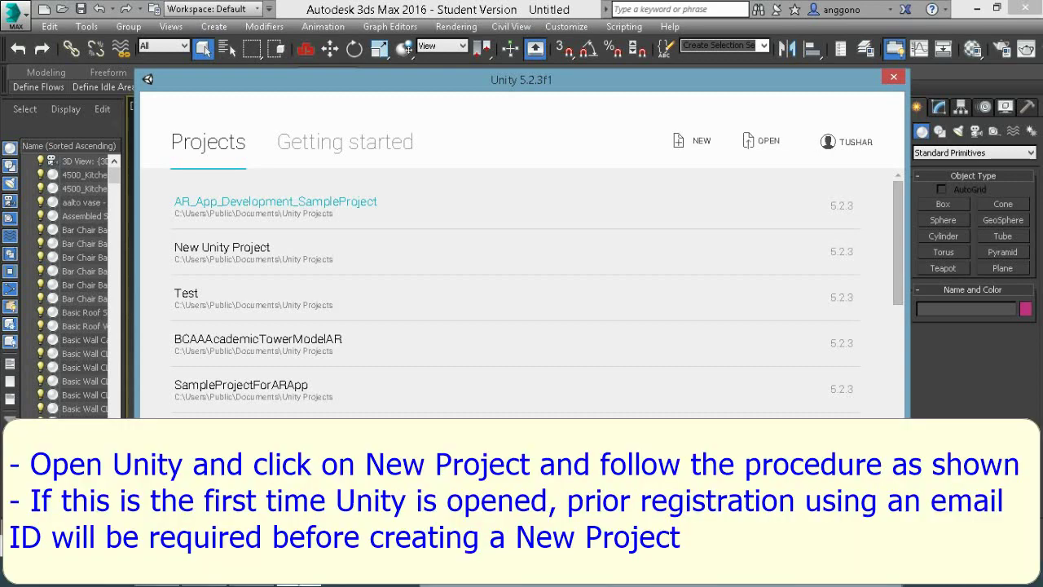
- Name a new 3D project Revit3DSUnity_ARApp_Development in the launcher and create it
{"action": "left_click", "coordinate": [703, 144]}
{"action": "triple_click", "coordinate": [419, 248]}
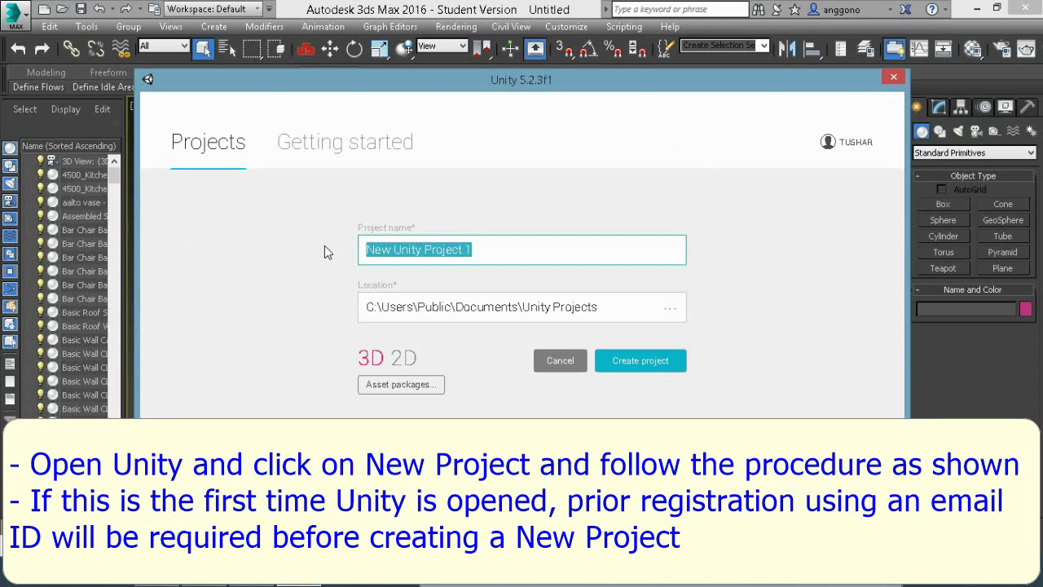
{"action": "type", "text": "Revit"}
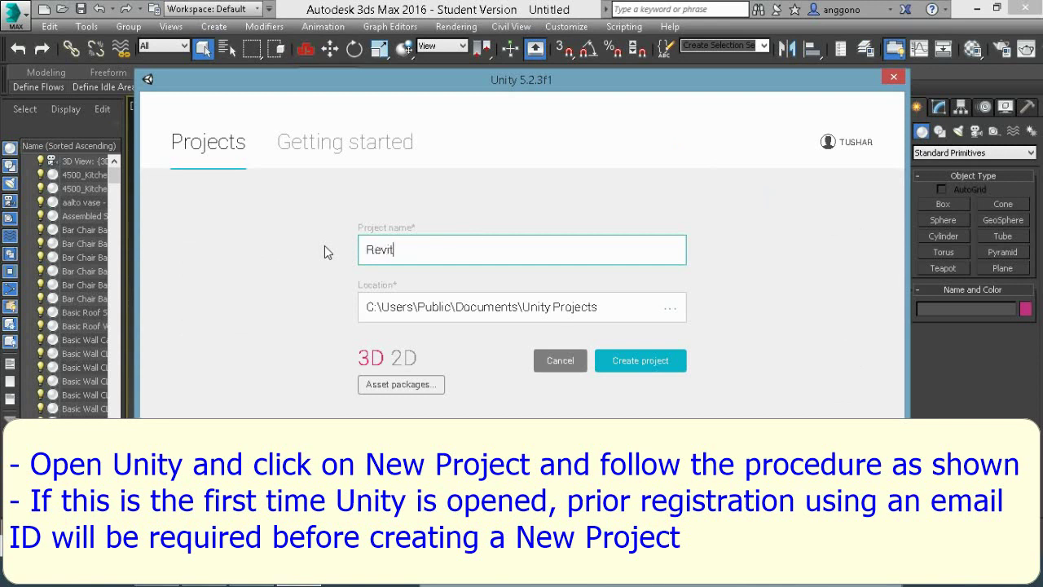
{"action": "type", "text": "3DSUnity_A"}
{"action": "type", "text": "RApp_"}
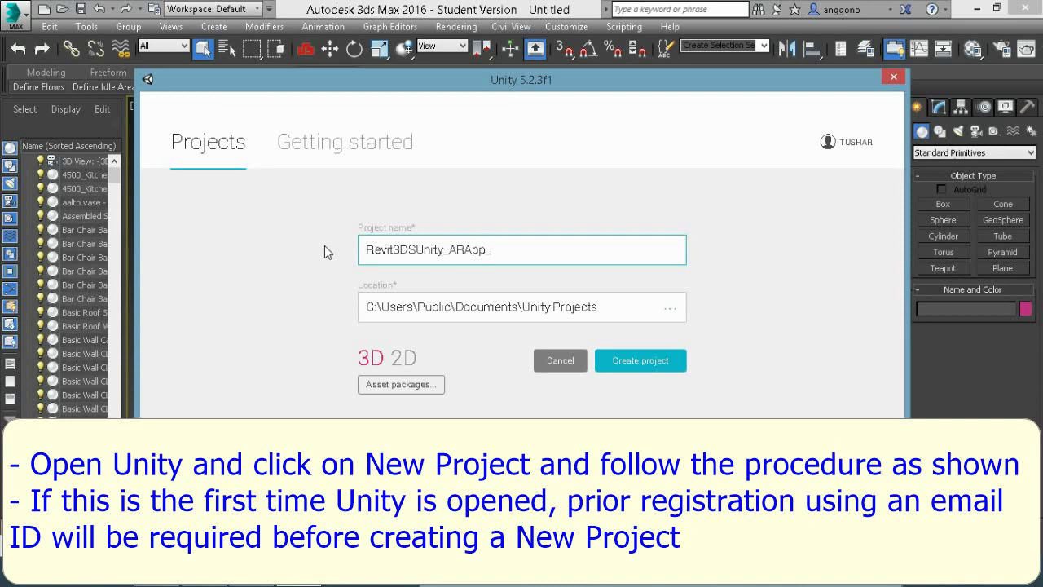
{"action": "key", "text": "BackSpace"}
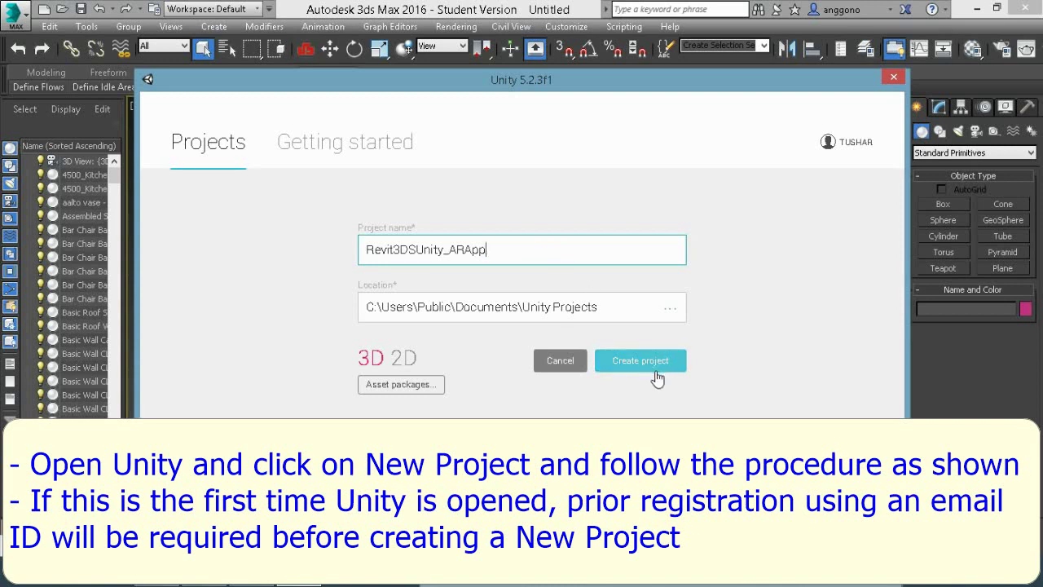
{"action": "type", "text": "_"}
{"action": "type", "text": "Development"}
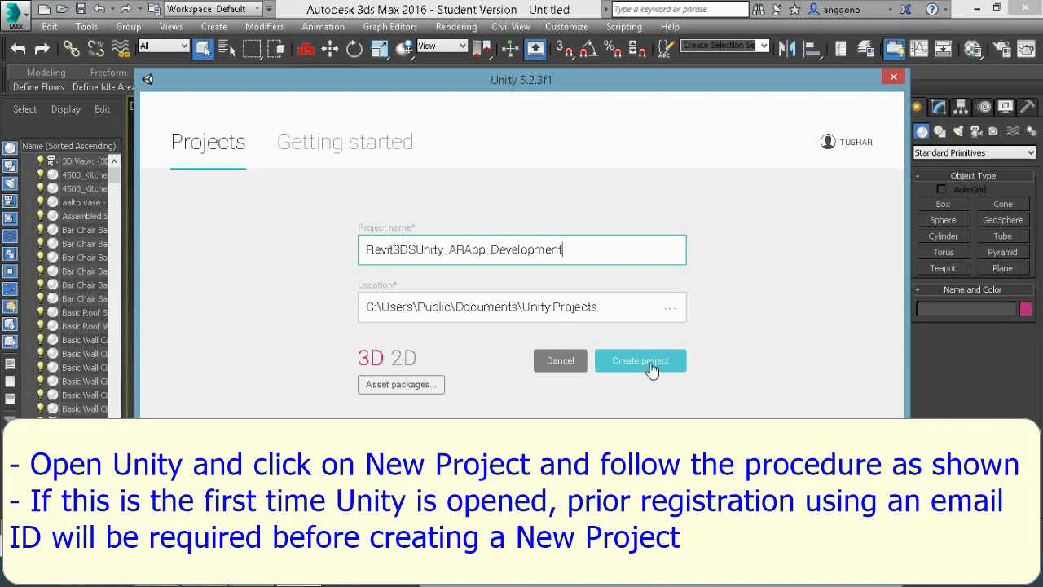
{"action": "left_click", "coordinate": [651, 369]}
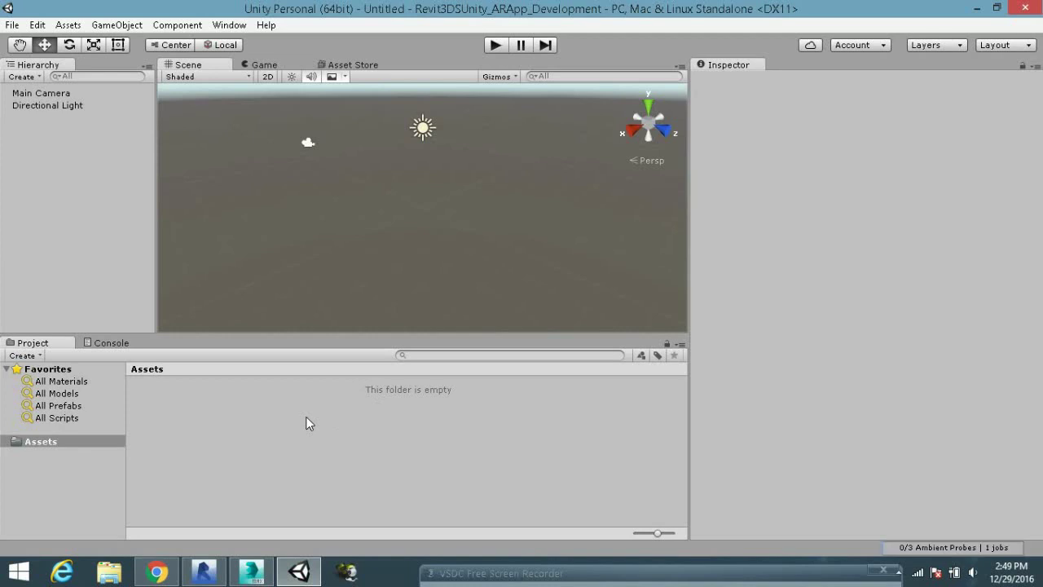
- Search Chrome for 'vuforia developer portal' and open the developer.vuforia.com result
{"action": "mouse_move", "coordinate": [155, 573]}
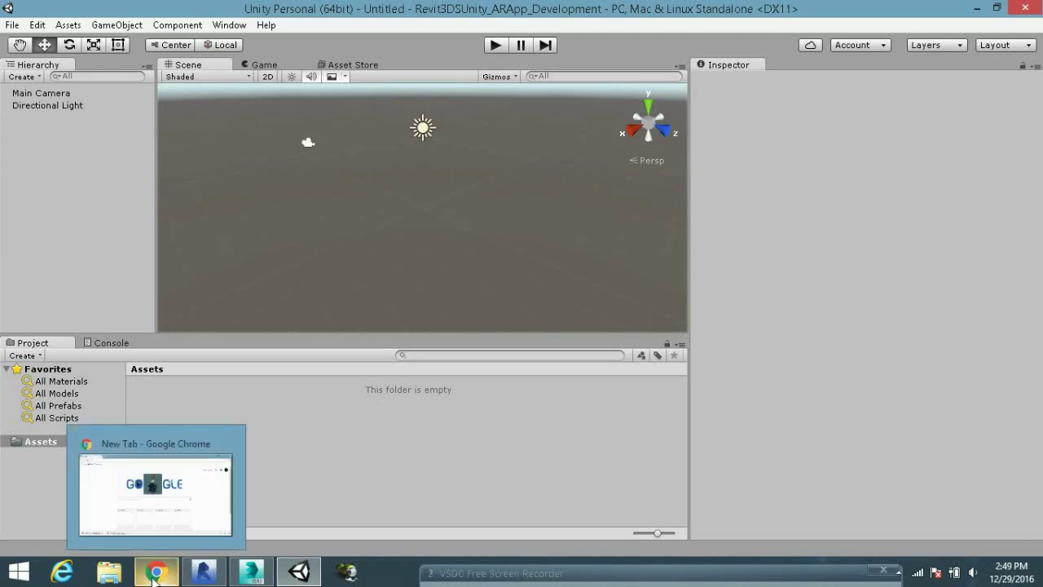
{"action": "left_click", "coordinate": [154, 572]}
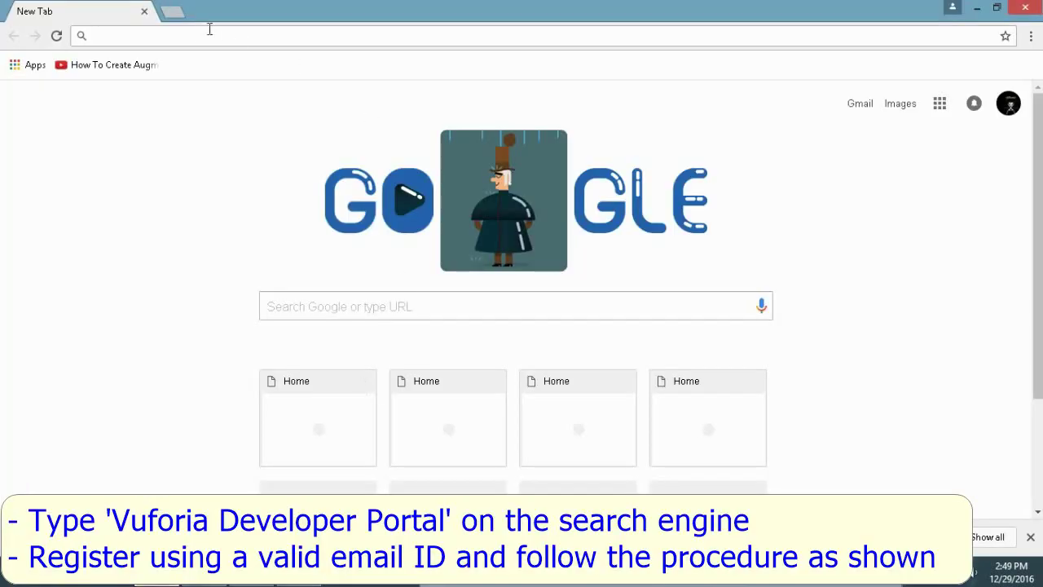
{"action": "type", "text": "vuforia"}
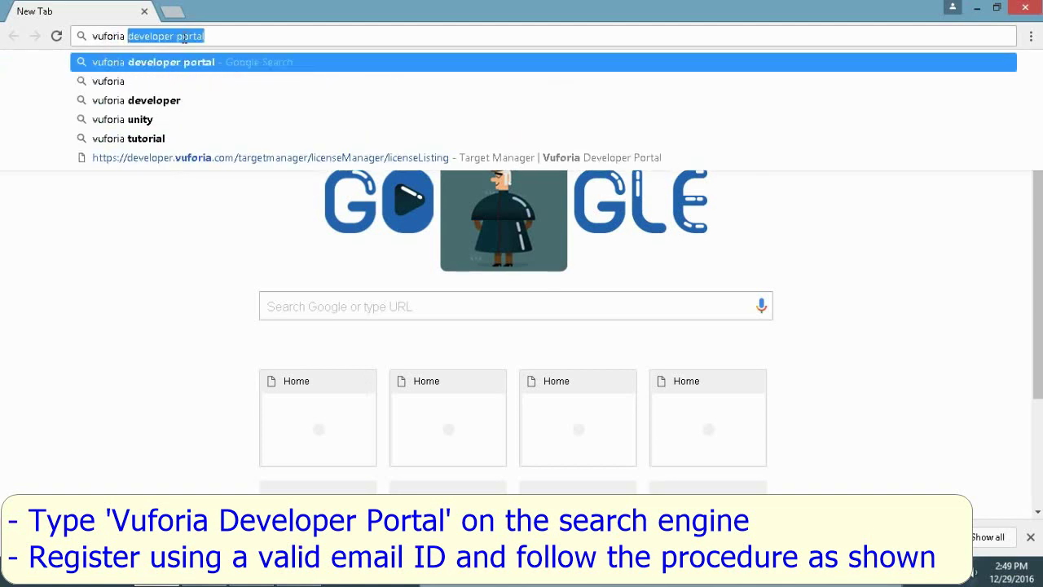
{"action": "type", "text": " developer porta"}
{"action": "key", "text": "Return"}
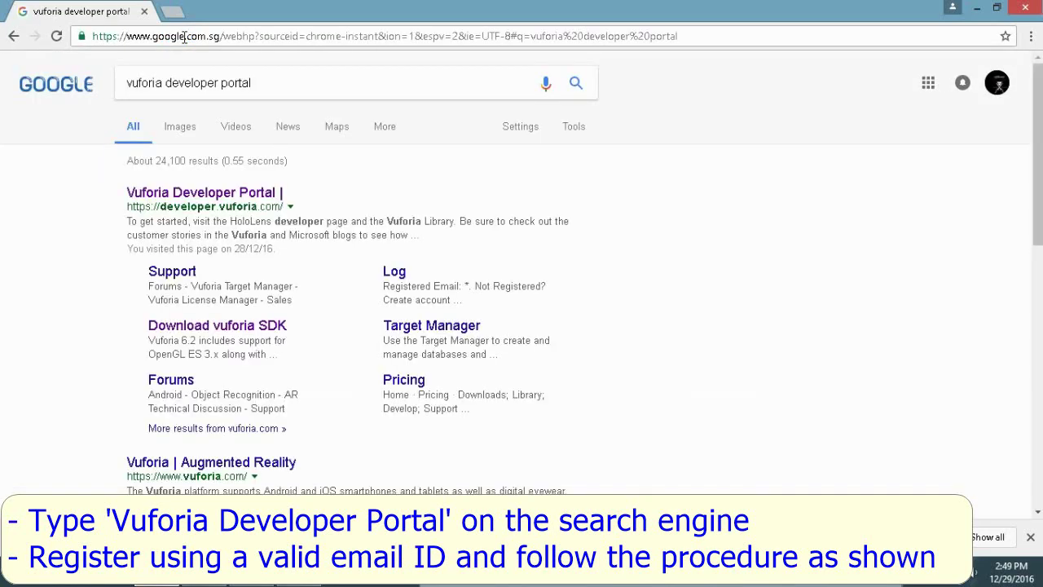
{"action": "left_click", "coordinate": [198, 198]}
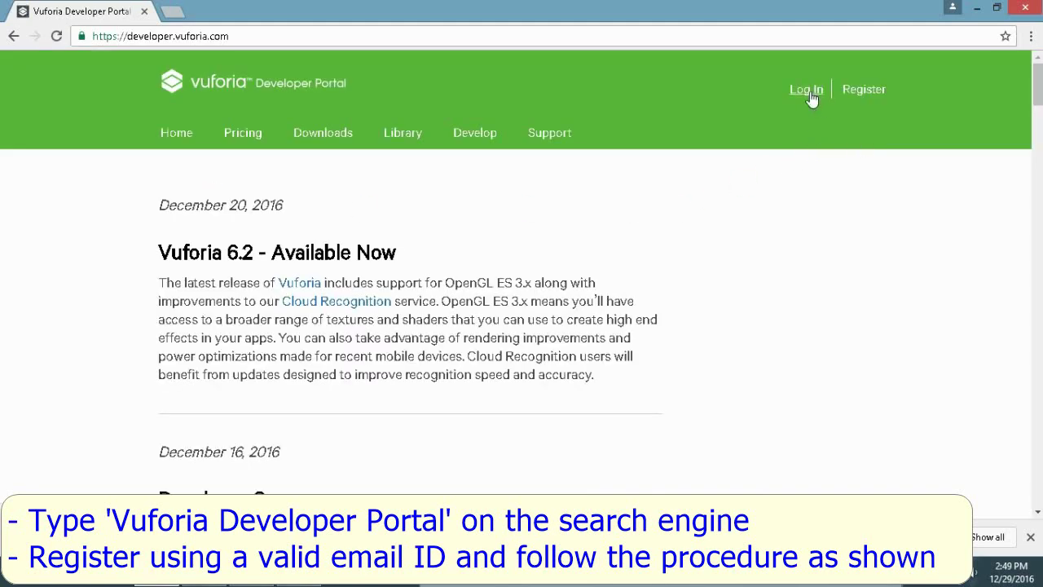
- Log in to the Vuforia portal with the account e-mail and password
{"action": "left_click", "coordinate": [809, 91]}
{"action": "key", "text": "Tab"}
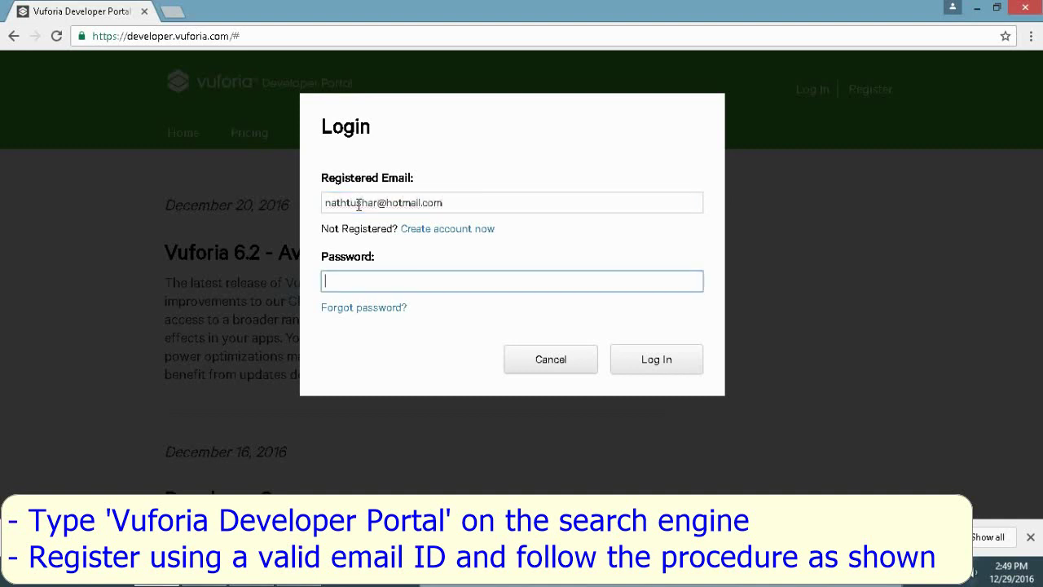
{"action": "type", "text": "**************"}
{"action": "left_click", "coordinate": [648, 365]}
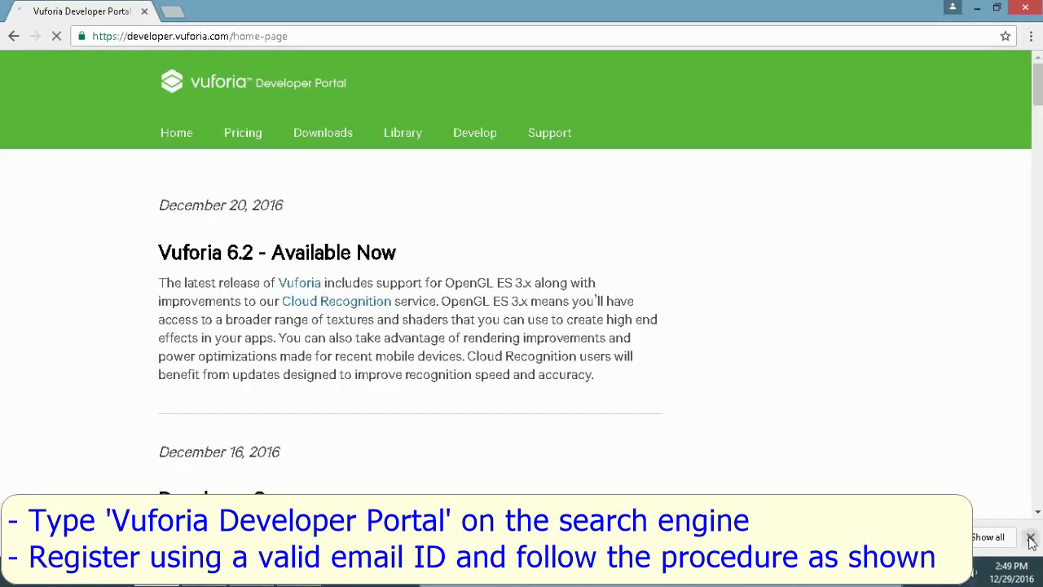
- Open the License Manager and start adding a new license key
{"action": "left_click", "coordinate": [1031, 540]}
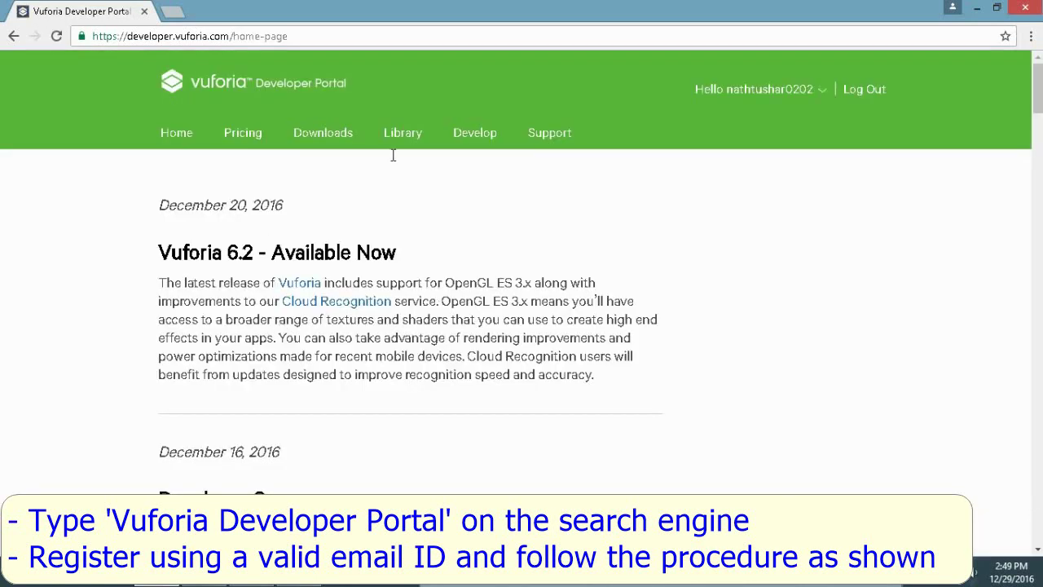
{"action": "left_click", "coordinate": [473, 131]}
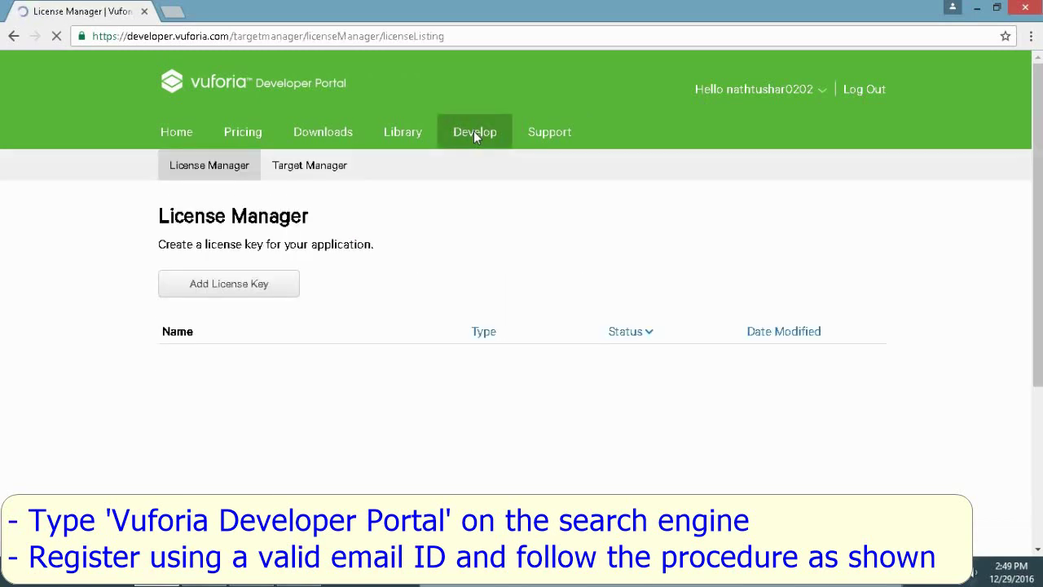
{"action": "left_click", "coordinate": [248, 284]}
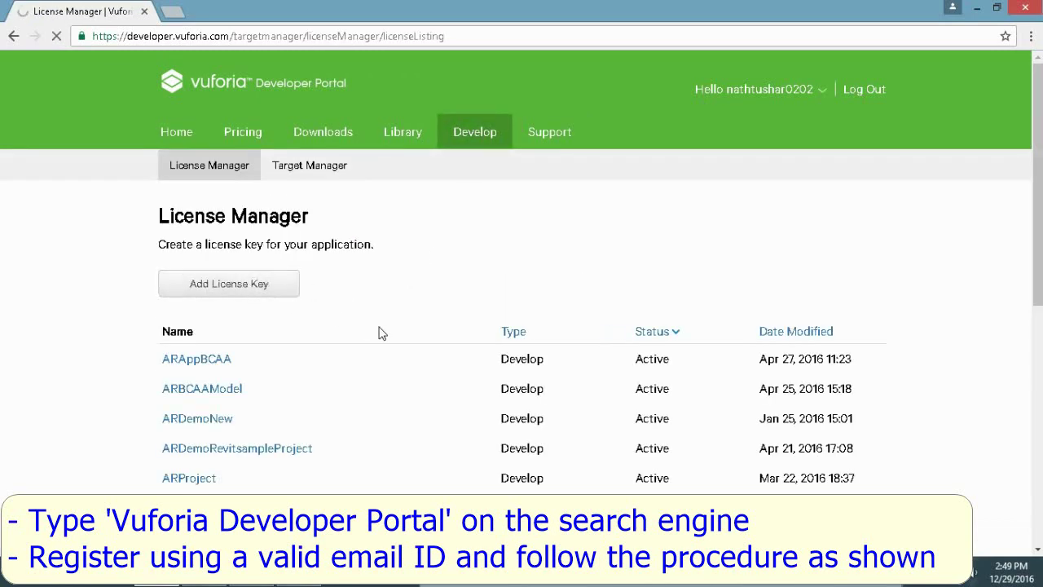
- Create a Development license key for the app Revit3DSUnity_ARApp, accepting the developer agreement
{"action": "left_click", "coordinate": [176, 357]}
{"action": "scroll", "coordinate": [308, 409], "scroll_direction": "down", "scroll_amount": 2}
{"action": "left_click", "coordinate": [257, 480]}
{"action": "scroll", "coordinate": [258, 481], "scroll_direction": "down", "scroll_amount": 2}
{"action": "type", "text": "Revit3DSUnity_ARApp"}
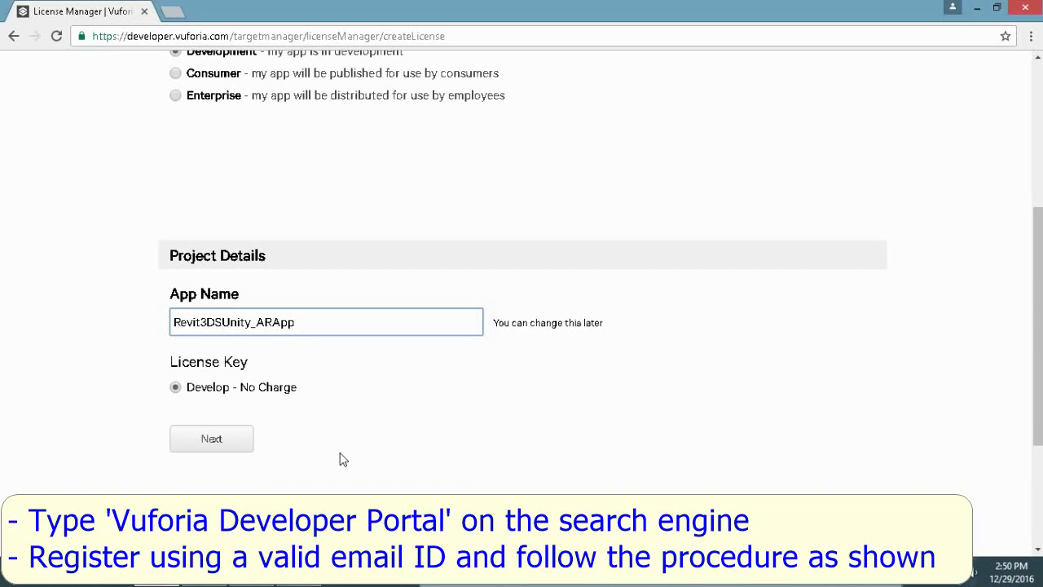
{"action": "left_click", "coordinate": [216, 440]}
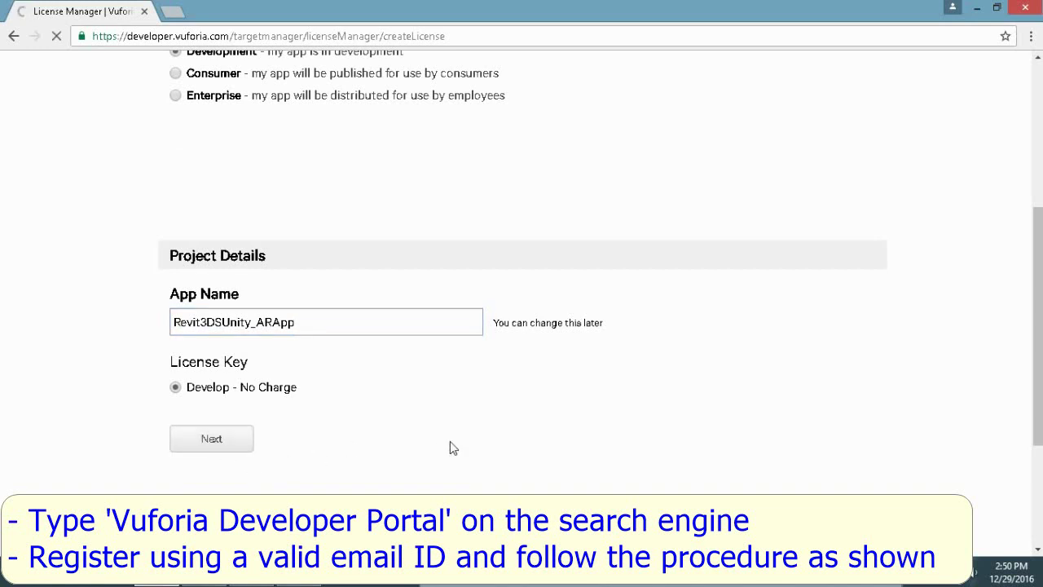
{"action": "scroll", "coordinate": [450, 441], "scroll_direction": "down", "scroll_amount": 5}
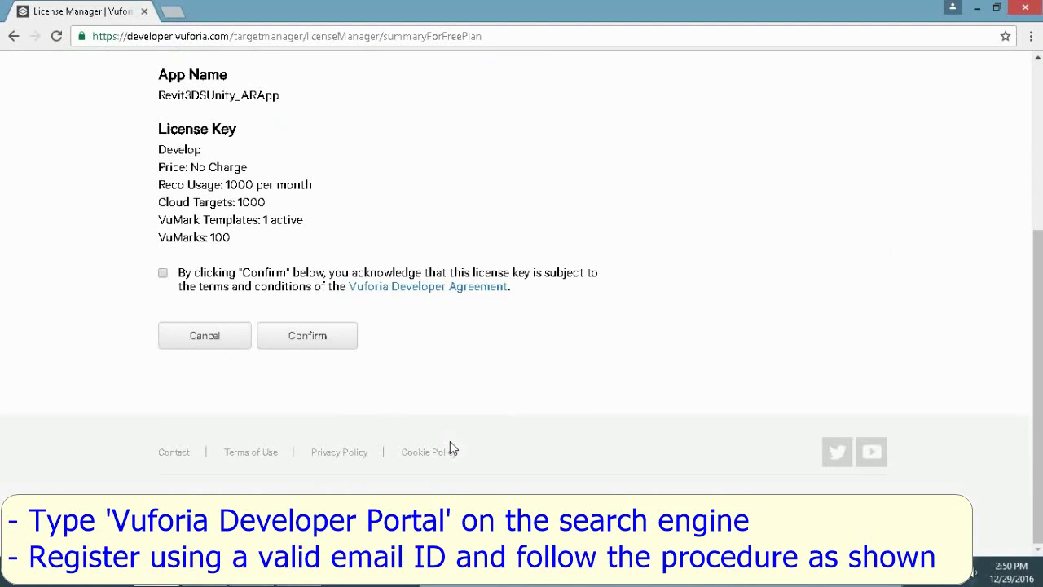
{"action": "left_click", "coordinate": [163, 273]}
{"action": "left_click", "coordinate": [316, 342]}
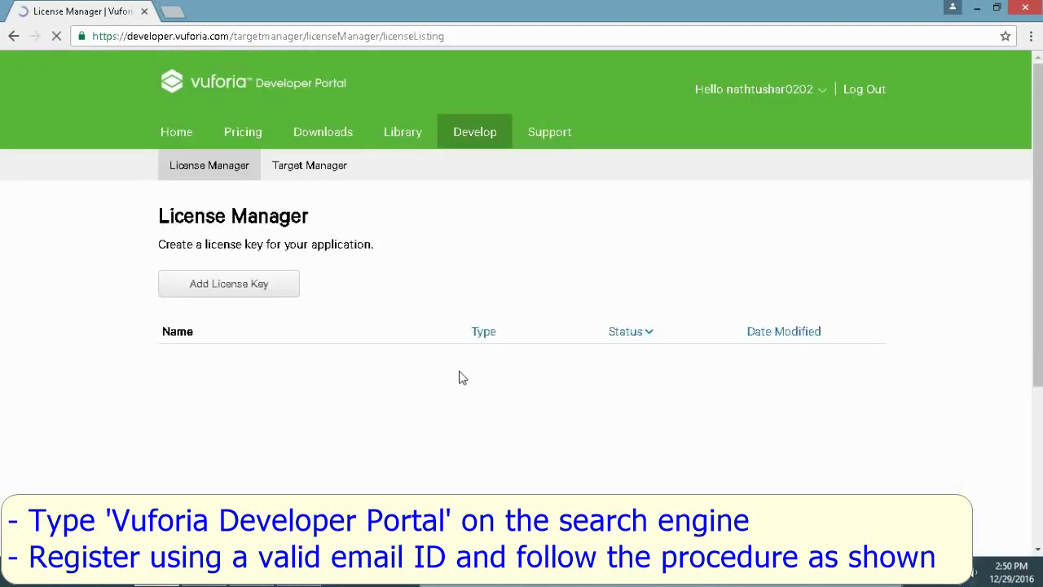
- Open the new Revit3DSUnity_ARApp license and copy its license key
{"action": "left_click", "coordinate": [783, 332]}
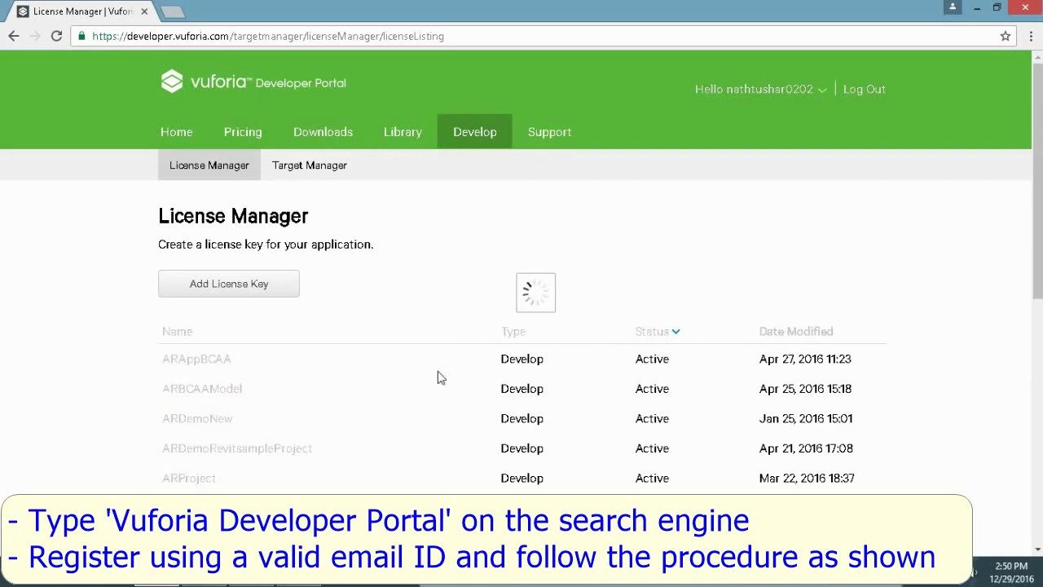
{"action": "left_click", "coordinate": [221, 368]}
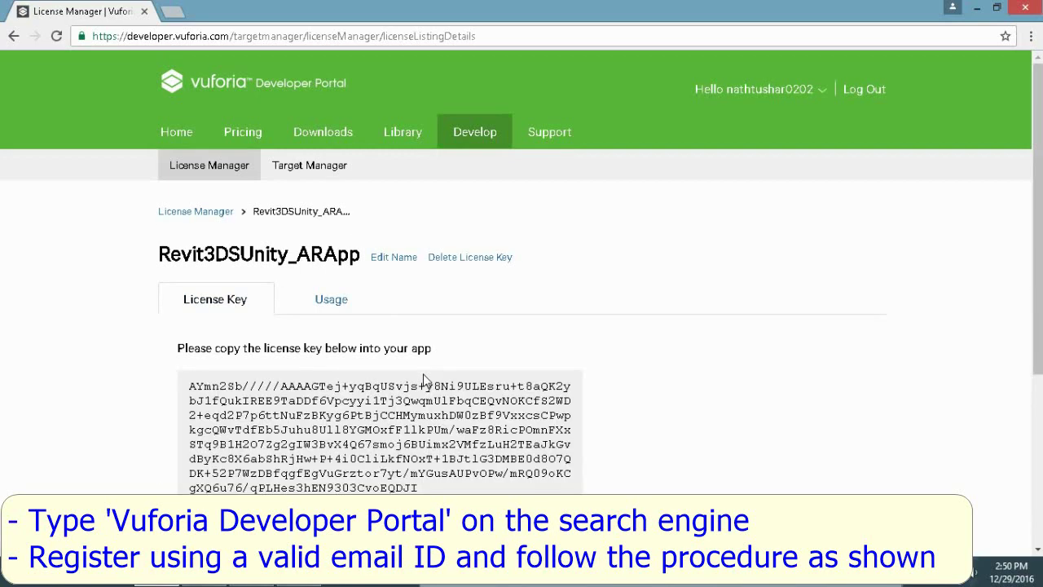
{"action": "scroll", "coordinate": [423, 388], "scroll_direction": "down", "scroll_amount": 1}
{"action": "left_click_drag", "start_coordinate": [420, 409], "coordinate": [187, 310]}
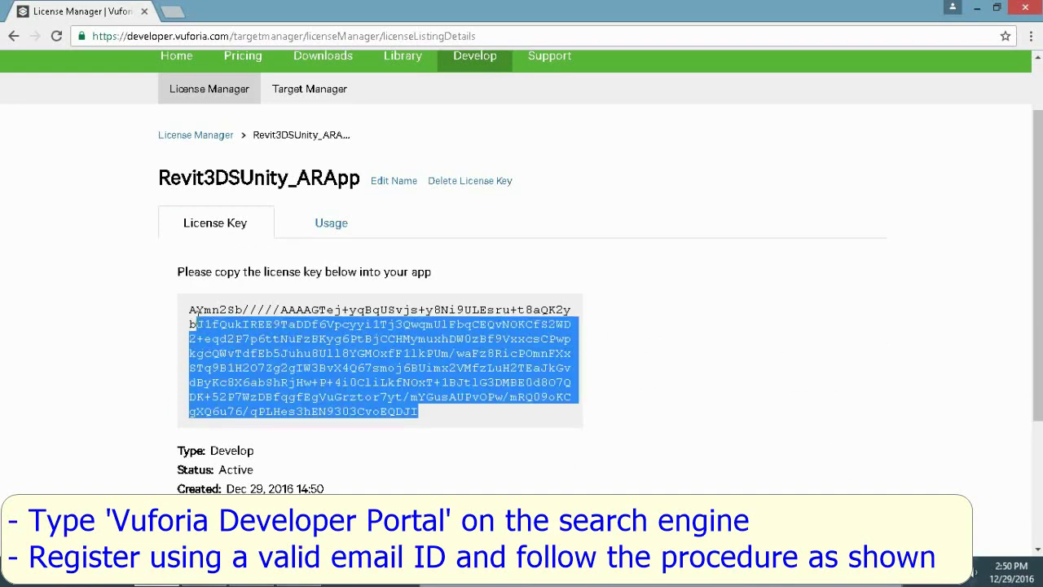
{"action": "right_click", "coordinate": [238, 324]}
{"action": "left_click", "coordinate": [253, 334]}
{"action": "scroll", "coordinate": [380, 372], "scroll_direction": "down", "scroll_amount": 2}
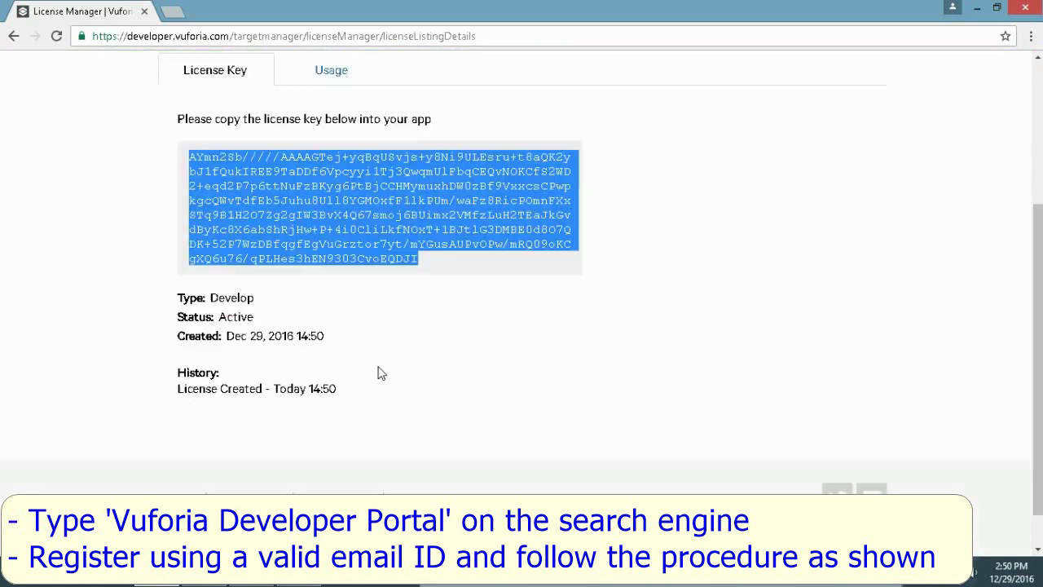
{"action": "scroll", "coordinate": [381, 372], "scroll_direction": "up", "scroll_amount": 2}
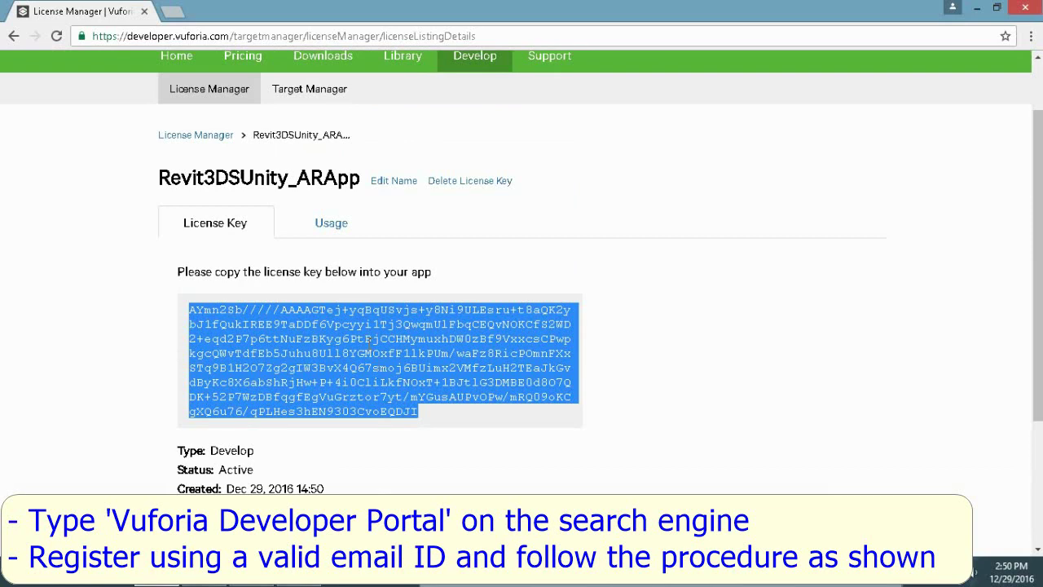
{"action": "scroll", "coordinate": [368, 339], "scroll_direction": "up", "scroll_amount": 1}
{"action": "left_click", "coordinate": [376, 341]}
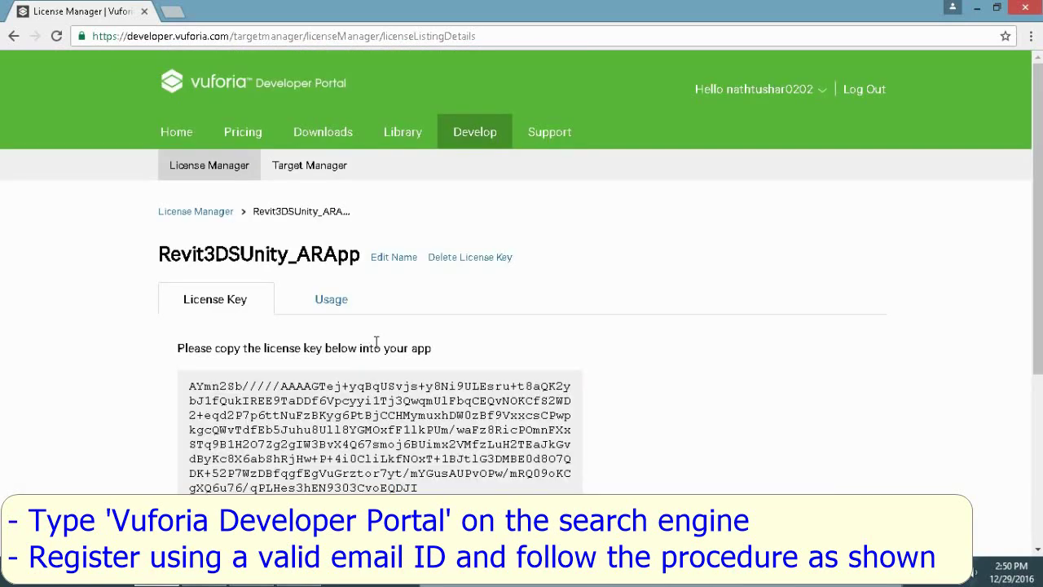
- Add a Device database named Revit3DSUnity_ARApp in Target Manager, listed newest first
{"action": "left_click", "coordinate": [308, 168]}
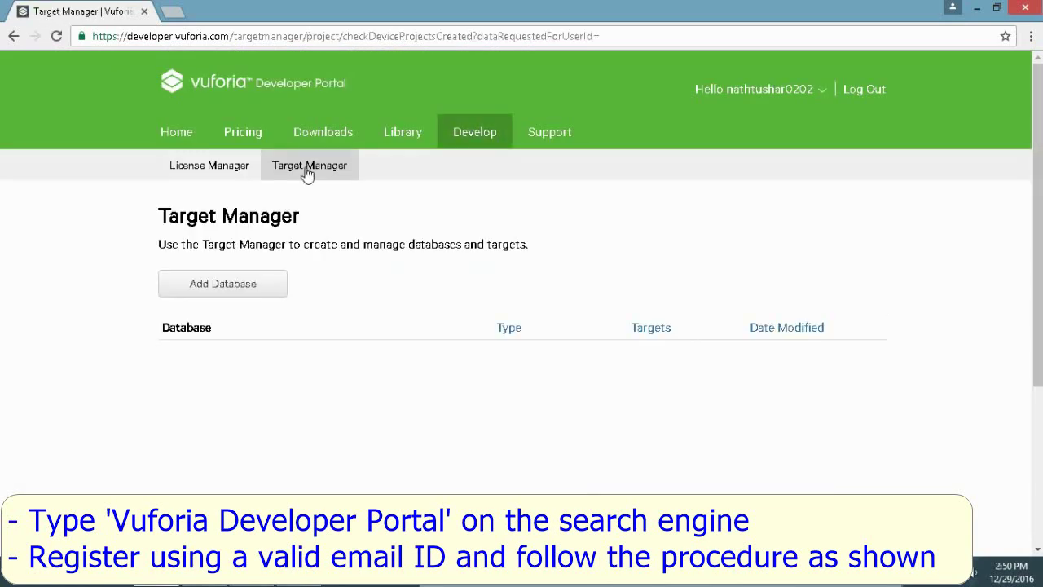
{"action": "left_click", "coordinate": [230, 292]}
{"action": "left_click", "coordinate": [324, 221]}
{"action": "type", "text": "Revit3DS"}
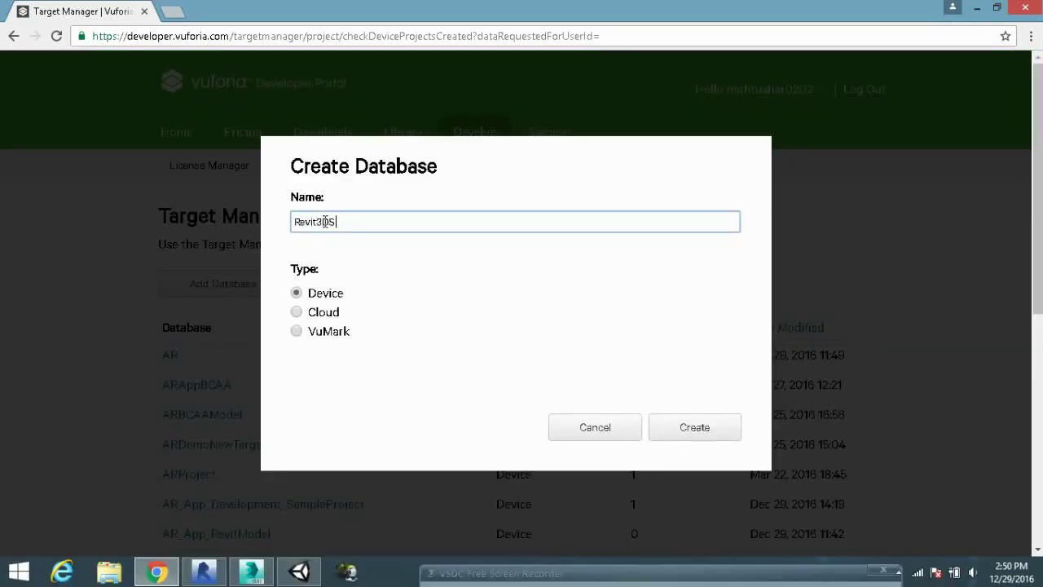
{"action": "type", "text": "Unity_ARApp"}
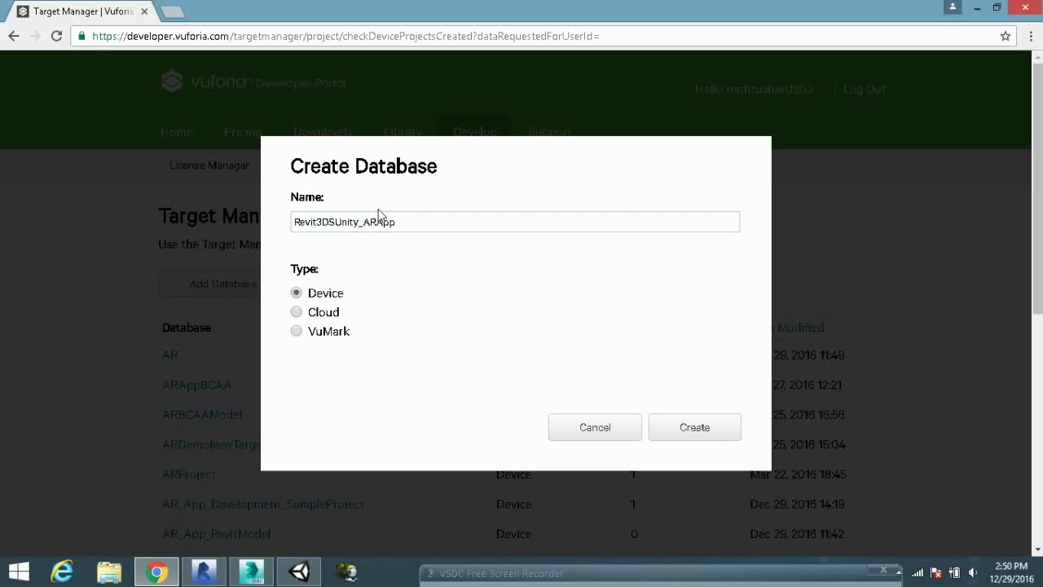
{"action": "left_click", "coordinate": [699, 428]}
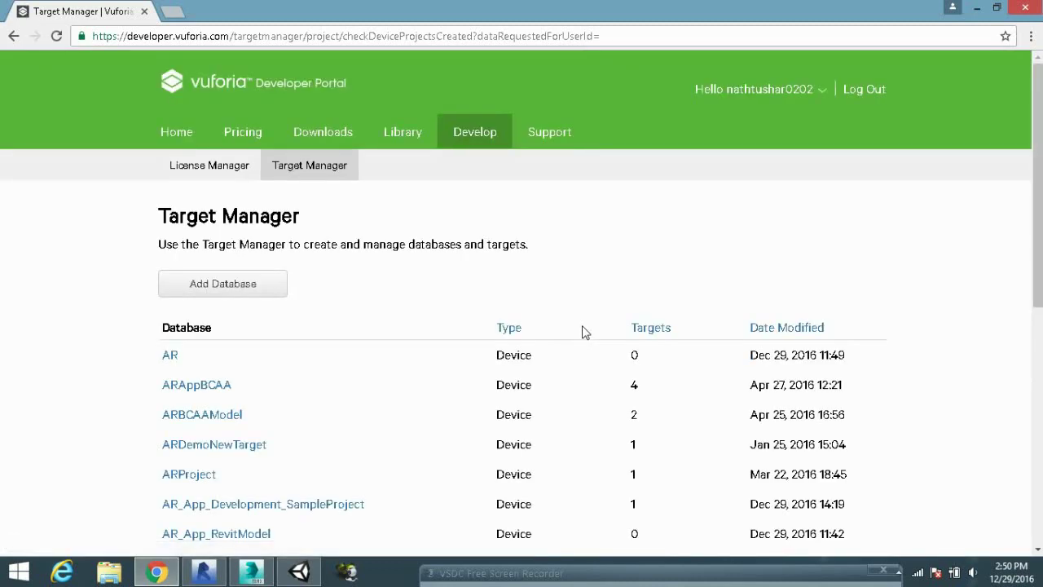
{"action": "left_click", "coordinate": [802, 328]}
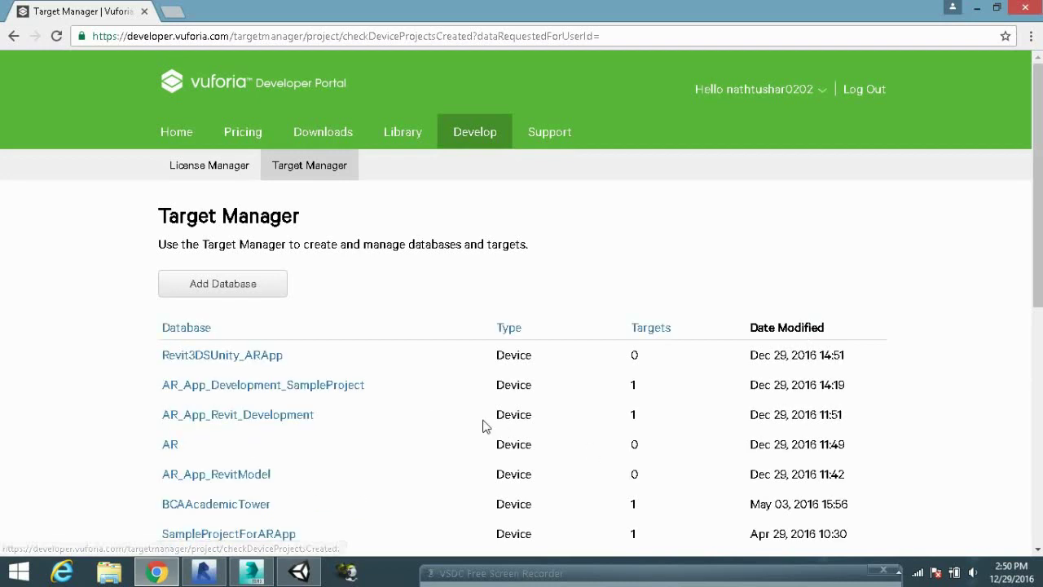
- Start a new target in the Revit3DSUnity_ARApp database using Revit3DSUnity_ARApp_ImageTracker.jpg
{"action": "left_click", "coordinate": [245, 358]}
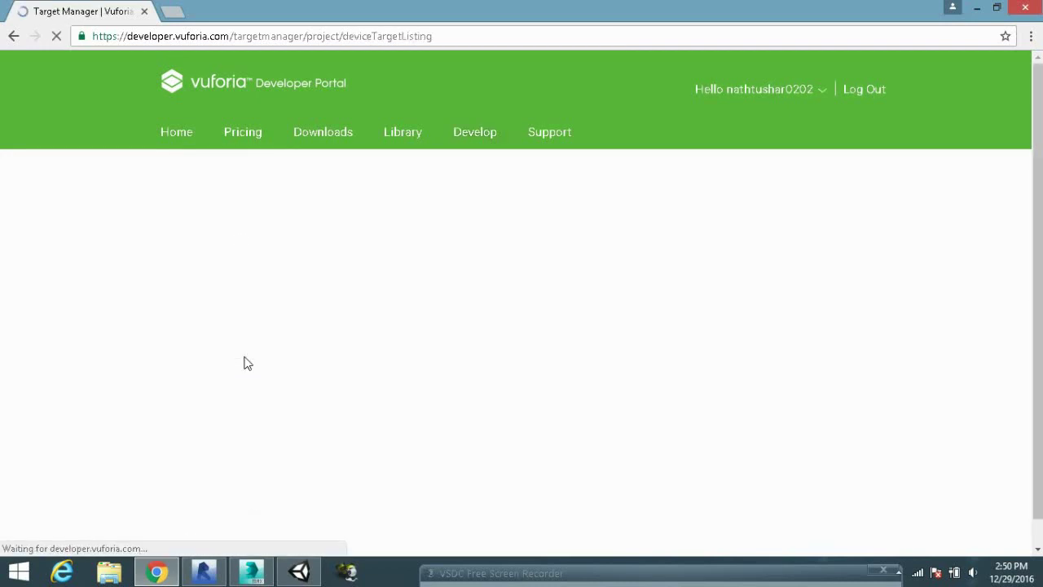
{"action": "scroll", "coordinate": [372, 386], "scroll_direction": "down", "scroll_amount": 1}
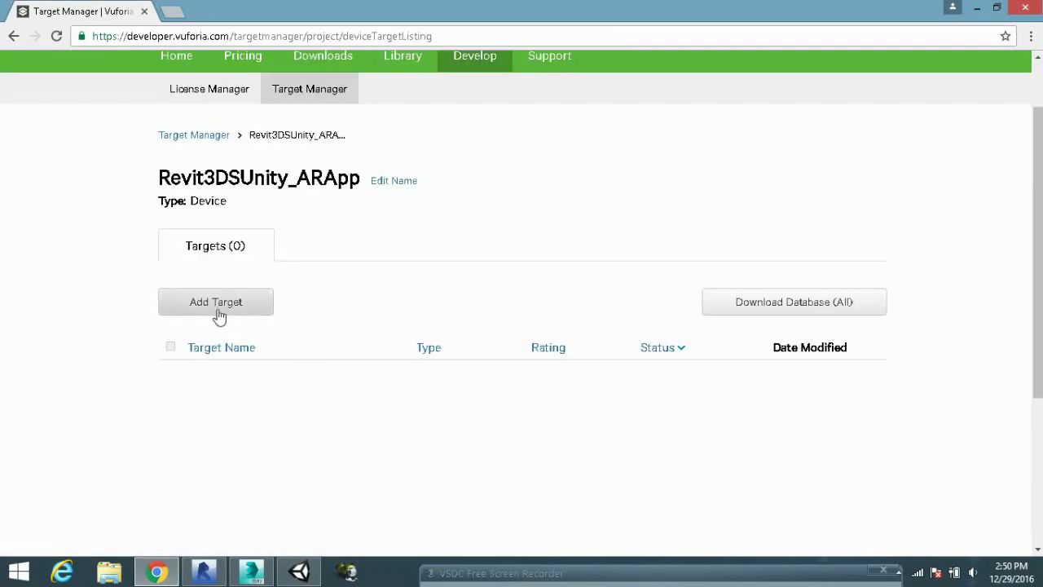
{"action": "left_click", "coordinate": [218, 308]}
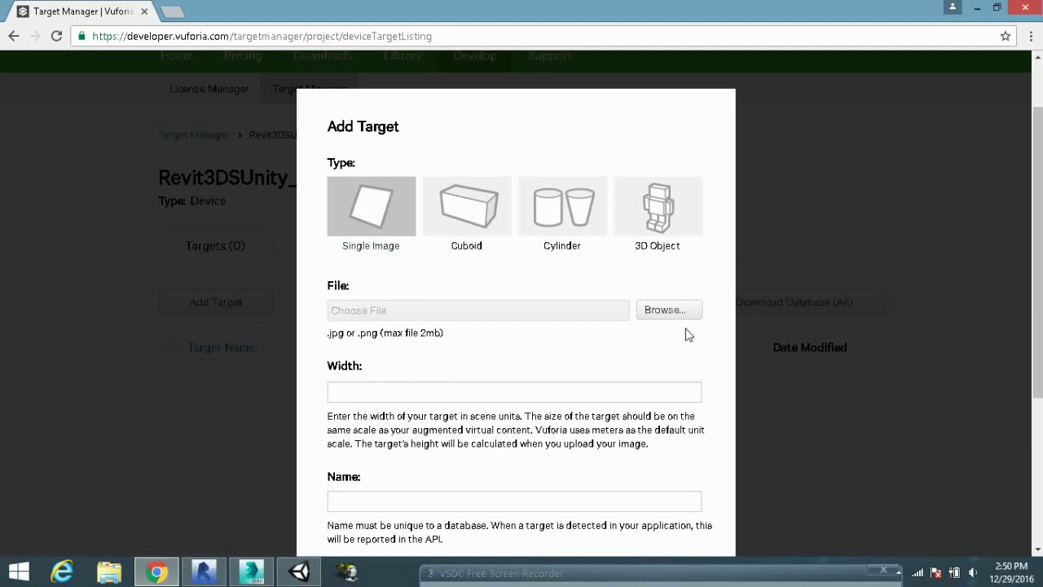
{"action": "left_click", "coordinate": [669, 312]}
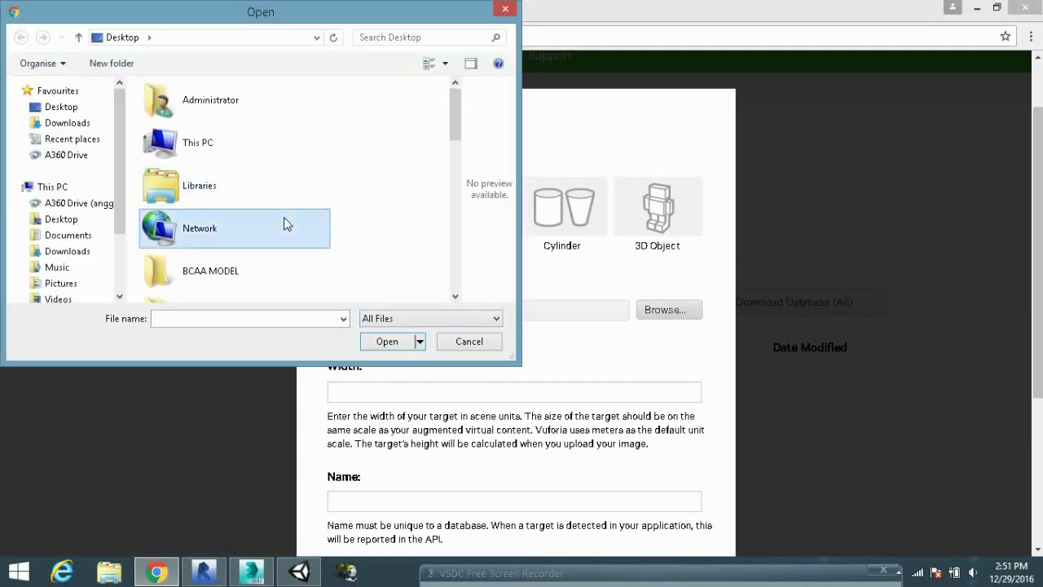
{"action": "scroll", "coordinate": [284, 220], "scroll_direction": "down", "scroll_amount": 5}
{"action": "scroll", "coordinate": [285, 220], "scroll_direction": "down", "scroll_amount": 3}
{"action": "scroll", "coordinate": [284, 221], "scroll_direction": "down", "scroll_amount": 1}
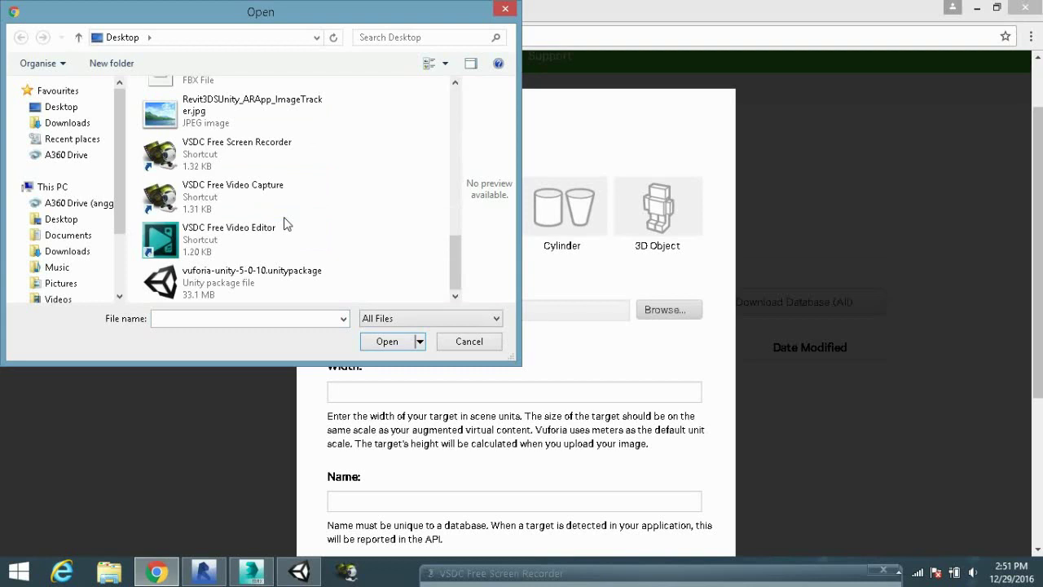
{"action": "scroll", "coordinate": [287, 224], "scroll_direction": "up", "scroll_amount": 1}
{"action": "left_click", "coordinate": [208, 226]}
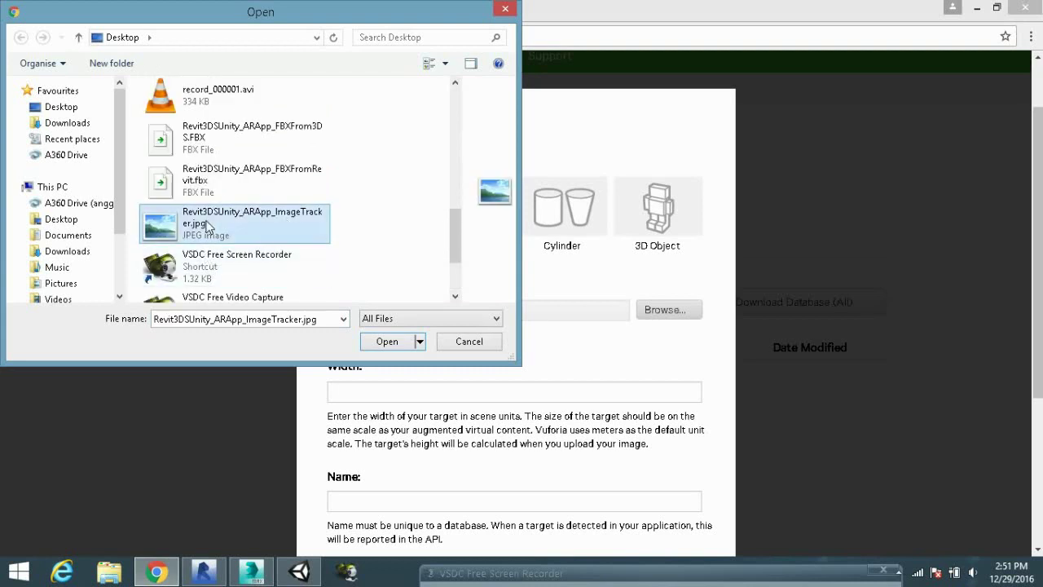
{"action": "left_click", "coordinate": [386, 341]}
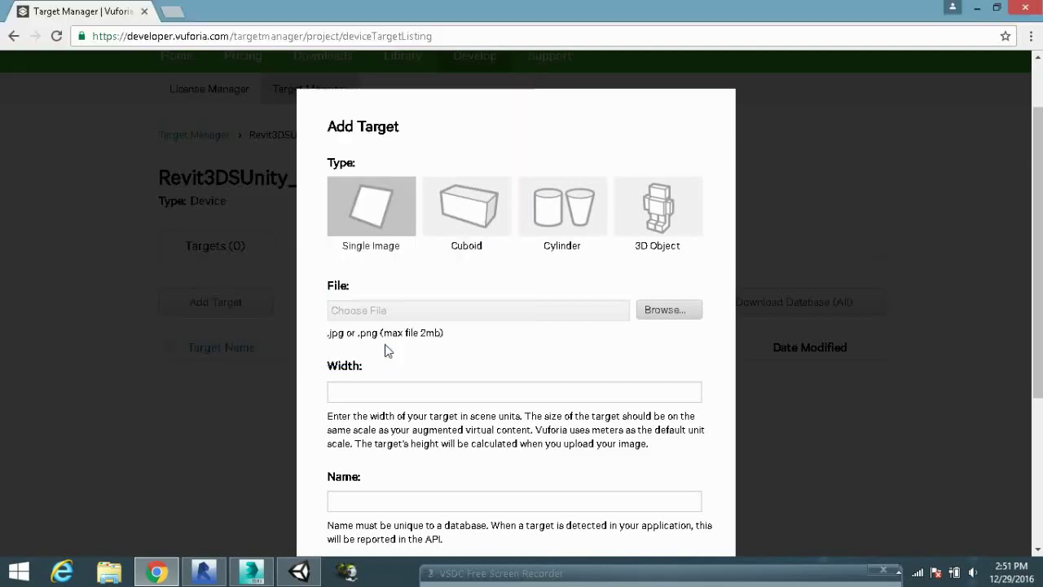
- Give the image target a width of 50 and add it
{"action": "scroll", "coordinate": [386, 350], "scroll_direction": "down", "scroll_amount": 3}
{"action": "left_click", "coordinate": [357, 137]}
{"action": "type", "text": "50"}
{"action": "left_click", "coordinate": [674, 351]}
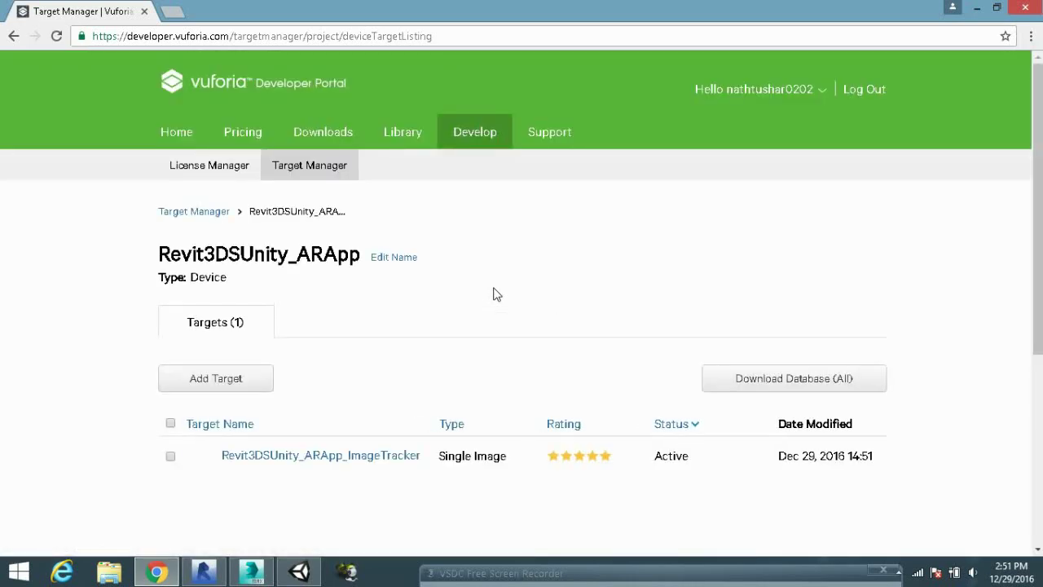
{"action": "scroll", "coordinate": [494, 293], "scroll_direction": "down", "scroll_amount": 1}
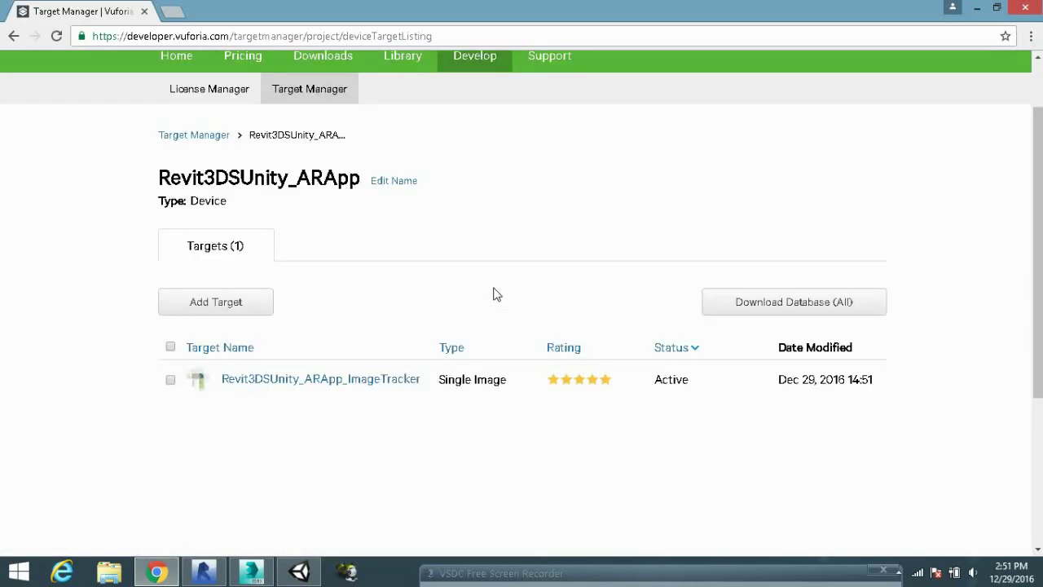
- Download the whole target database for Unity Editor and show the file in its folder
{"action": "left_click", "coordinate": [801, 308]}
{"action": "left_click", "coordinate": [373, 274]}
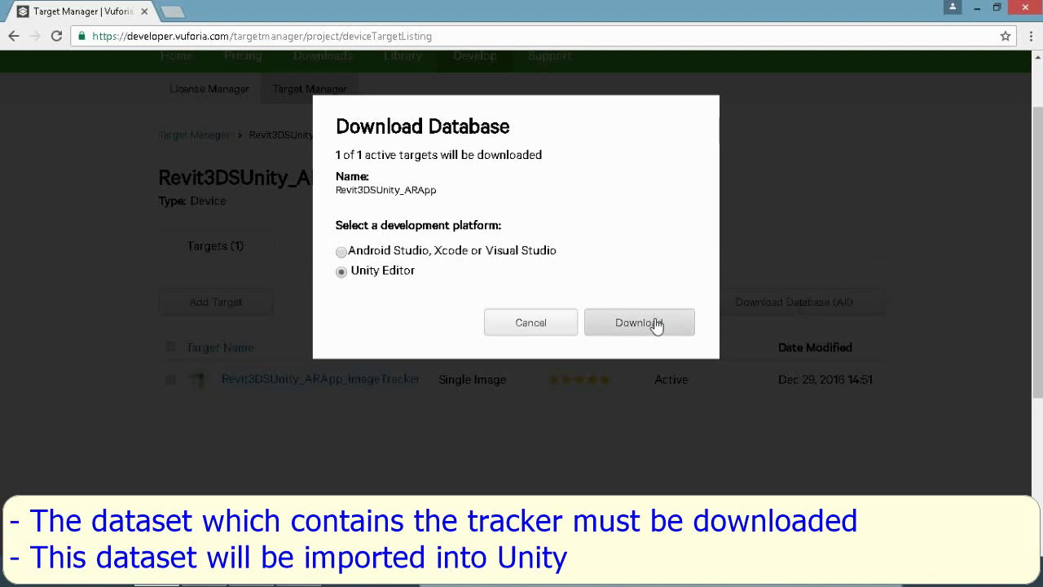
{"action": "left_click", "coordinate": [657, 324]}
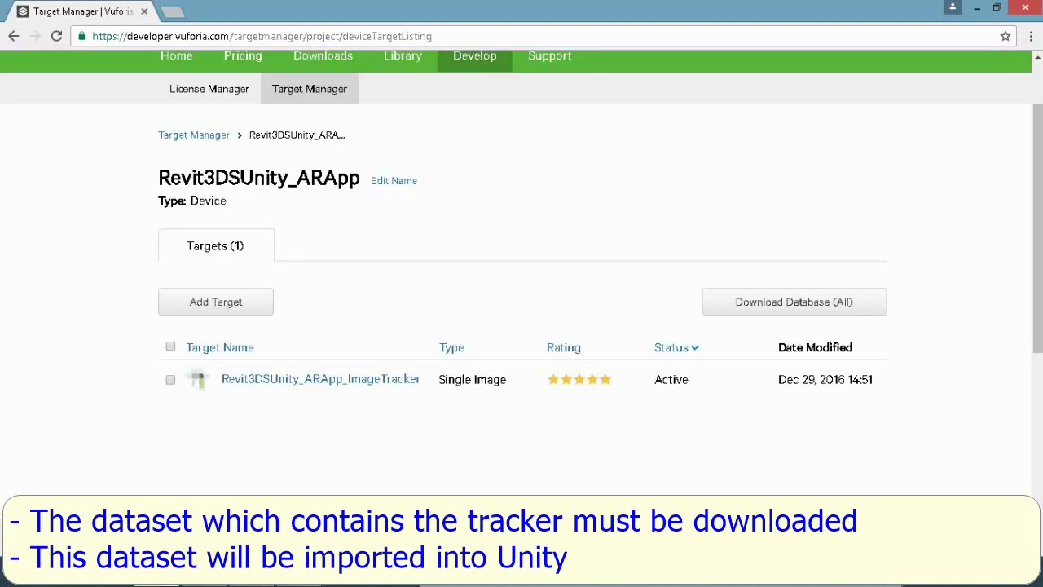
{"action": "right_click", "coordinate": [155, 569]}
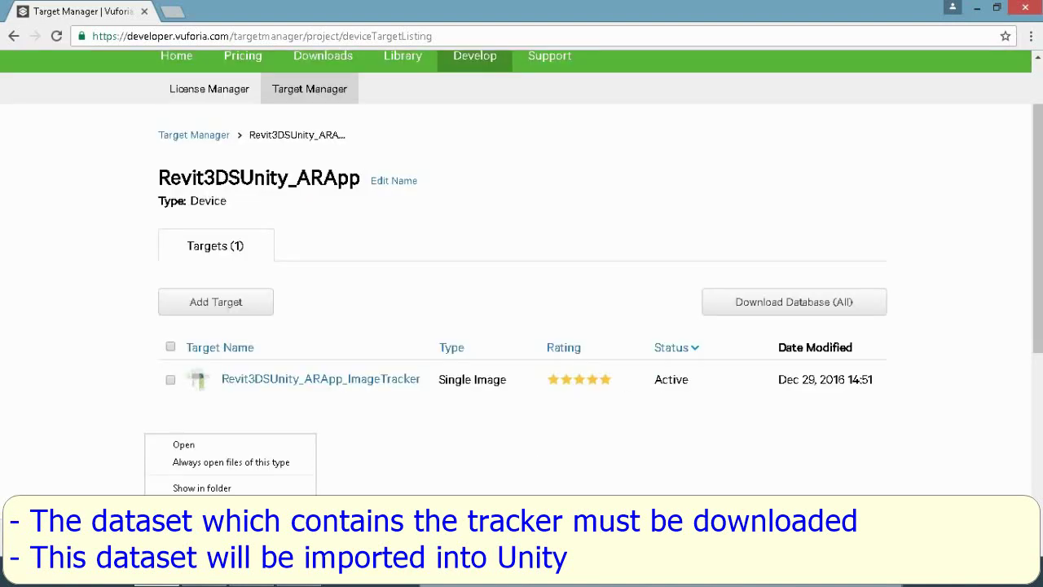
{"action": "left_click", "coordinate": [175, 487]}
{"action": "scroll", "coordinate": [467, 238], "scroll_direction": "up", "scroll_amount": 1}
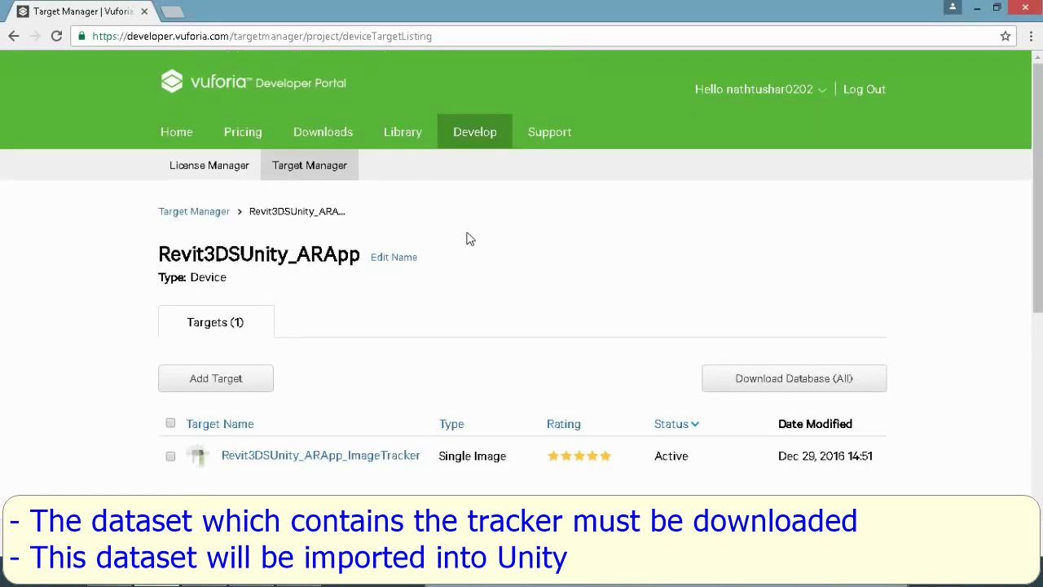
- Download the Vuforia 6.2 package for Unity from the SDK page, accepting the licence
{"action": "left_click", "coordinate": [326, 138]}
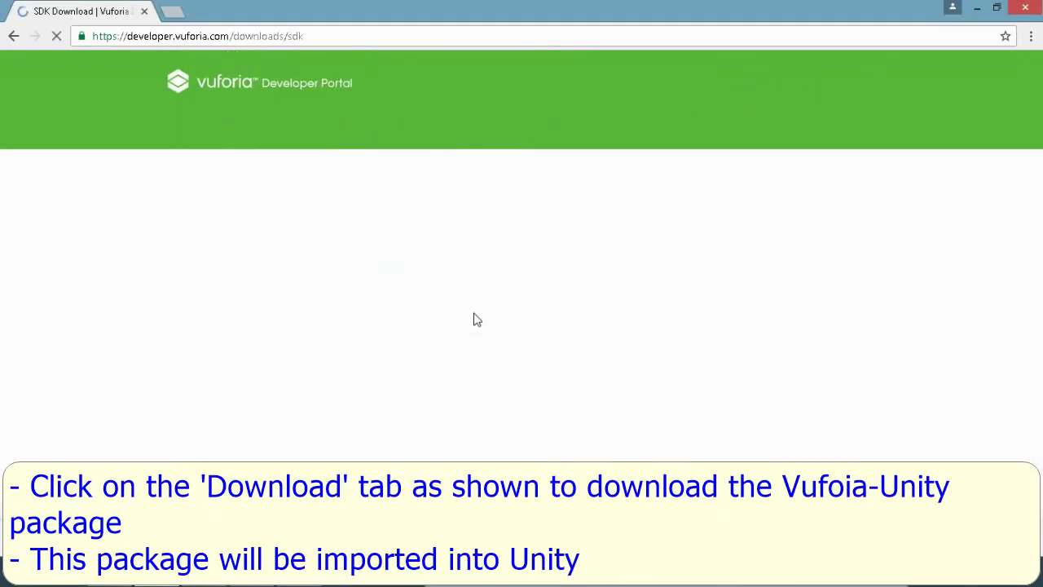
{"action": "scroll", "coordinate": [435, 396], "scroll_direction": "down", "scroll_amount": 1}
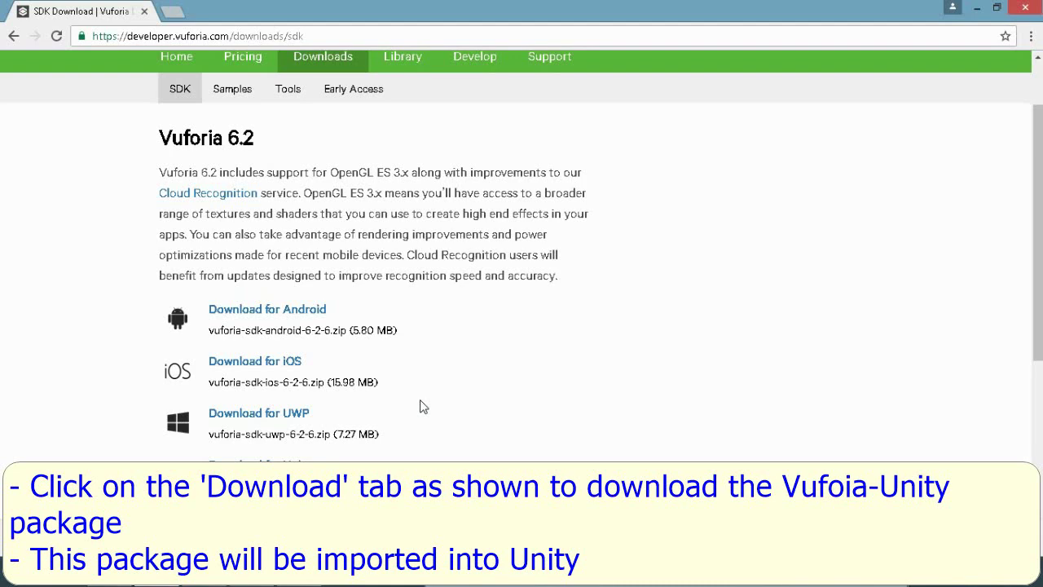
{"action": "scroll", "coordinate": [421, 405], "scroll_direction": "down", "scroll_amount": 1}
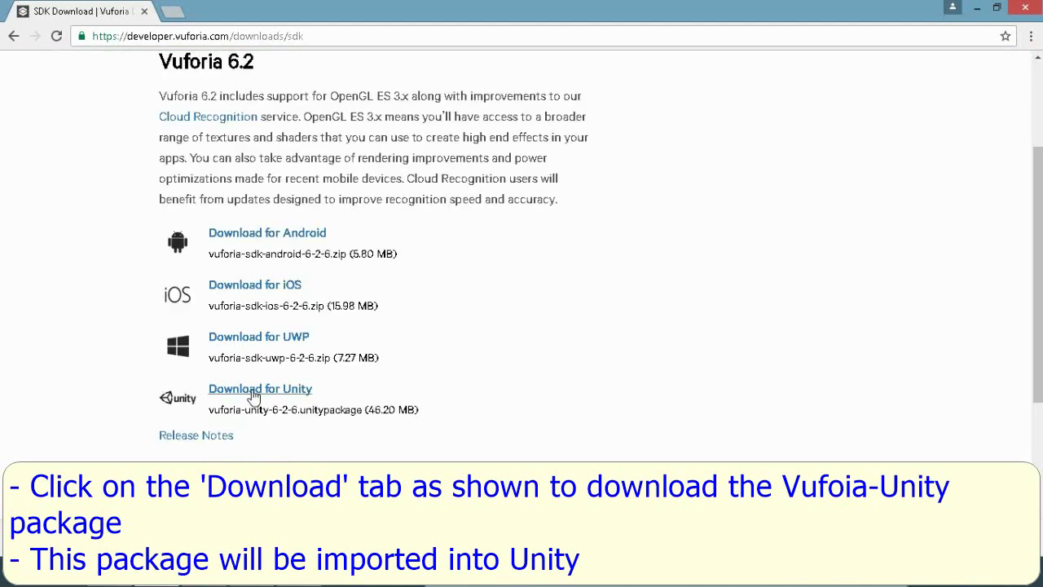
{"action": "left_click", "coordinate": [257, 392]}
{"action": "left_click", "coordinate": [657, 369]}
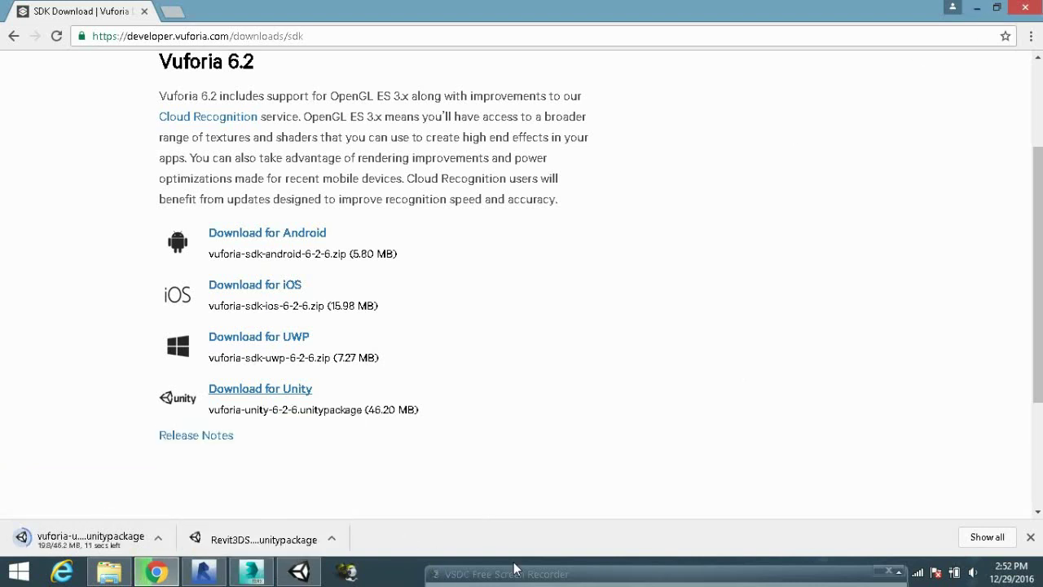
{"action": "left_click", "coordinate": [310, 577]}
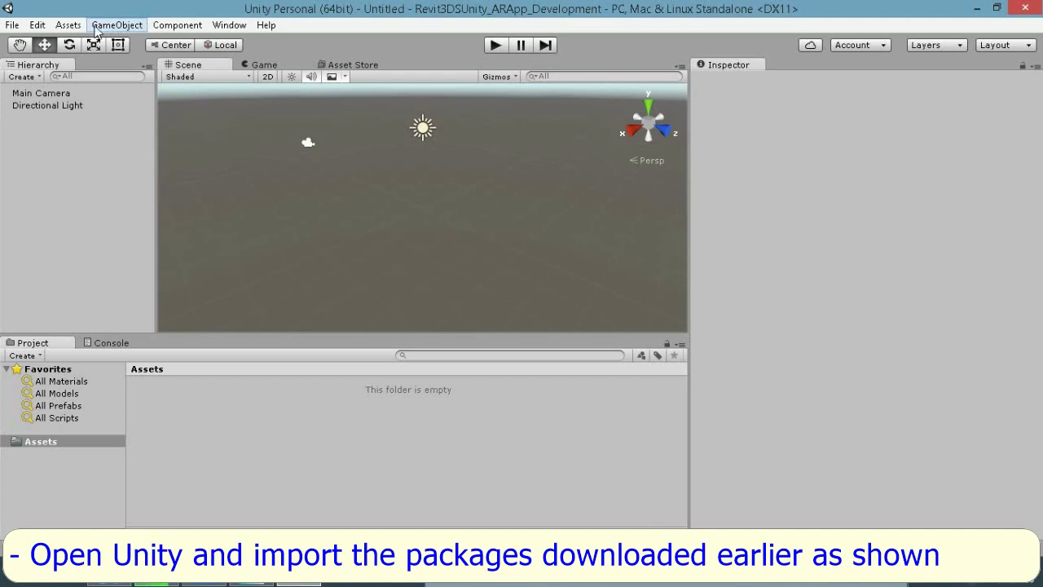
- Import all contents of vuforia-unity-5-0-10.unitypackage from the Desktop as a custom package
{"action": "left_click", "coordinate": [68, 26]}
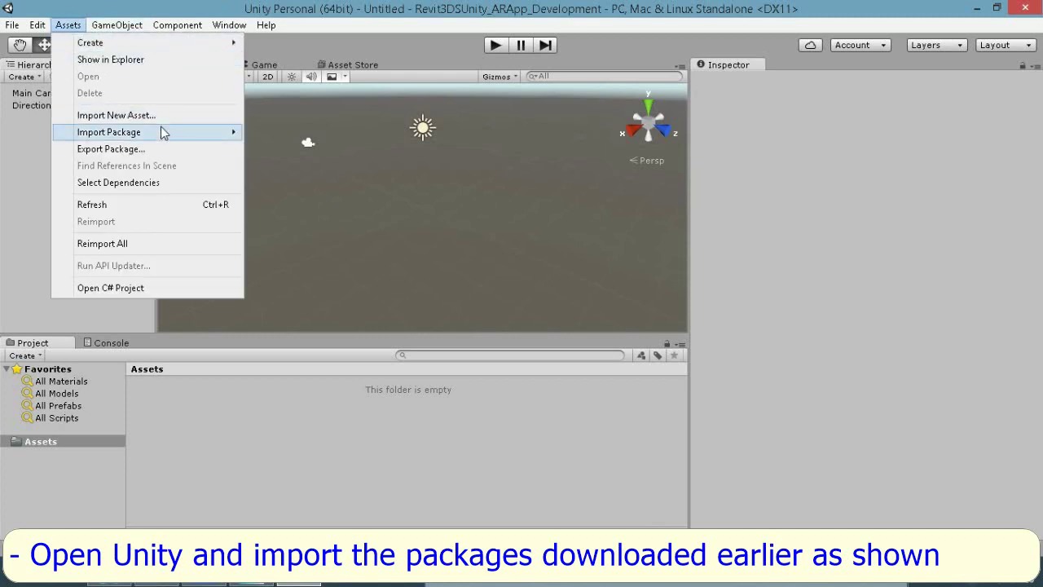
{"action": "mouse_move", "coordinate": [163, 131]}
{"action": "left_click", "coordinate": [294, 135]}
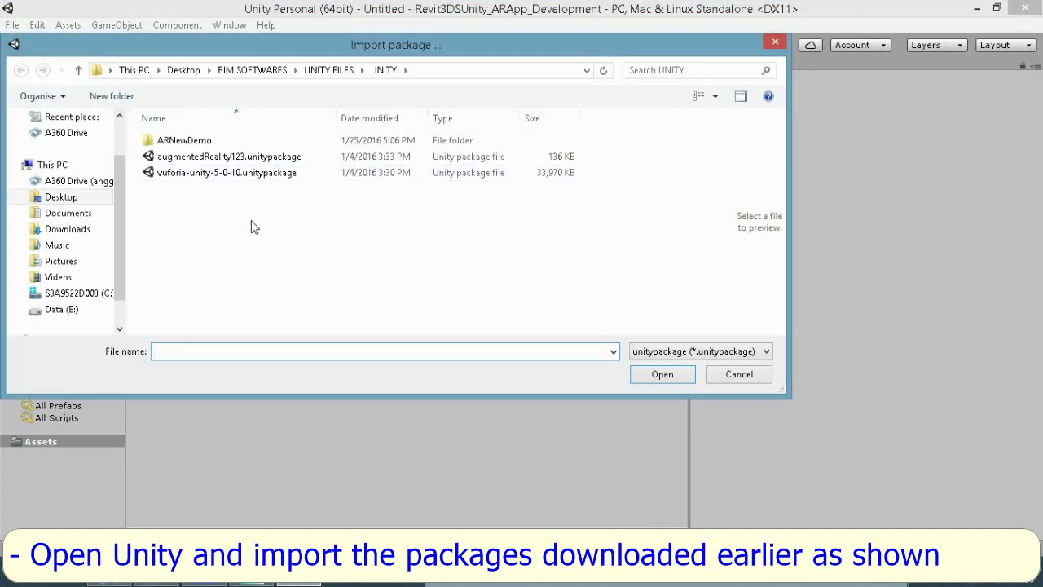
{"action": "left_click", "coordinate": [58, 198]}
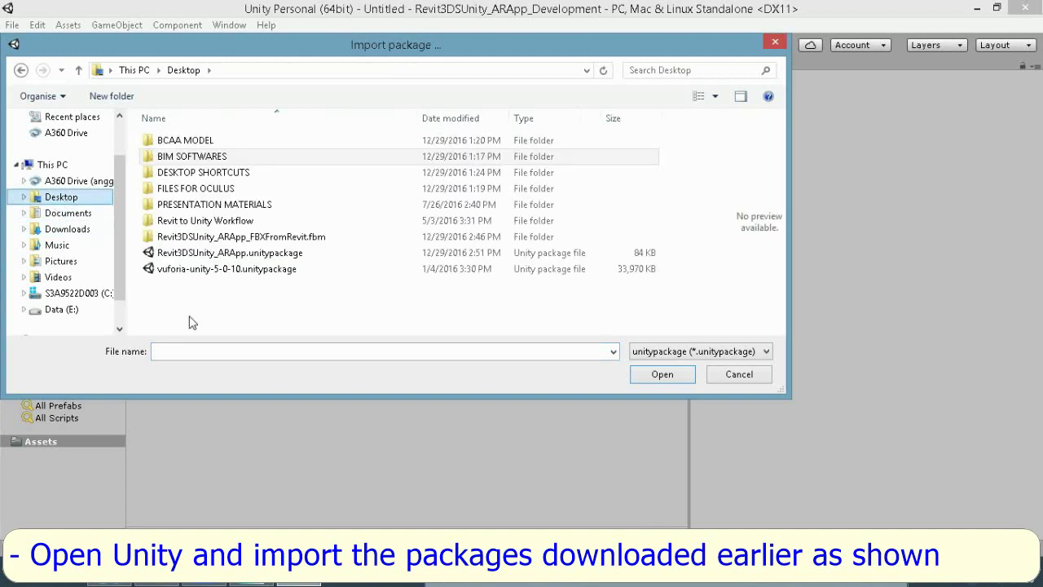
{"action": "left_click", "coordinate": [237, 272]}
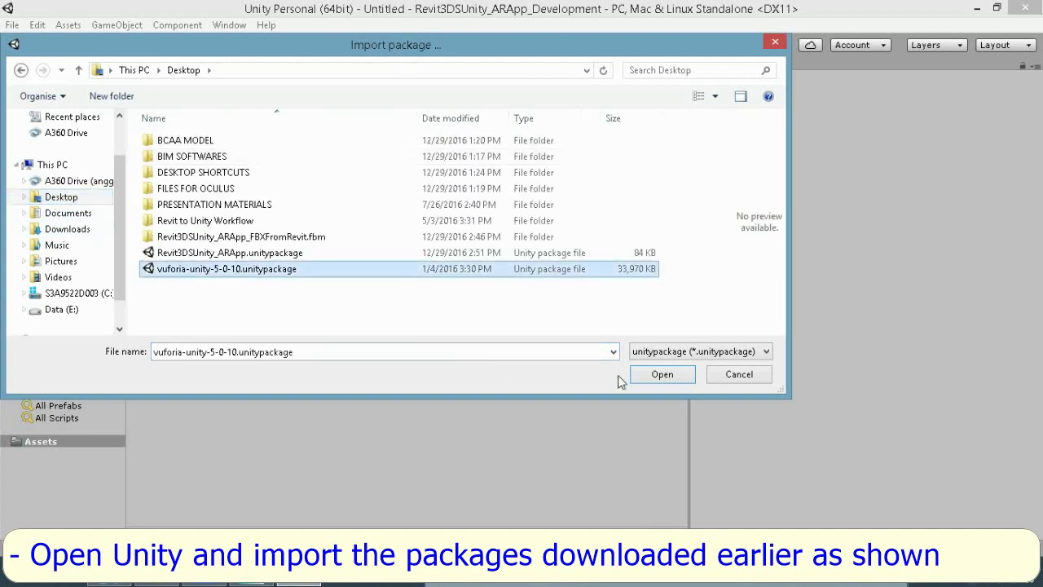
{"action": "left_click", "coordinate": [662, 374]}
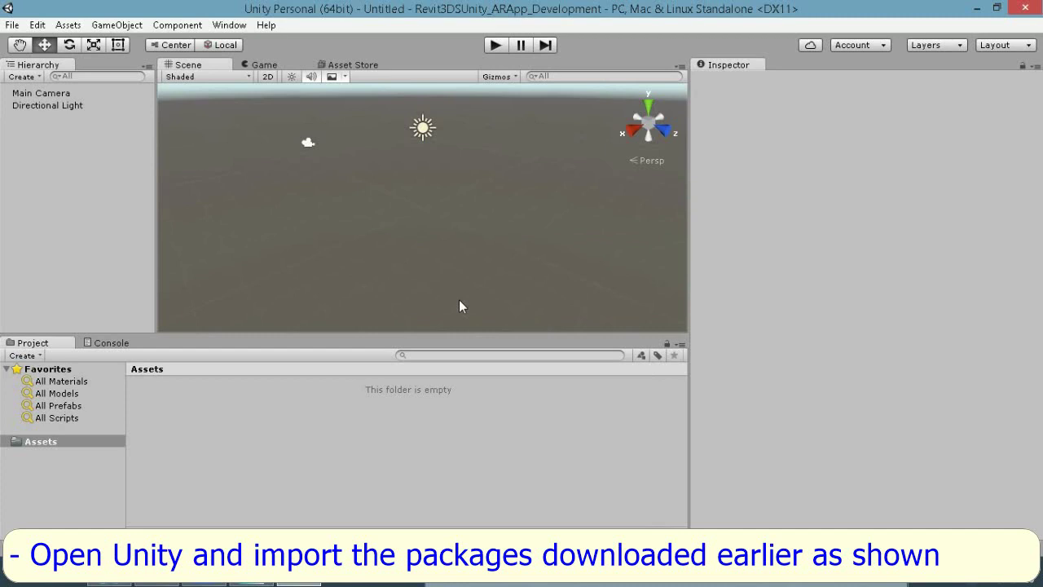
{"action": "left_click", "coordinate": [249, 278]}
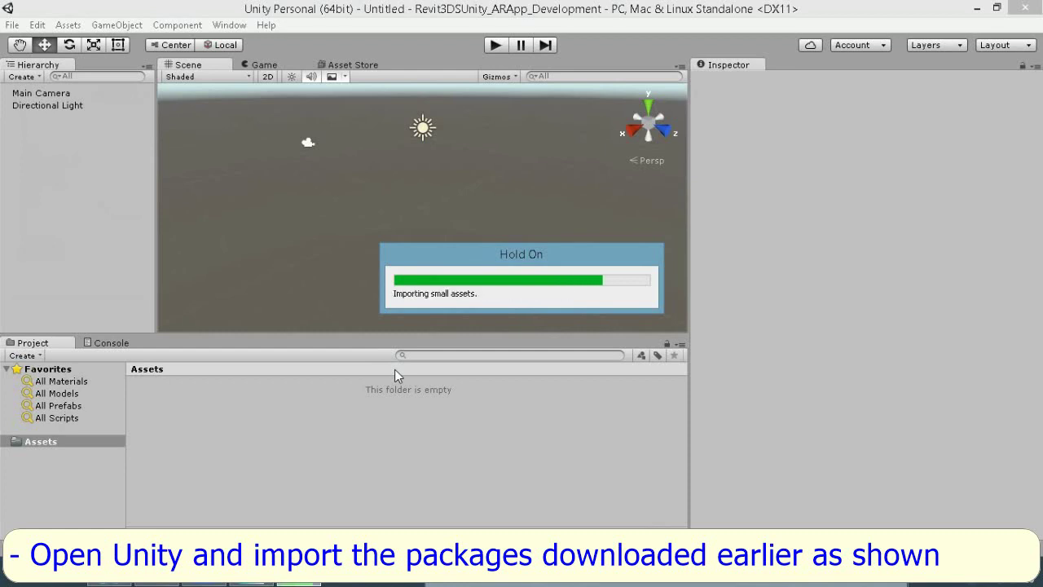
- Import the Revit3DSUnity_ARApp.unitypackage target database as a custom package
{"action": "left_click", "coordinate": [68, 24]}
{"action": "mouse_move", "coordinate": [233, 133]}
{"action": "left_click", "coordinate": [294, 132]}
{"action": "left_click", "coordinate": [236, 254]}
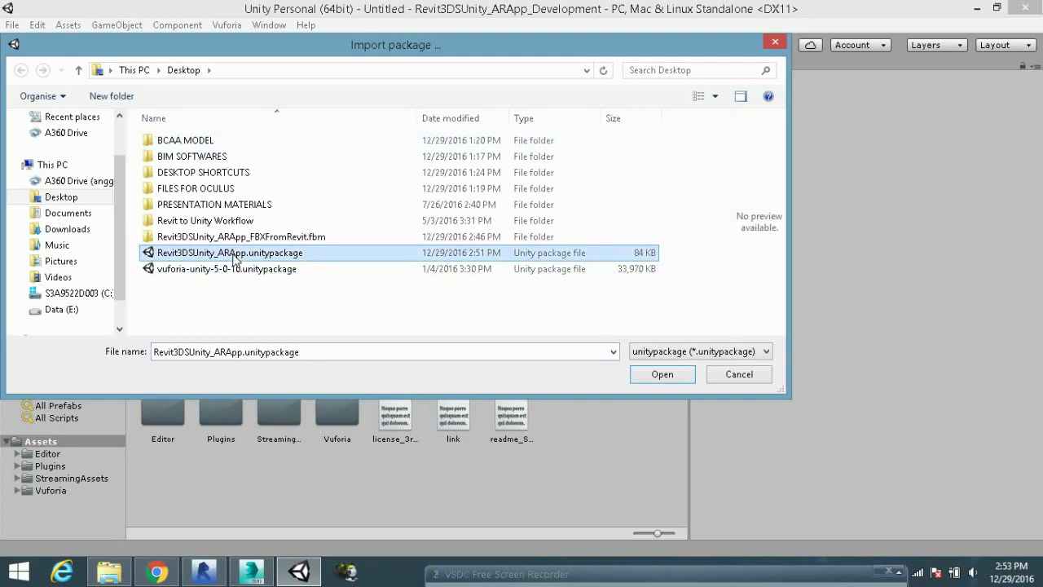
{"action": "left_click", "coordinate": [646, 374]}
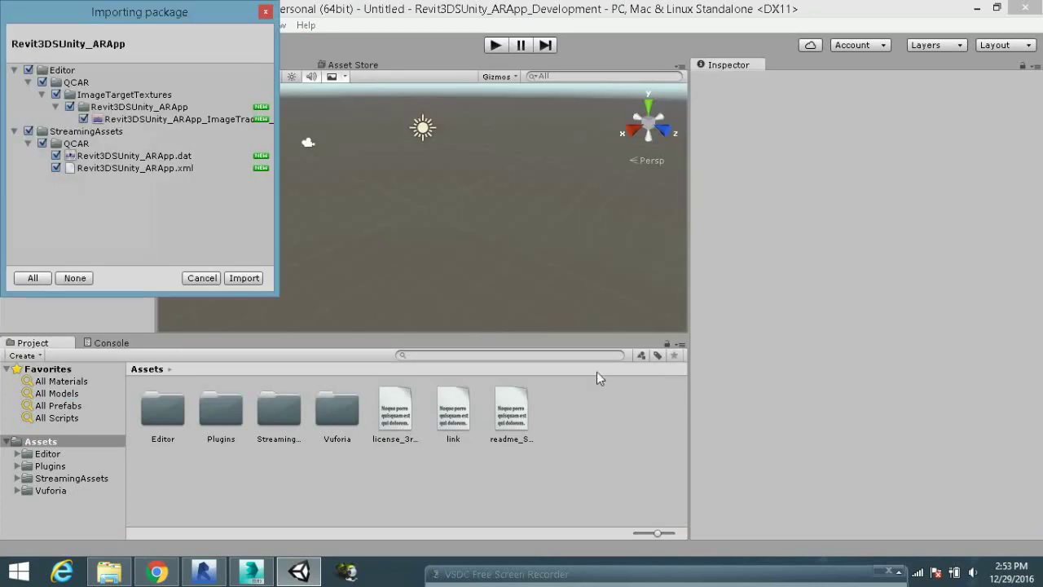
{"action": "left_click", "coordinate": [246, 280]}
{"action": "left_click", "coordinate": [68, 24]}
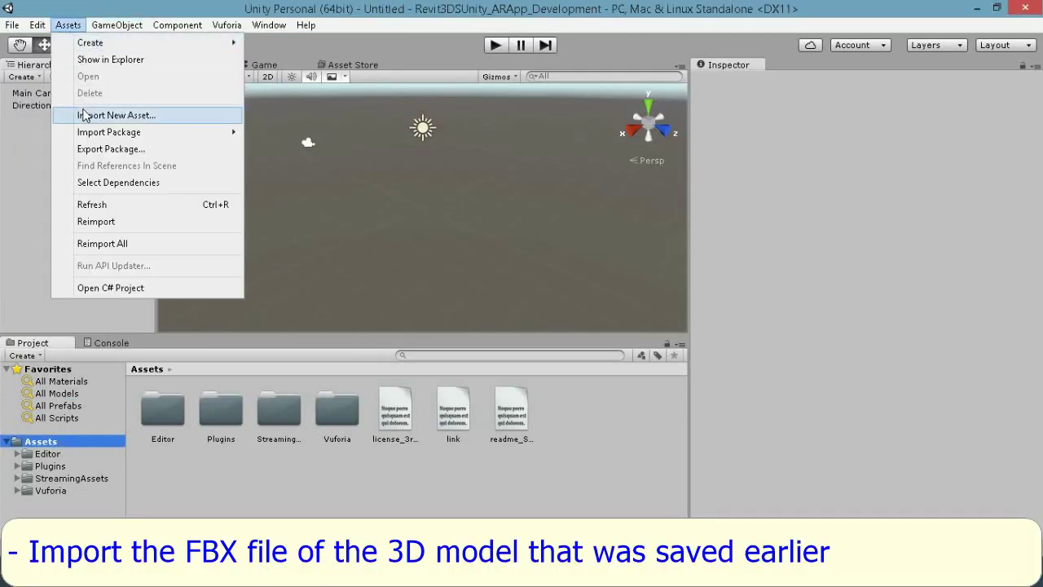
- Import the Revit3DSUnity_ARApp_FBXFrom3DS.FBX model from the Desktop as a new asset
{"action": "left_click", "coordinate": [86, 115]}
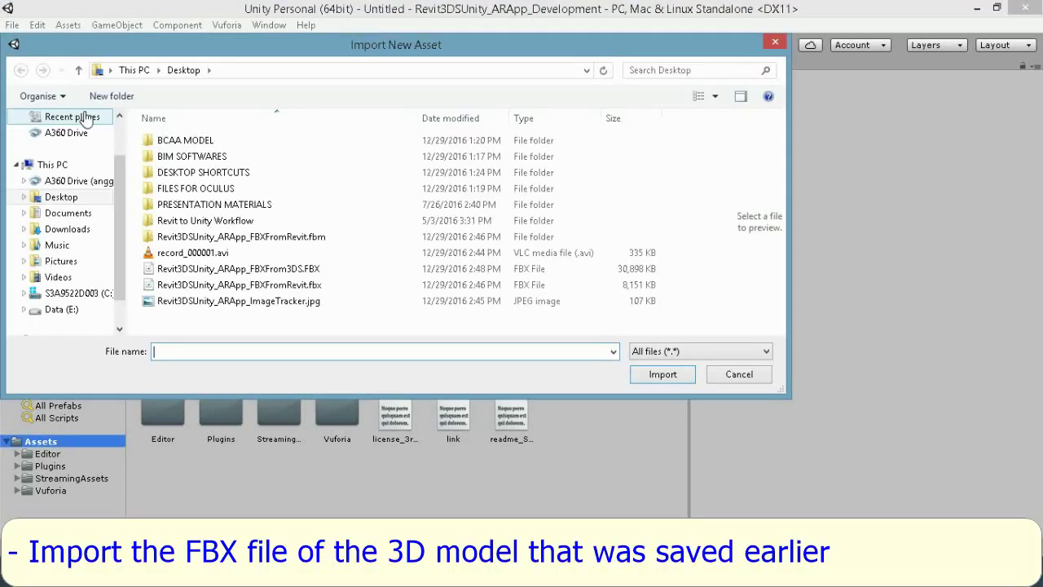
{"action": "left_click", "coordinate": [291, 271]}
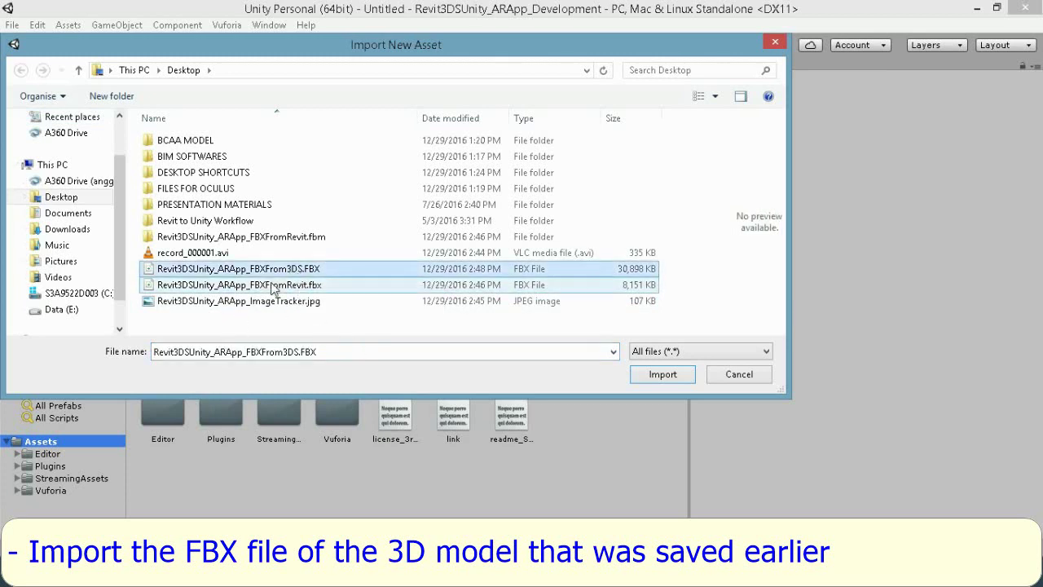
{"action": "left_click", "coordinate": [661, 377]}
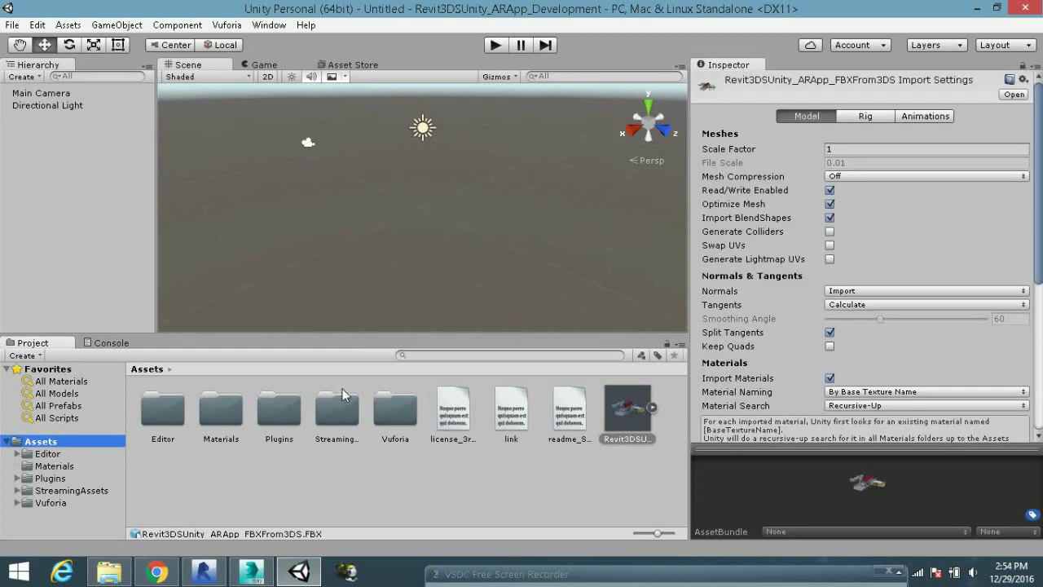
{"action": "right_click", "coordinate": [53, 93]}
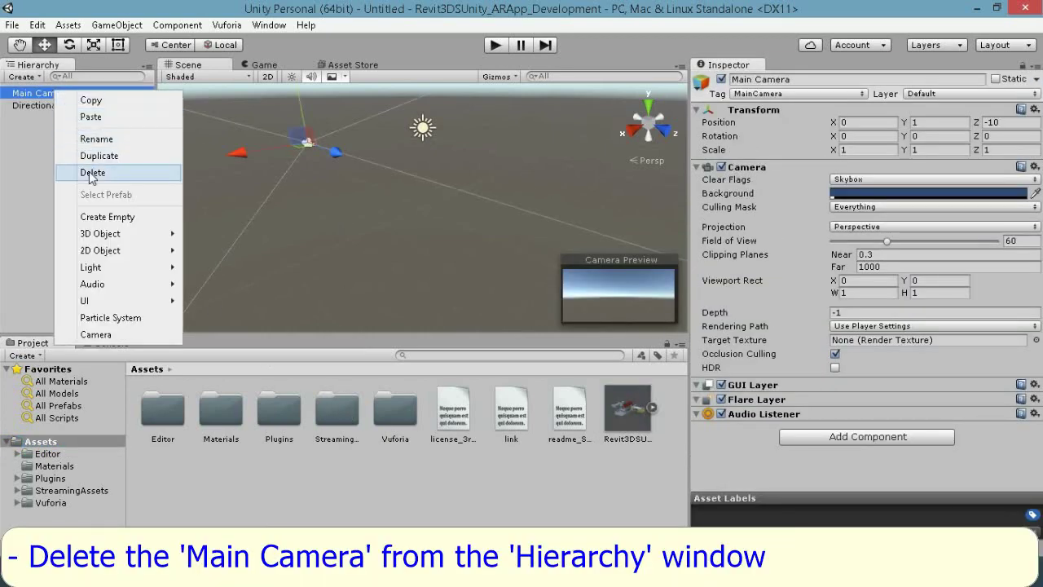
- Replace the Main Camera with the Vuforia ARCamera prefab from Vuforia > Prefabs
{"action": "left_click", "coordinate": [91, 172]}
{"action": "double_click", "coordinate": [395, 411]}
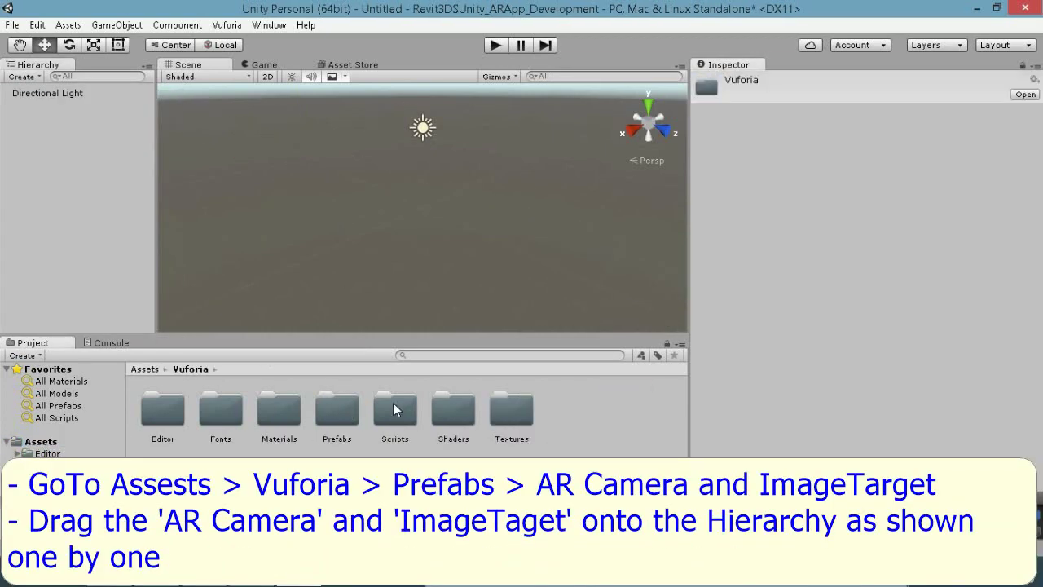
{"action": "double_click", "coordinate": [326, 414]}
{"action": "left_click", "coordinate": [232, 415]}
{"action": "left_click_drag", "start_coordinate": [231, 415], "coordinate": [53, 124]}
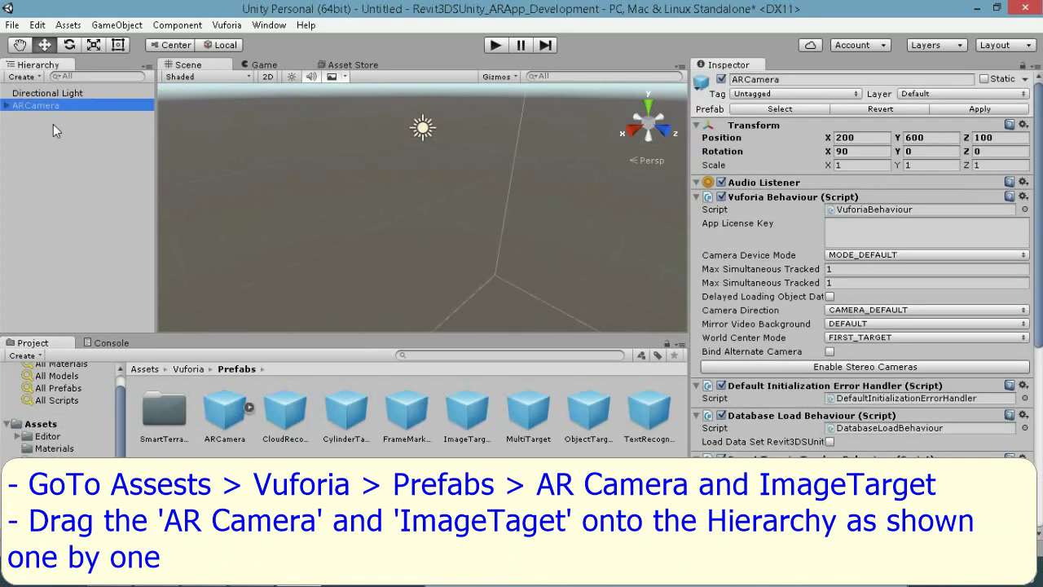
- Drag the ImageTarget prefab into the Hierarchy and zoom out the Scene view
{"action": "left_click", "coordinate": [467, 415]}
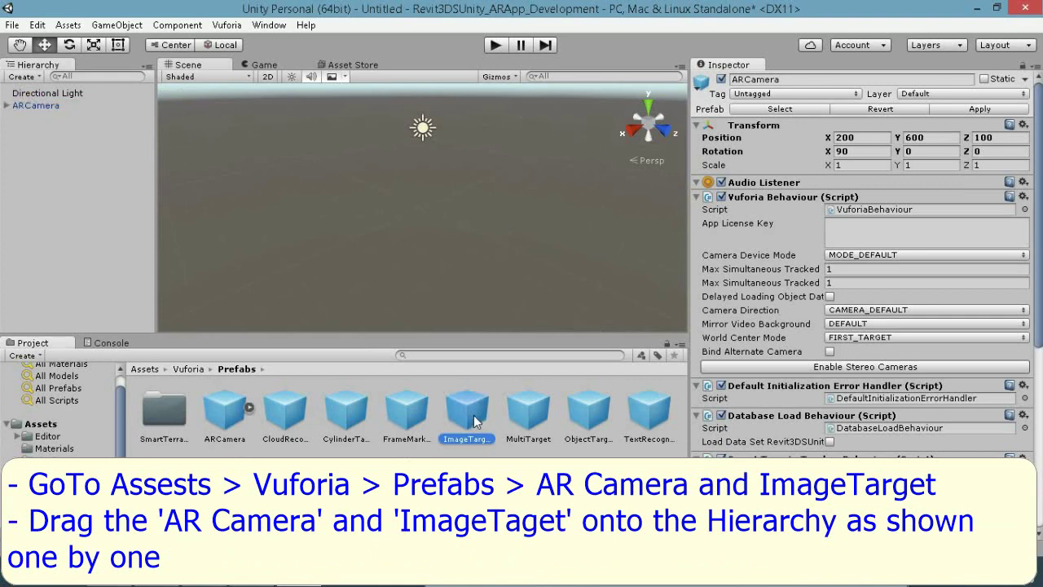
{"action": "left_click_drag", "start_coordinate": [240, 253], "coordinate": [50, 161]}
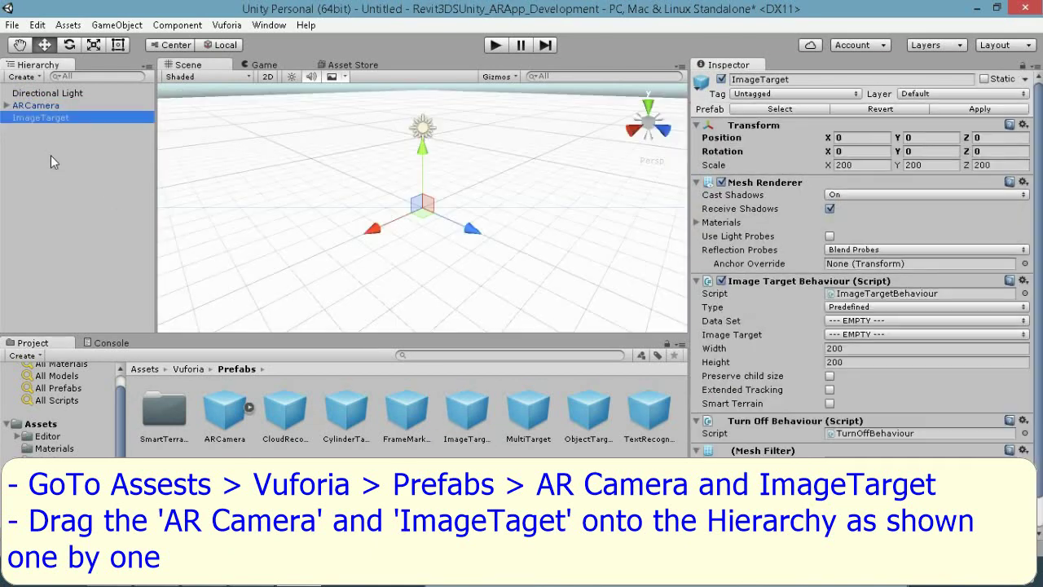
{"action": "left_click", "coordinate": [91, 206]}
{"action": "scroll", "coordinate": [350, 265], "scroll_direction": "down", "scroll_amount": 3}
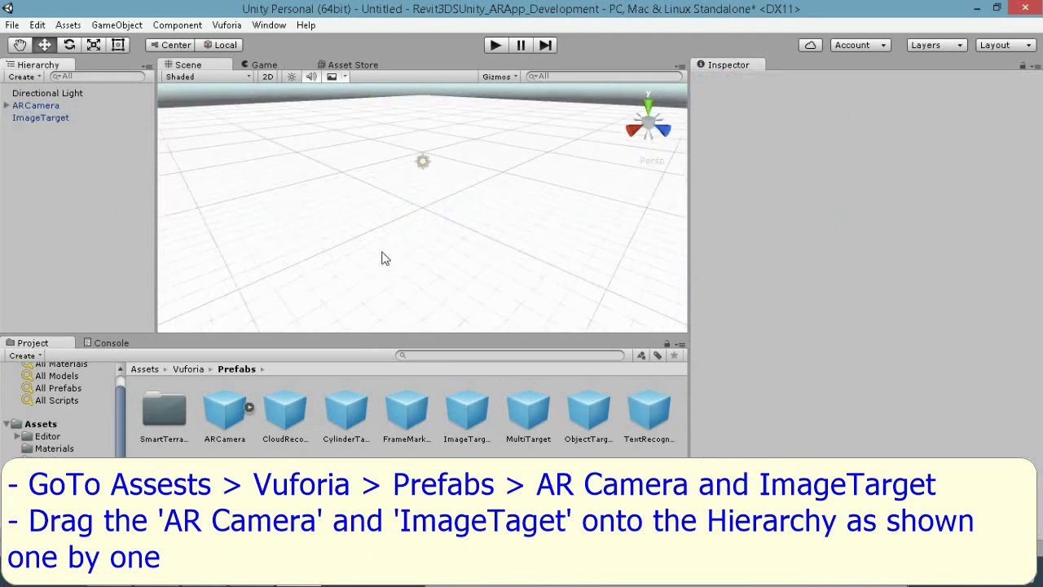
{"action": "scroll", "coordinate": [386, 258], "scroll_direction": "down", "scroll_amount": 3}
{"action": "scroll", "coordinate": [386, 257], "scroll_direction": "down", "scroll_amount": 3}
{"action": "scroll", "coordinate": [386, 257], "scroll_direction": "down", "scroll_amount": 3}
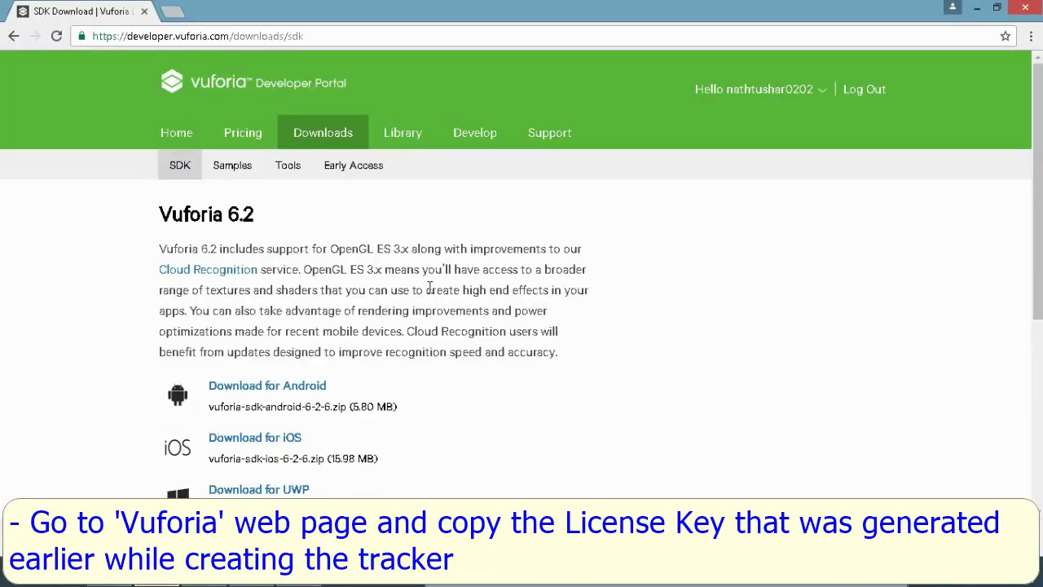
- Copy the Revit3DSUnity_ARApp license key from License Manager and return to Unity
{"action": "left_click", "coordinate": [471, 130]}
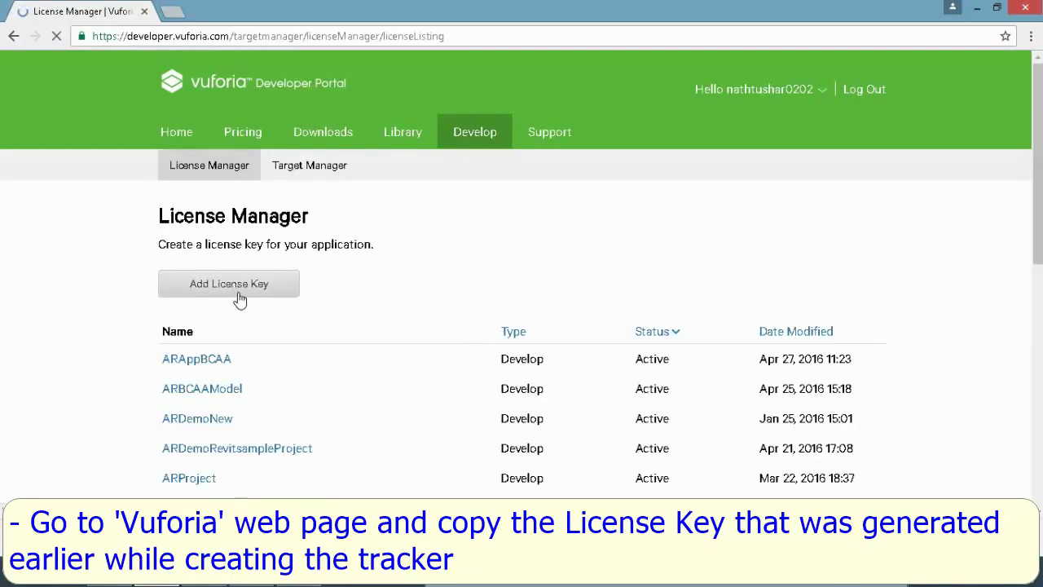
{"action": "left_click", "coordinate": [819, 334]}
{"action": "left_click", "coordinate": [252, 367]}
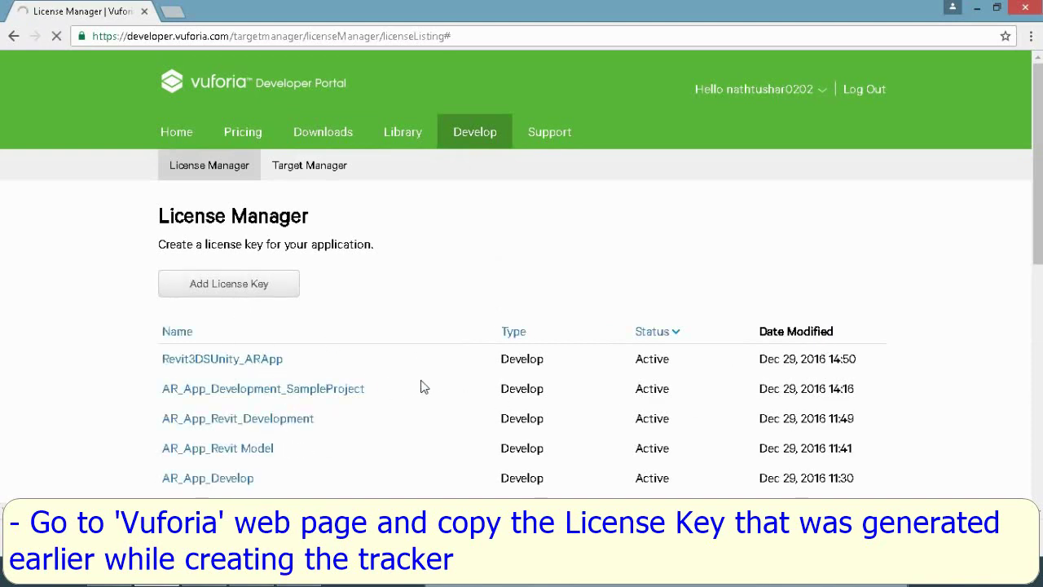
{"action": "scroll", "coordinate": [310, 379], "scroll_direction": "down", "scroll_amount": 1}
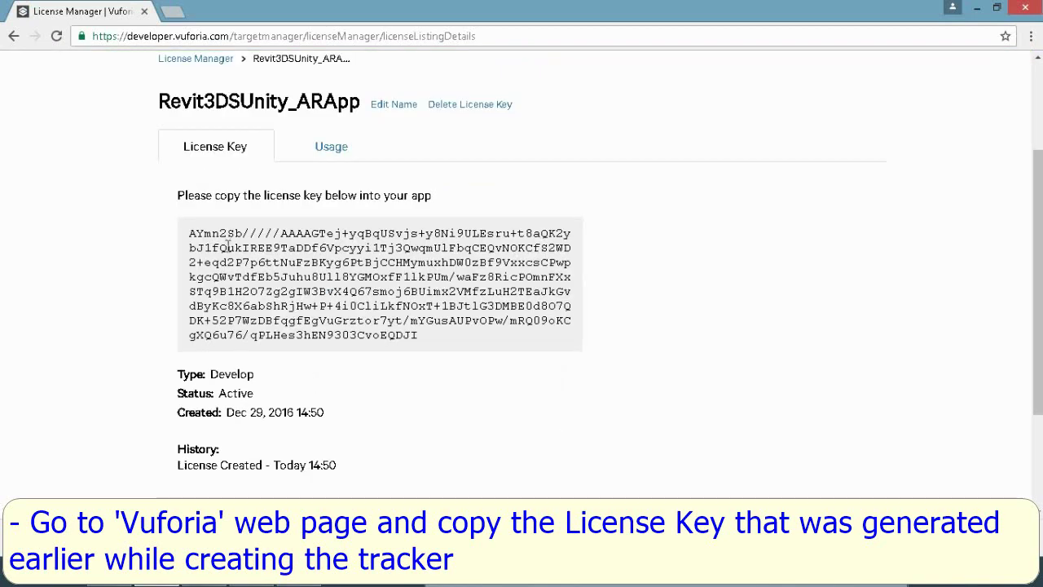
{"action": "left_click_drag", "start_coordinate": [190, 236], "coordinate": [458, 347]}
{"action": "right_click", "coordinate": [346, 278]}
{"action": "left_click", "coordinate": [364, 288]}
{"action": "scroll", "coordinate": [380, 293], "scroll_direction": "up", "scroll_amount": 2}
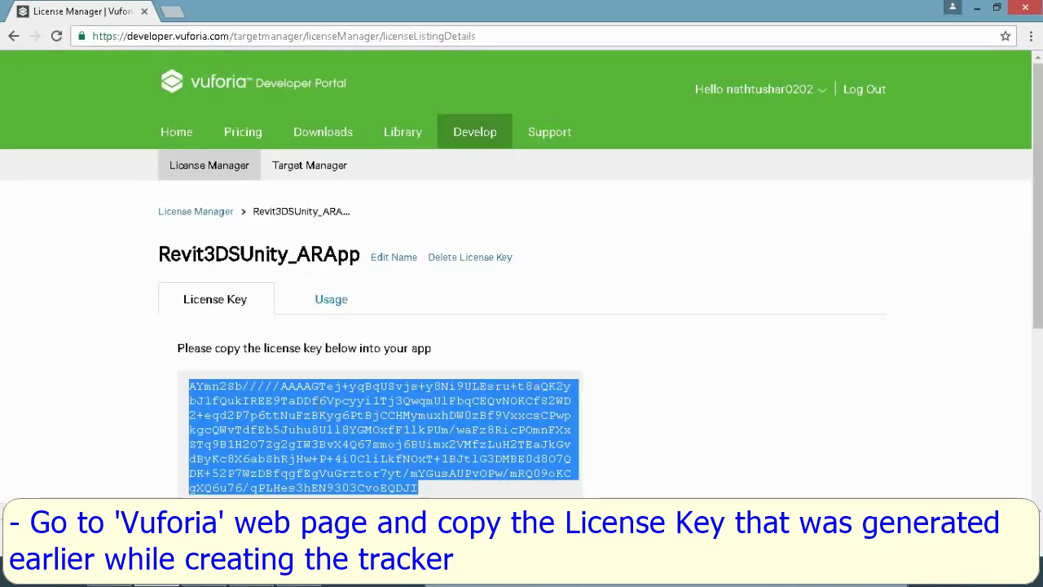
{"action": "left_click", "coordinate": [299, 585]}
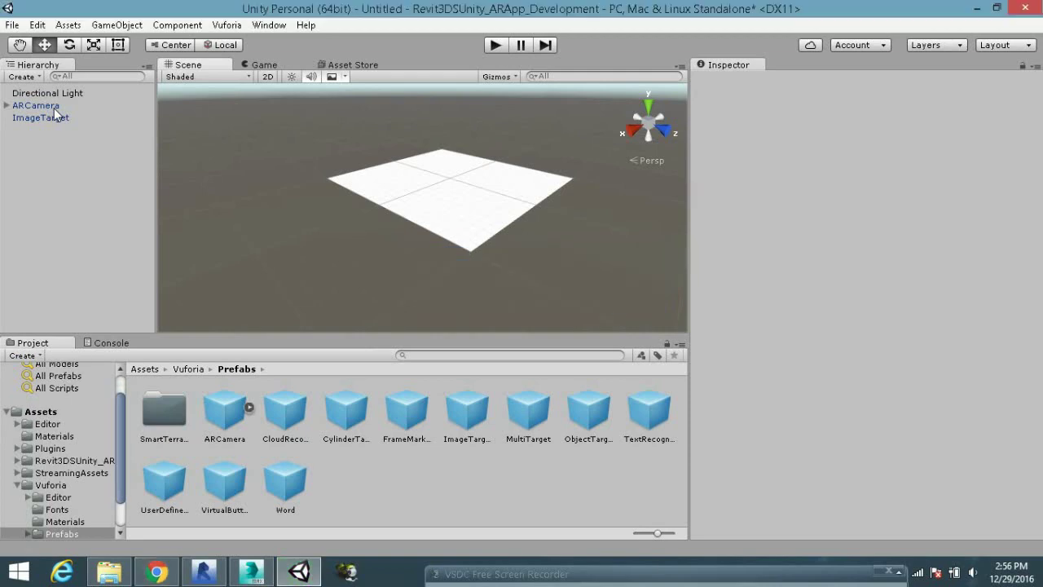
- Paste the copied license key into ARCamera's App License Key field
{"action": "left_click", "coordinate": [49, 106]}
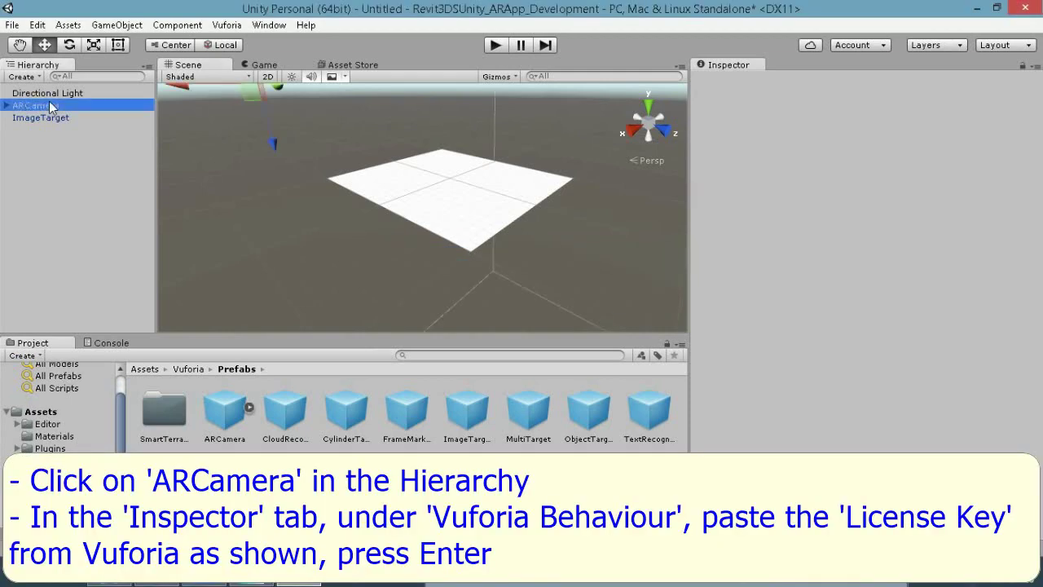
{"action": "left_click", "coordinate": [845, 229]}
{"action": "right_click", "coordinate": [845, 229]}
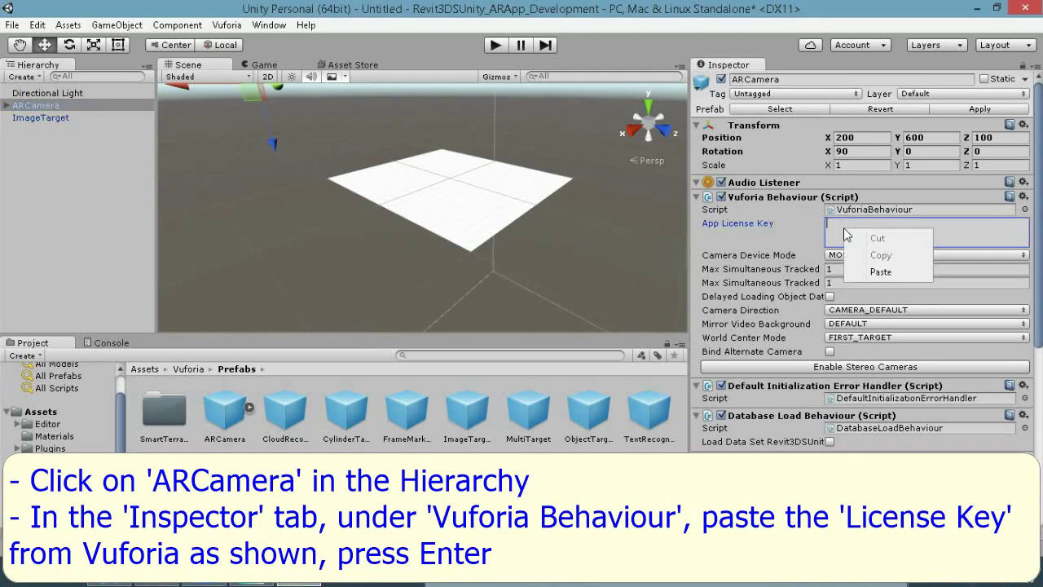
{"action": "left_click", "coordinate": [879, 270]}
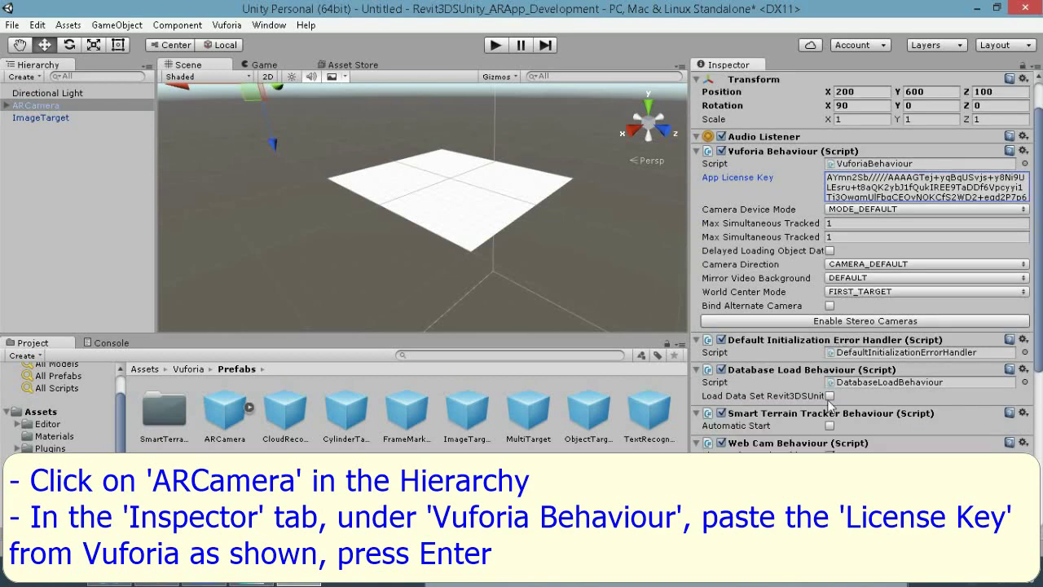
- Enable Load Data Set and Activate for the Revit3DSUnity data set
{"action": "left_click", "coordinate": [829, 395]}
{"action": "scroll", "coordinate": [831, 399], "scroll_direction": "down", "scroll_amount": 2}
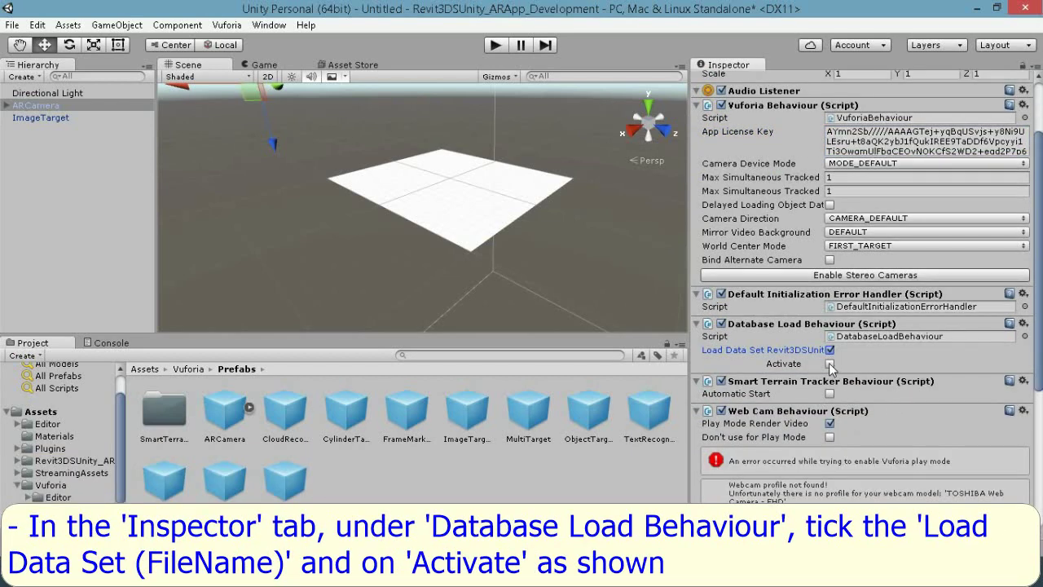
{"action": "left_click", "coordinate": [830, 364]}
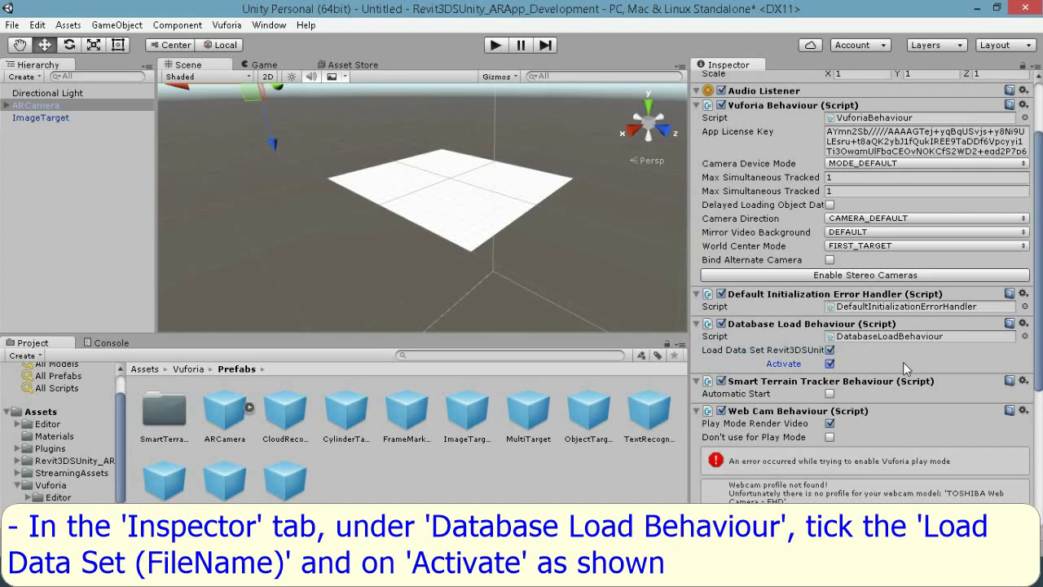
{"action": "scroll", "coordinate": [903, 368], "scroll_direction": "down", "scroll_amount": 2}
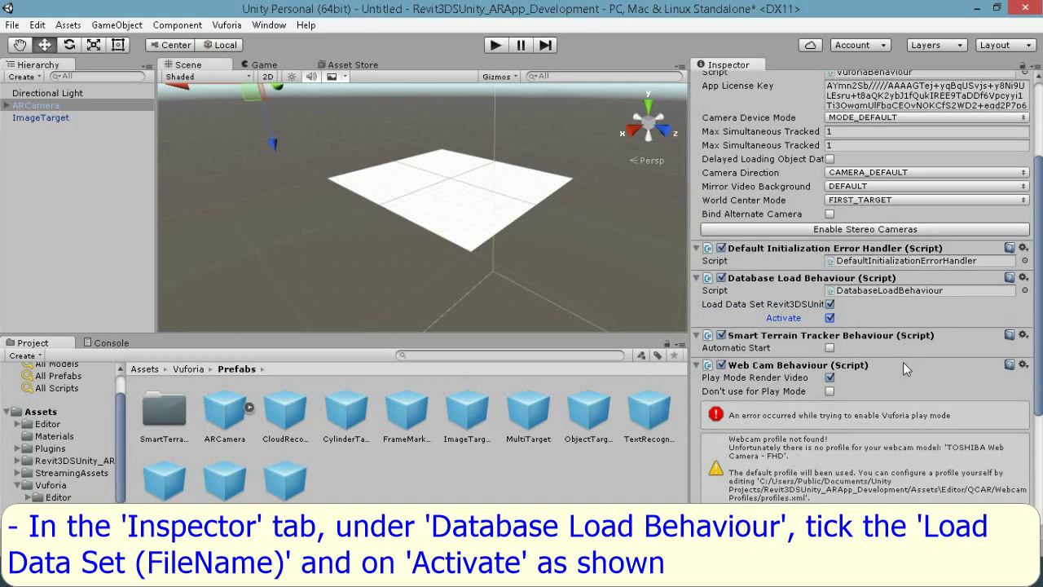
{"action": "scroll", "coordinate": [902, 362], "scroll_direction": "up", "scroll_amount": 3}
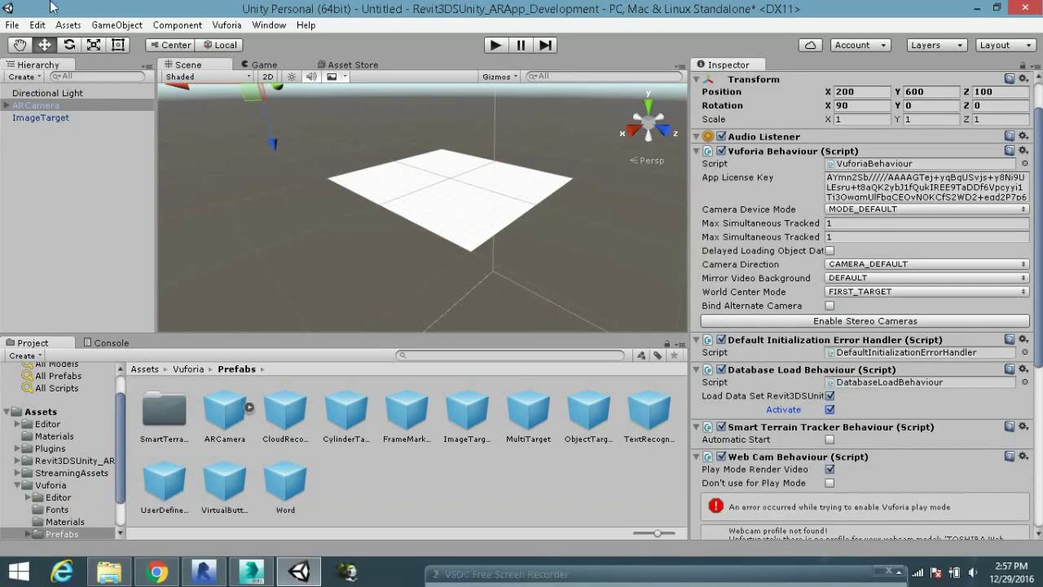
{"action": "left_click", "coordinate": [53, 117]}
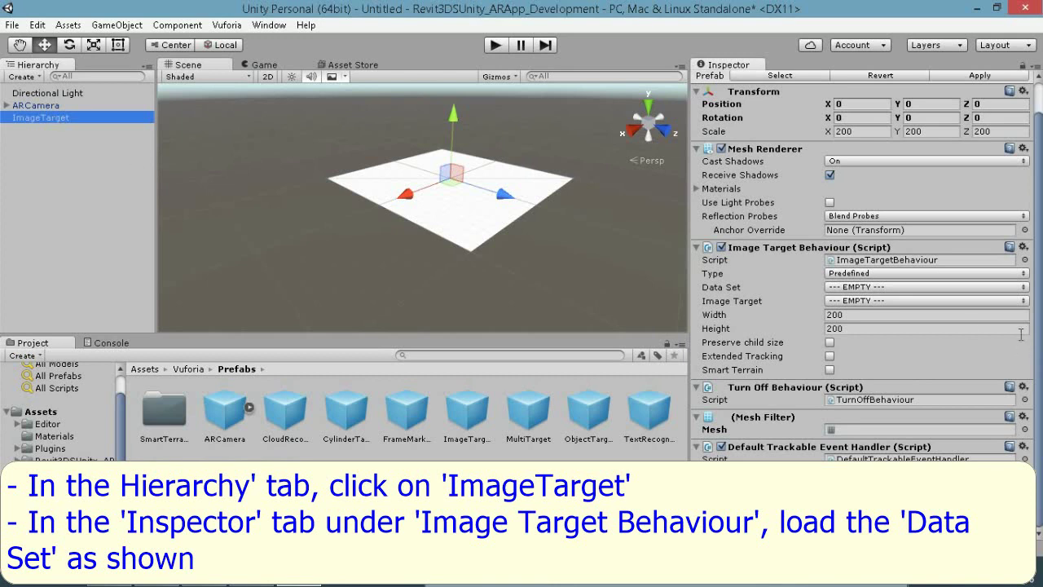
- Set ImageTarget's Data Set to Revit3DSUnity_ARApp under Image Target Behaviour
{"action": "left_click", "coordinate": [855, 290]}
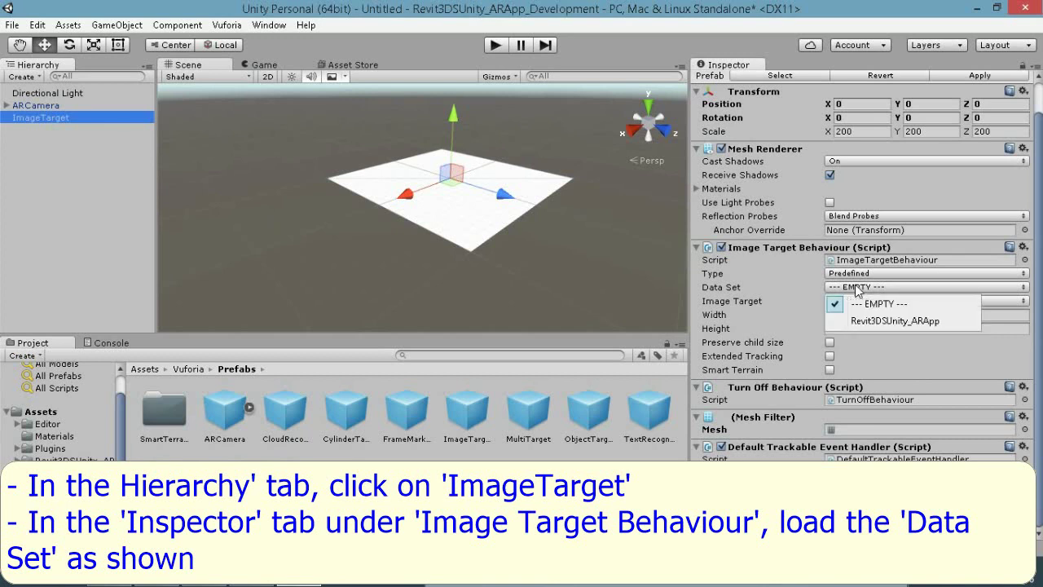
{"action": "left_click", "coordinate": [880, 322]}
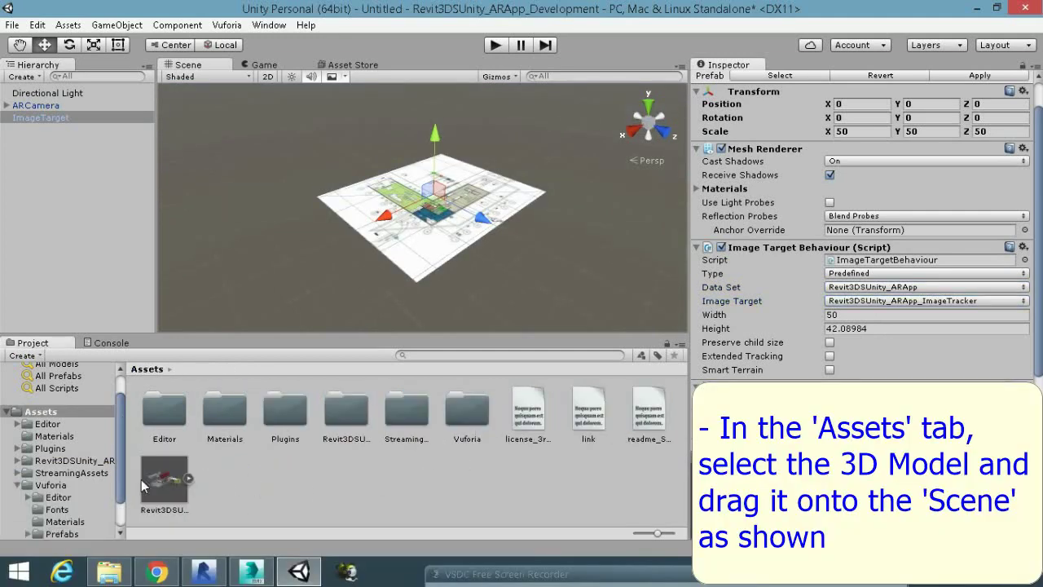
- Drag the Revit3DSUnity_ARApp_FBXFrom3DS house model from Assets into the Scene
{"action": "left_click", "coordinate": [167, 481]}
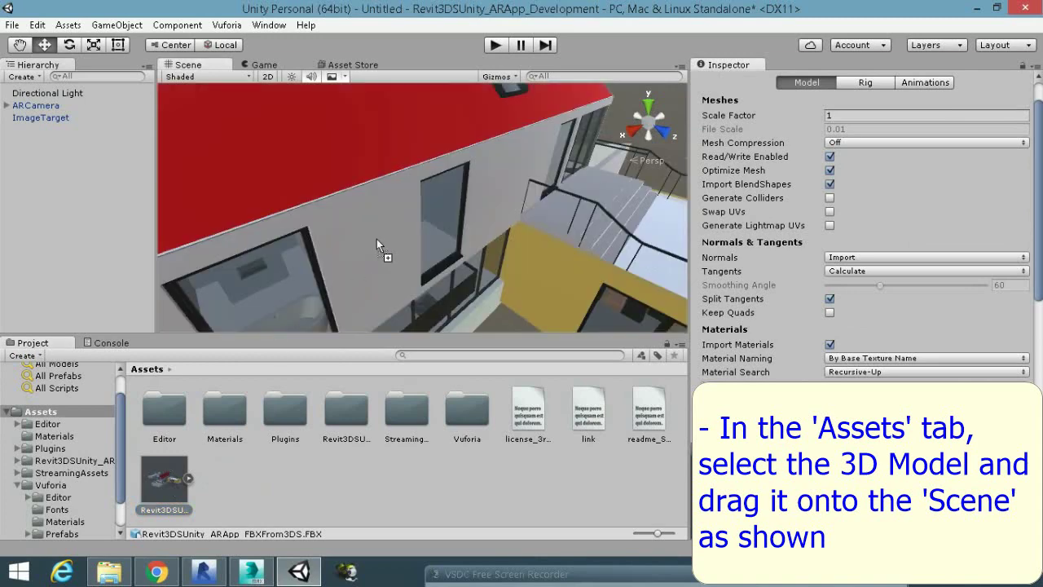
{"action": "left_click_drag", "start_coordinate": [154, 480], "coordinate": [435, 227]}
{"action": "scroll", "coordinate": [489, 256], "scroll_direction": "down", "scroll_amount": 5}
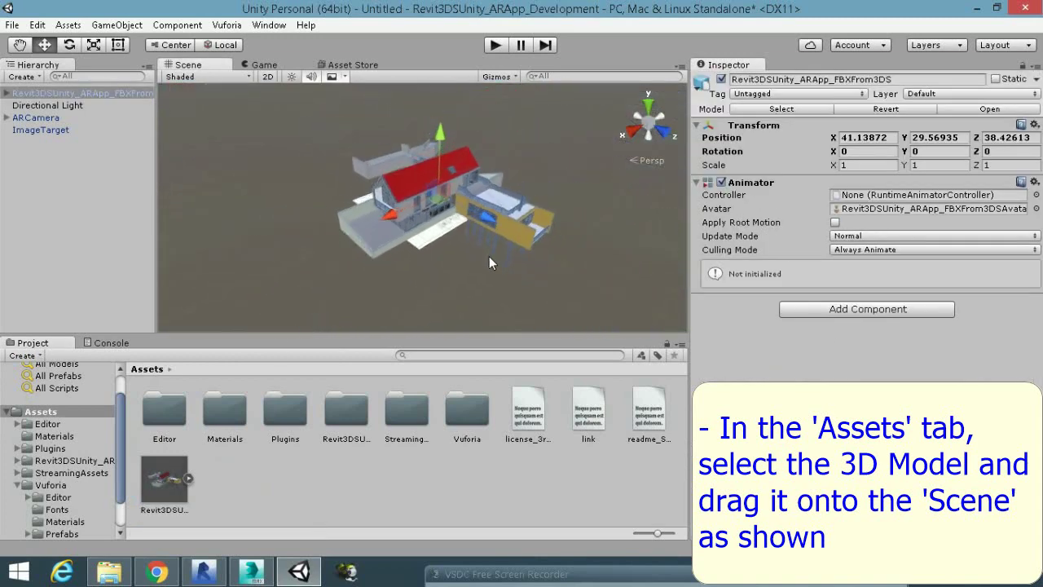
{"action": "mouse_move", "coordinate": [563, 227]}
{"action": "left_mouse_down", "text": "alt"}
{"action": "mouse_move", "coordinate": [498, 247]}
{"action": "mouse_move", "coordinate": [298, 251]}
{"action": "left_mouse_up", "text": "alt"}
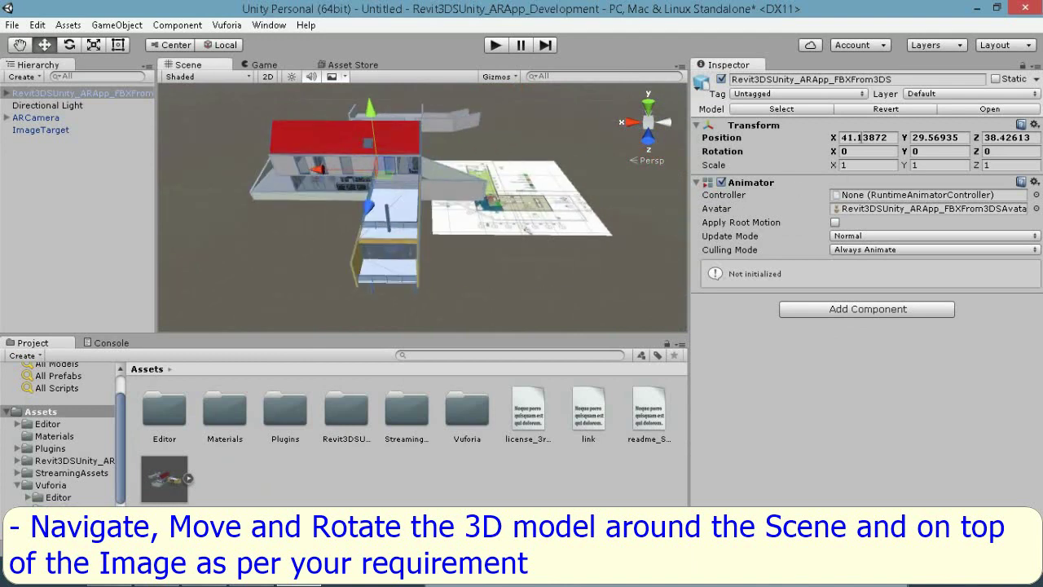
- Set the house model's position to X 0, Y 0, Z 0 on the image target
{"action": "left_click", "coordinate": [864, 137]}
{"action": "type", "text": "0"}
{"action": "left_click", "coordinate": [915, 137]}
{"action": "type", "text": "0"}
{"action": "left_click", "coordinate": [1008, 138]}
{"action": "type", "text": "0"}
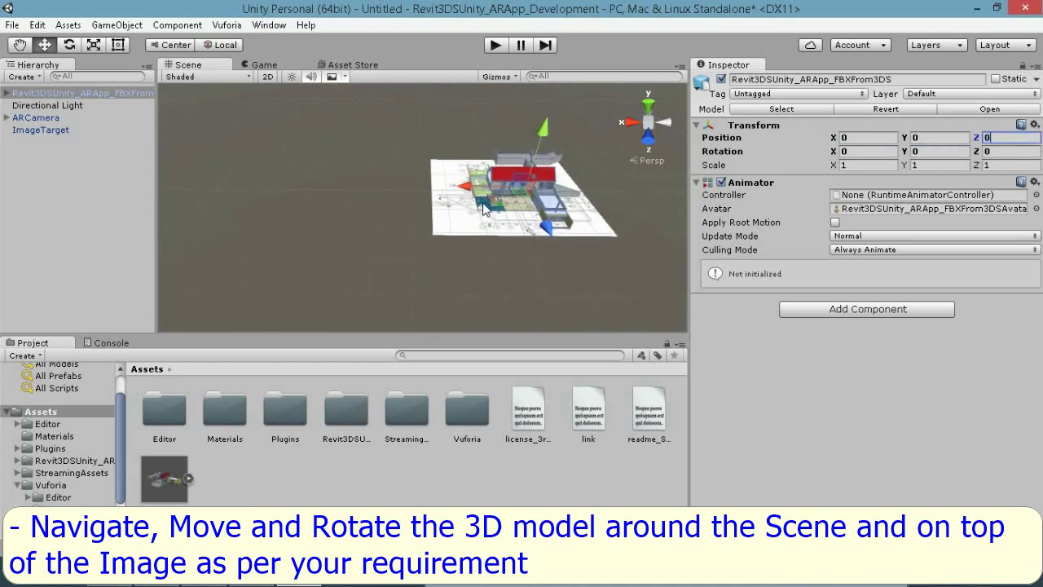
{"action": "left_click_drag", "start_coordinate": [533, 237], "coordinate": [391, 284], "text": "alt"}
{"action": "scroll", "coordinate": [399, 278], "scroll_direction": "up", "scroll_amount": 2}
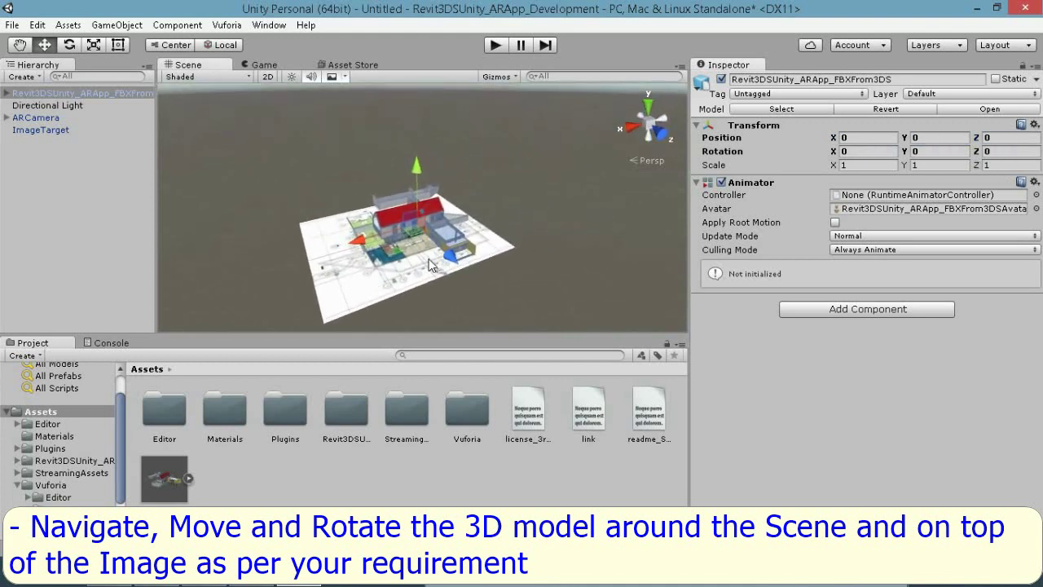
{"action": "scroll", "coordinate": [416, 269], "scroll_direction": "up", "scroll_amount": 2}
{"action": "scroll", "coordinate": [432, 259], "scroll_direction": "up", "scroll_amount": 2}
{"action": "scroll", "coordinate": [448, 252], "scroll_direction": "up", "scroll_amount": 2}
{"action": "scroll", "coordinate": [453, 259], "scroll_direction": "up", "scroll_amount": 2}
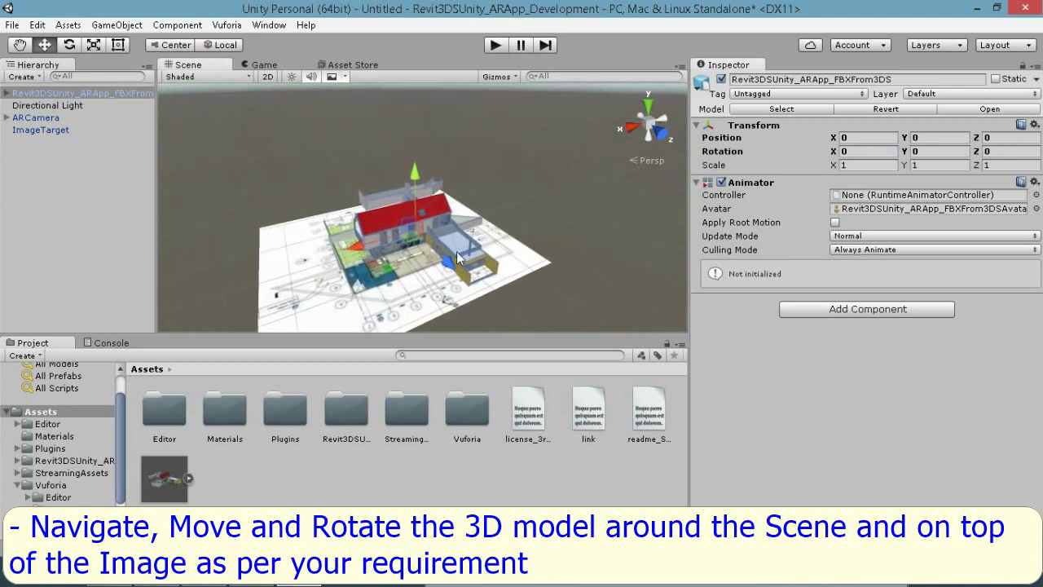
{"action": "scroll", "coordinate": [422, 306], "scroll_direction": "up", "scroll_amount": 1}
{"action": "scroll", "coordinate": [422, 307], "scroll_direction": "up", "scroll_amount": 1}
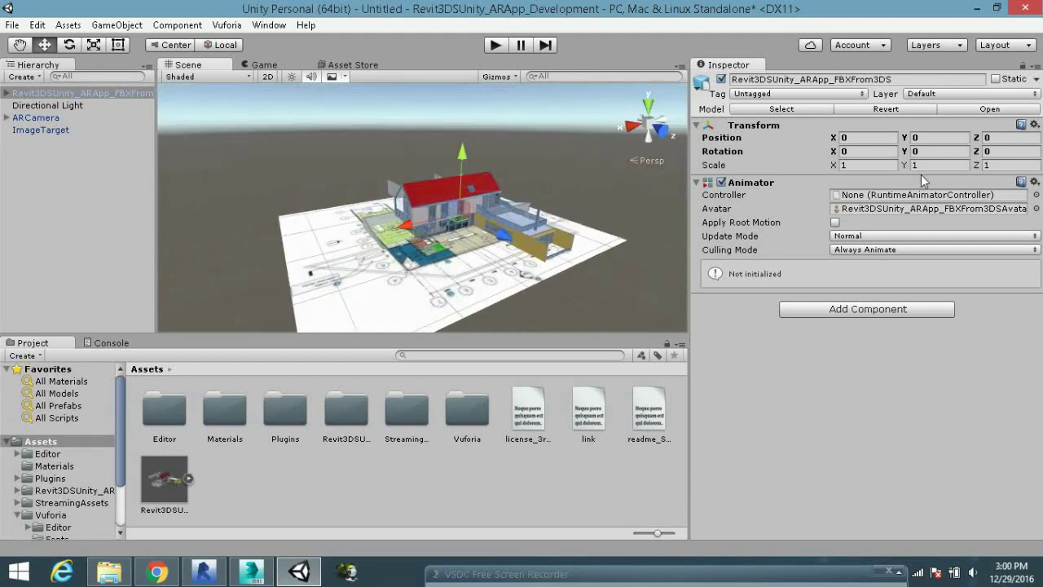
- Set the house model's Y rotation to 180, keeping X rotation at 0, then deselect it
{"action": "left_click", "coordinate": [870, 153]}
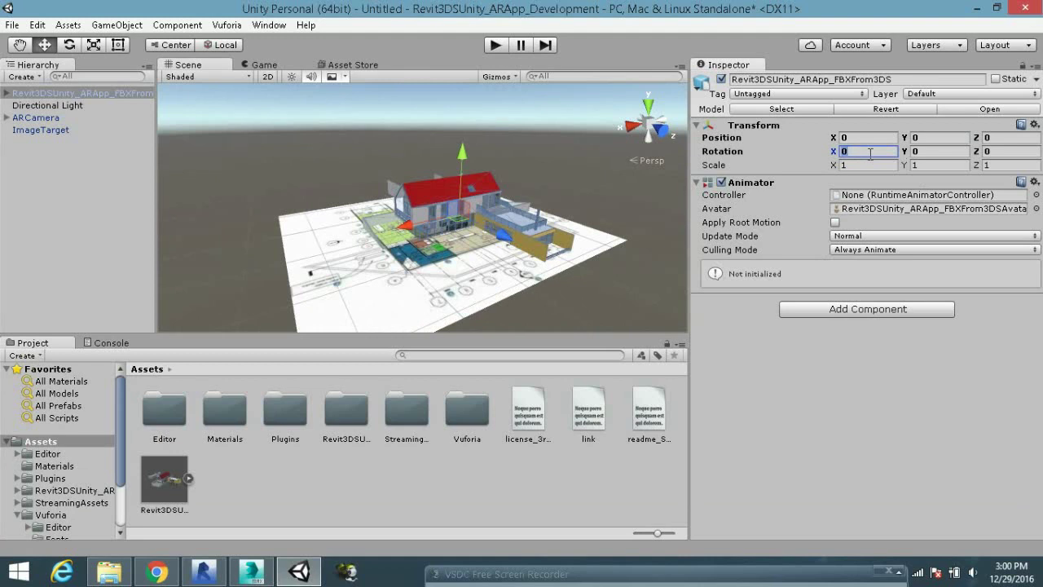
{"action": "type", "text": "90"}
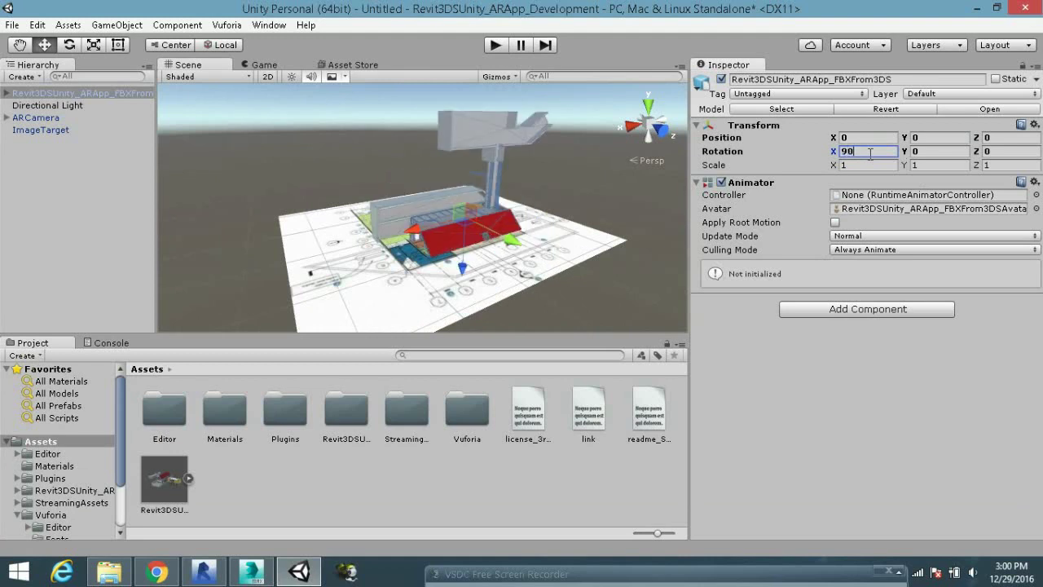
{"action": "key", "text": "BackSpace"}
{"action": "key", "text": "BackSpace"}
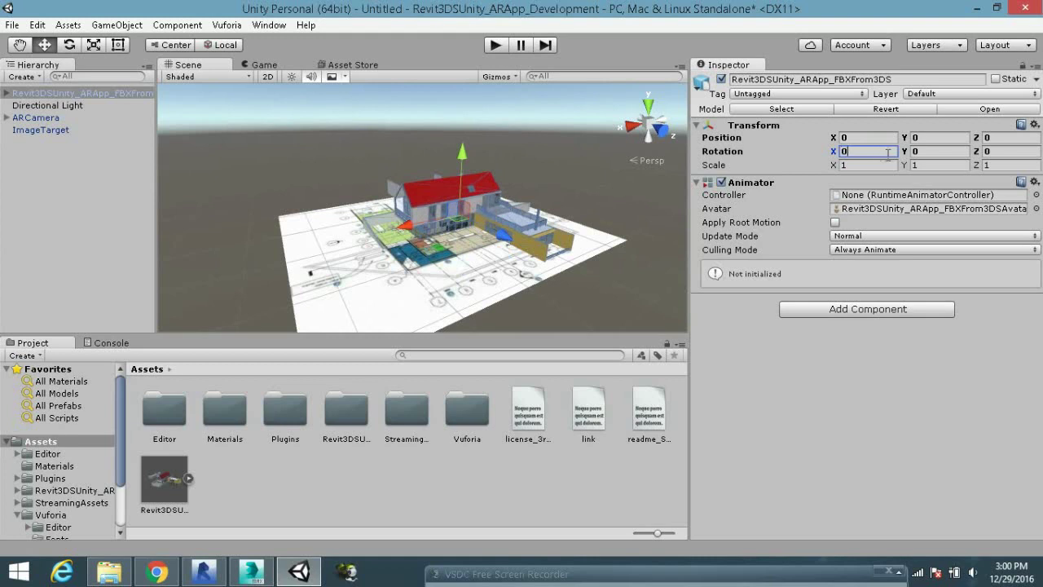
{"action": "left_click", "coordinate": [924, 153]}
{"action": "type", "text": "90"}
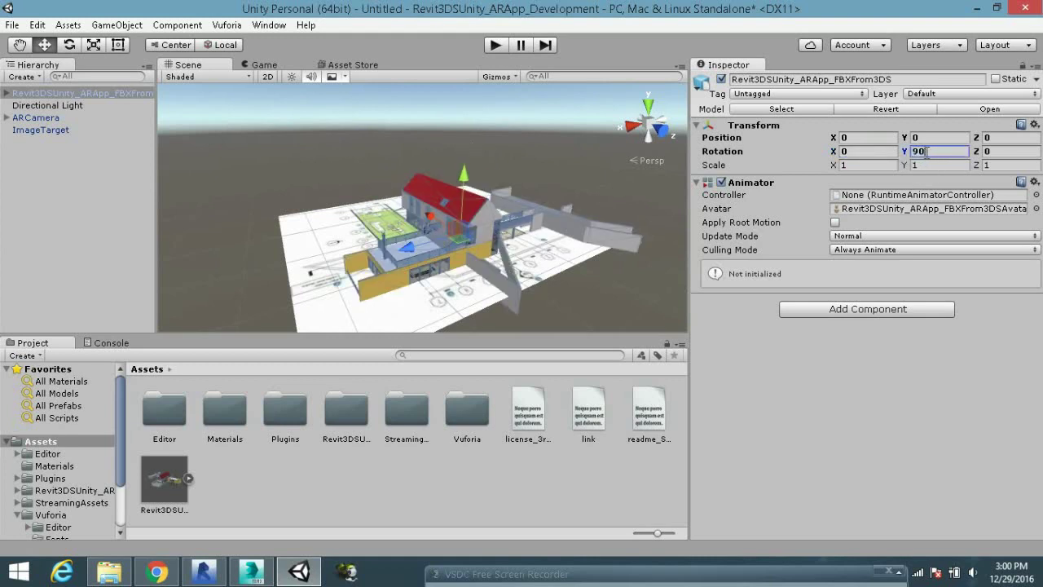
{"action": "key", "text": "BackSpace"}
{"action": "key", "text": "BackSpace"}
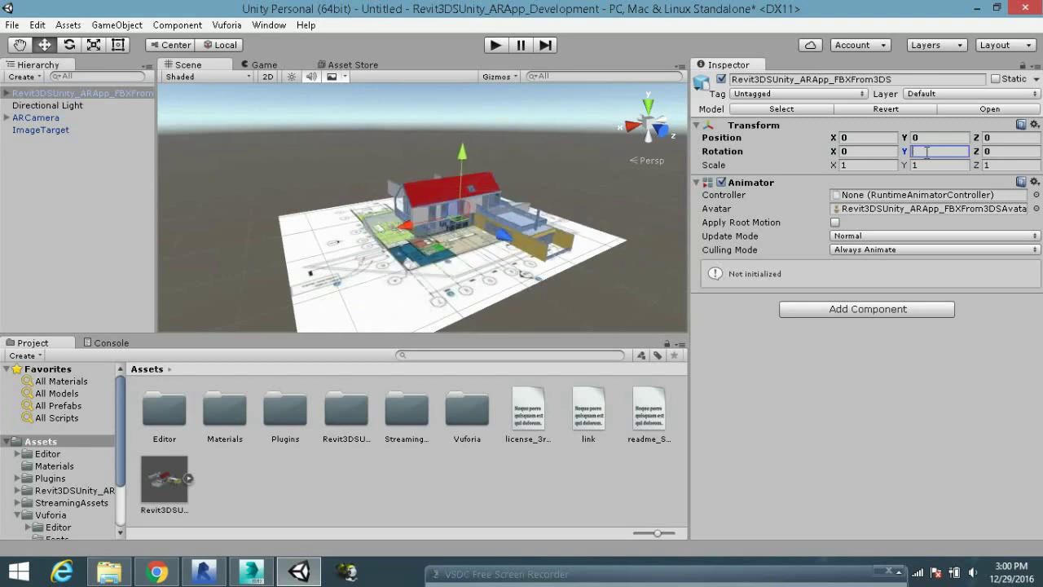
{"action": "type", "text": "180"}
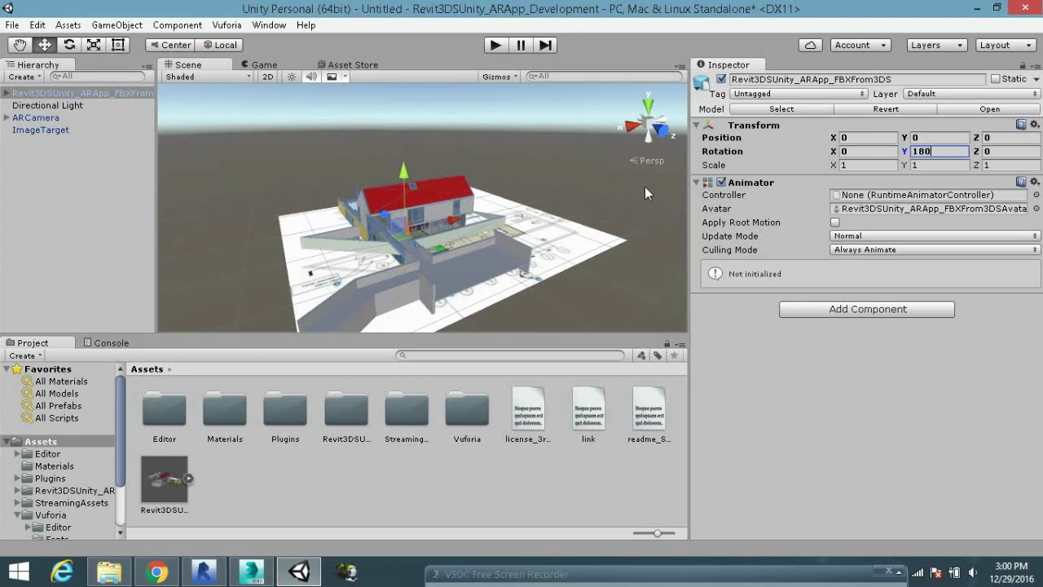
{"action": "left_click", "coordinate": [588, 194]}
{"action": "mouse_move", "coordinate": [287, 258]}
{"action": "left_mouse_down", "text": "alt"}
{"action": "mouse_move", "coordinate": [603, 269]}
{"action": "mouse_move", "coordinate": [507, 260]}
{"action": "mouse_move", "coordinate": [484, 224]}
{"action": "mouse_move", "coordinate": [430, 255]}
{"action": "left_mouse_up", "text": "alt"}
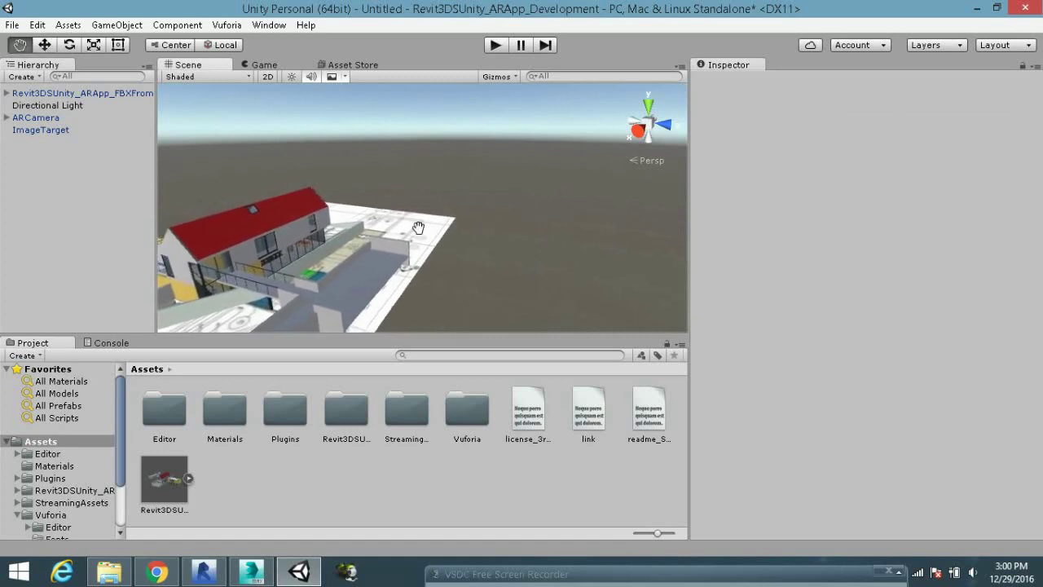
- Widen the Hierarchy and Scene view panels for a larger working area
{"action": "left_click_drag", "start_coordinate": [430, 255], "coordinate": [522, 259]}
{"action": "mouse_move", "coordinate": [157, 244]}
{"action": "left_mouse_down"}
{"action": "mouse_move", "coordinate": [497, 265]}
{"action": "mouse_move", "coordinate": [0, 271]}
{"action": "left_mouse_up"}
{"action": "left_click_drag", "start_coordinate": [689, 279], "coordinate": [831, 285]}
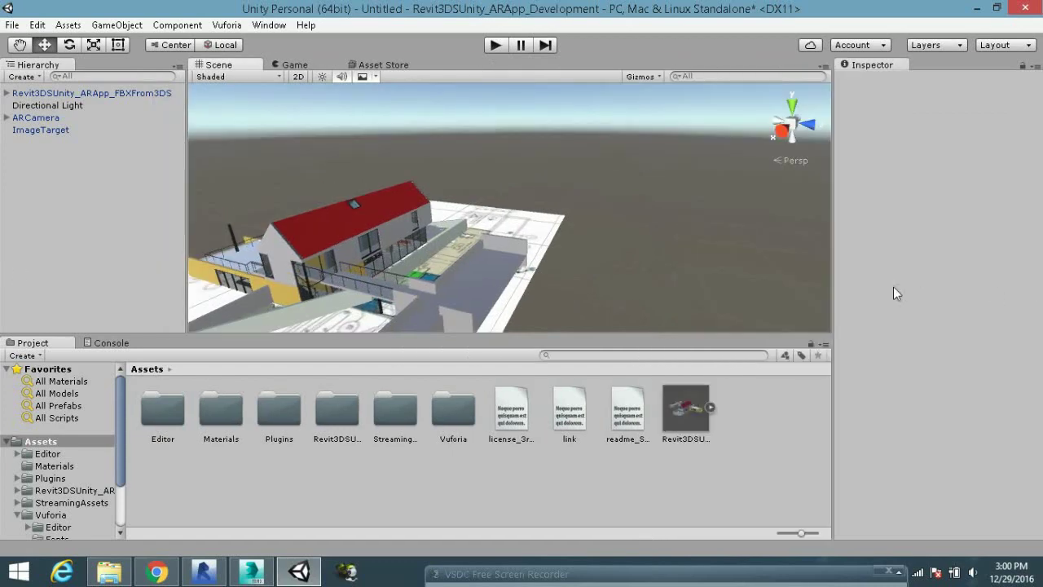
{"action": "left_click_drag", "start_coordinate": [474, 262], "coordinate": [347, 264], "text": "alt"}
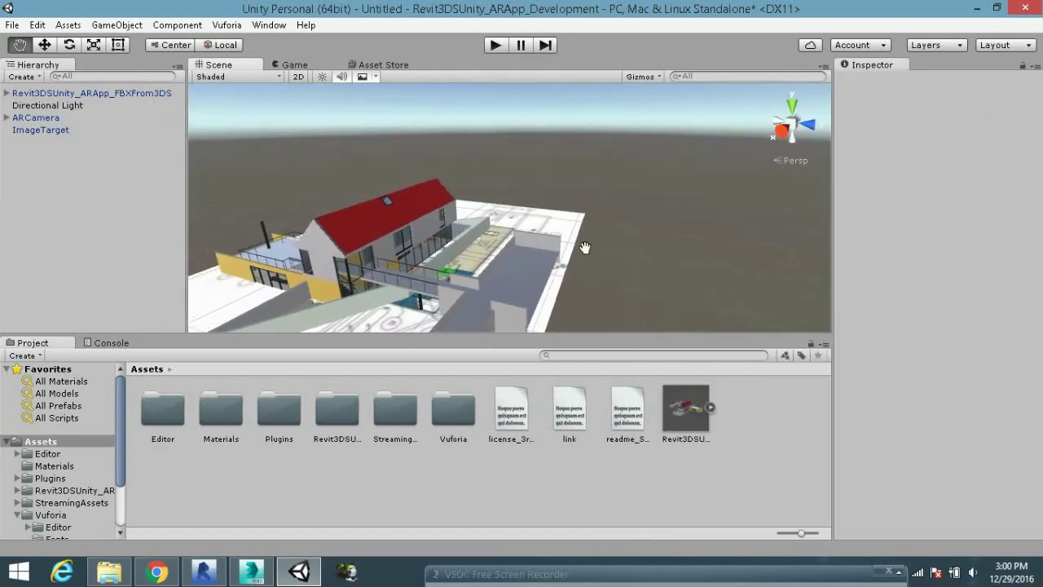
- Select and frame the house, slide it along X, and raise it to height 1.09
{"action": "left_click", "coordinate": [462, 205]}
{"action": "key", "text": "f"}
{"action": "left_click_drag", "start_coordinate": [479, 202], "coordinate": [441, 216]}
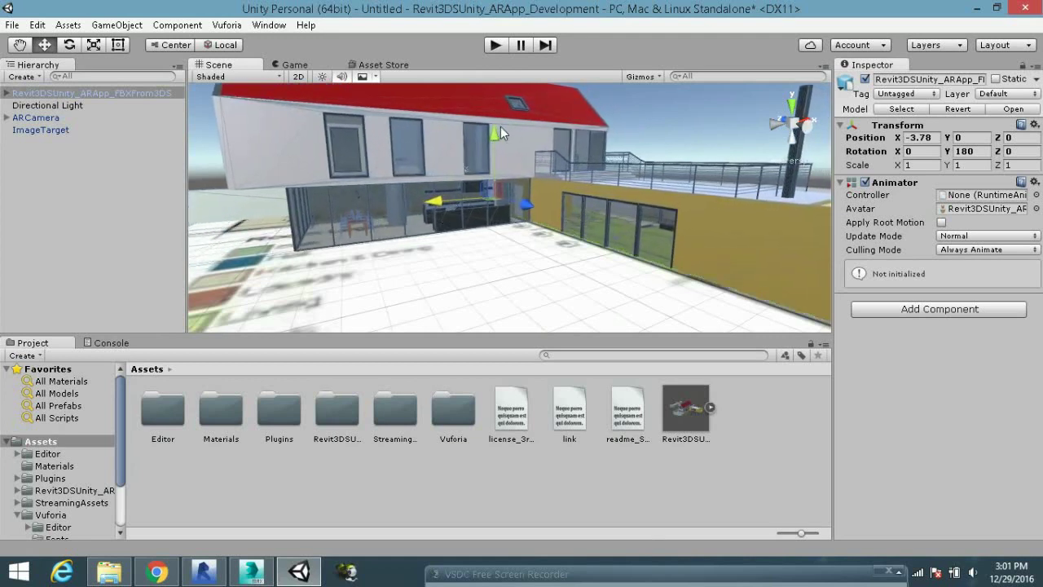
{"action": "mouse_move", "coordinate": [492, 139]}
{"action": "left_mouse_down"}
{"action": "mouse_move", "coordinate": [506, 101]}
{"action": "mouse_move", "coordinate": [503, 124]}
{"action": "left_mouse_up"}
{"action": "middle_click_drag", "start_coordinate": [442, 249], "coordinate": [385, 268]}
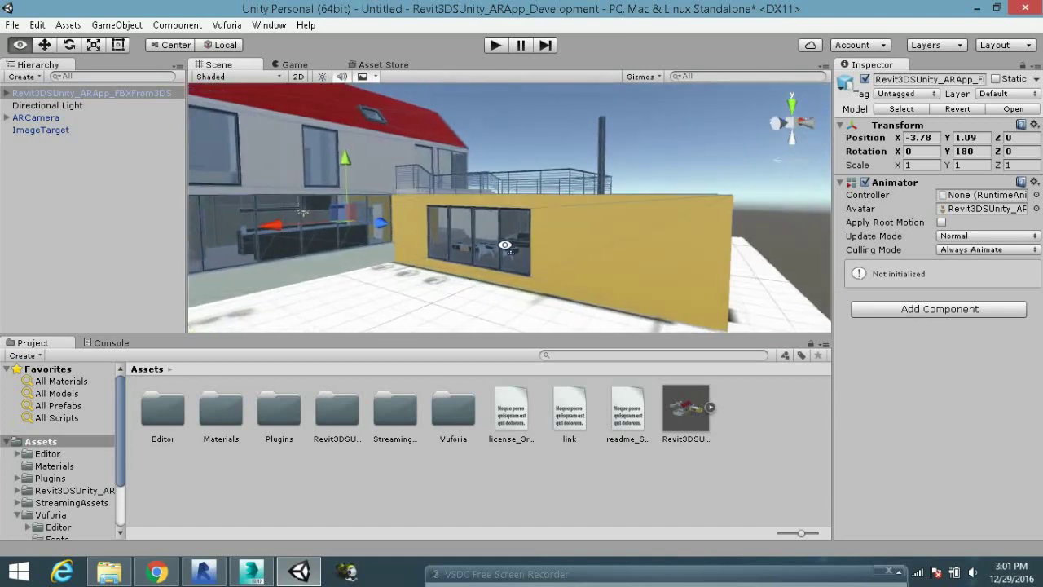
{"action": "scroll", "coordinate": [384, 268], "scroll_direction": "up", "scroll_amount": 10}
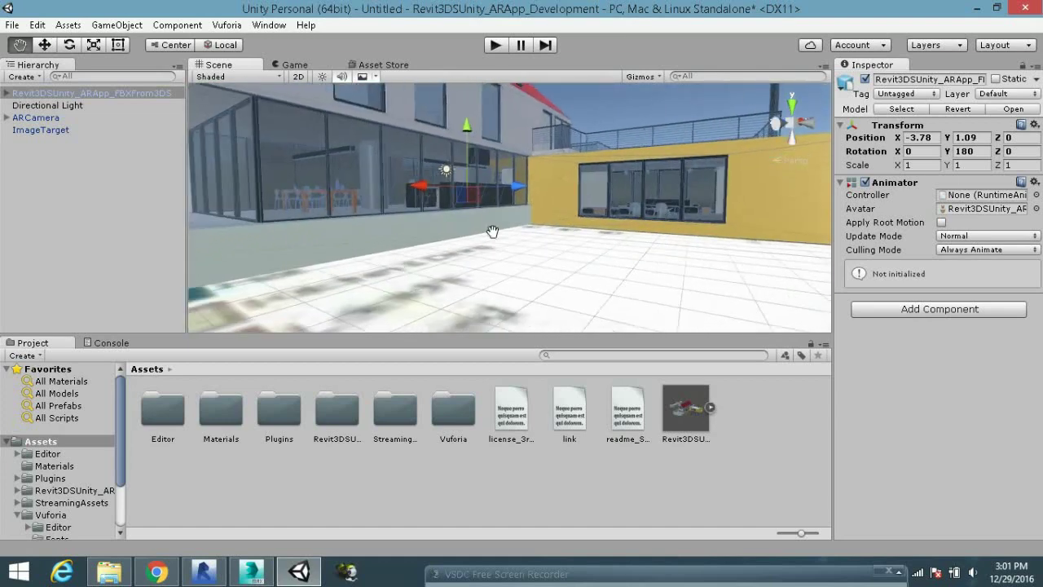
- Move the house along Z through 3.01 and 3.87, settling near 5.82 over the floor plan
{"action": "mouse_move", "coordinate": [390, 271]}
{"action": "left_mouse_down", "text": "alt"}
{"action": "mouse_move", "coordinate": [627, 244]}
{"action": "mouse_move", "coordinate": [611, 285]}
{"action": "left_mouse_up", "text": "alt"}
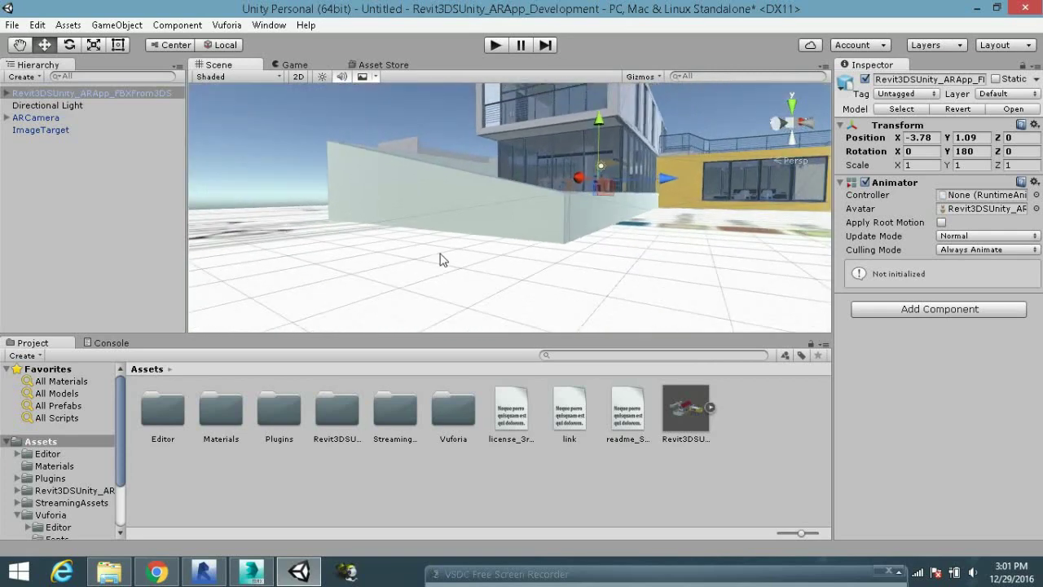
{"action": "left_click_drag", "start_coordinate": [443, 260], "coordinate": [559, 278], "text": "alt"}
{"action": "left_click_drag", "start_coordinate": [360, 228], "coordinate": [489, 244], "text": "alt"}
{"action": "mouse_move", "coordinate": [489, 245]}
{"action": "middle_mouse_down"}
{"action": "mouse_move", "coordinate": [581, 244]}
{"action": "mouse_move", "coordinate": [559, 245]}
{"action": "middle_mouse_up"}
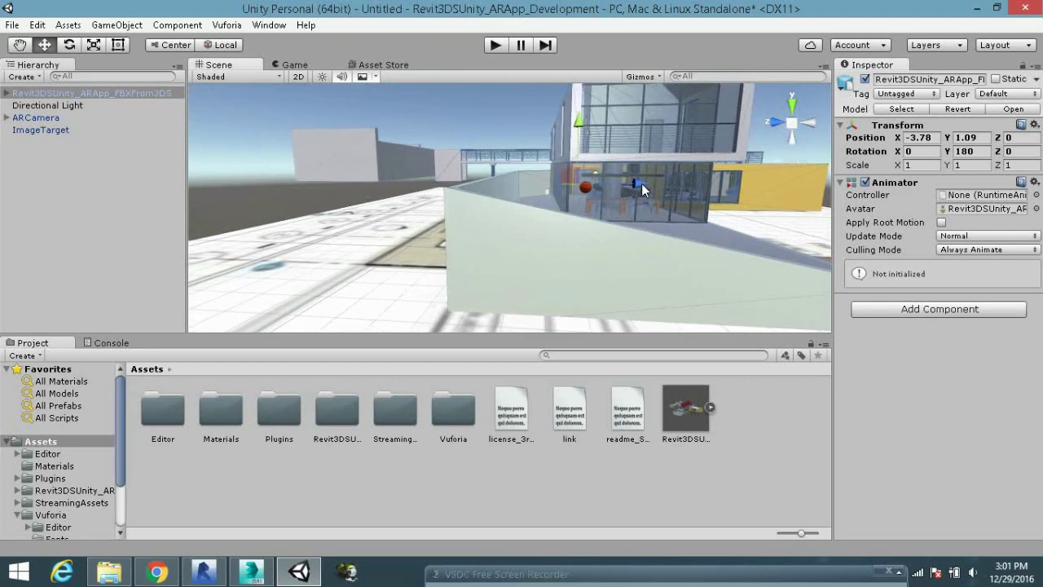
{"action": "mouse_move", "coordinate": [641, 189]}
{"action": "left_mouse_down", "text": "alt"}
{"action": "mouse_move", "coordinate": [431, 256]}
{"action": "mouse_move", "coordinate": [446, 256]}
{"action": "mouse_move", "coordinate": [443, 275]}
{"action": "mouse_move", "coordinate": [465, 260]}
{"action": "mouse_move", "coordinate": [543, 263]}
{"action": "left_mouse_up", "text": "alt"}
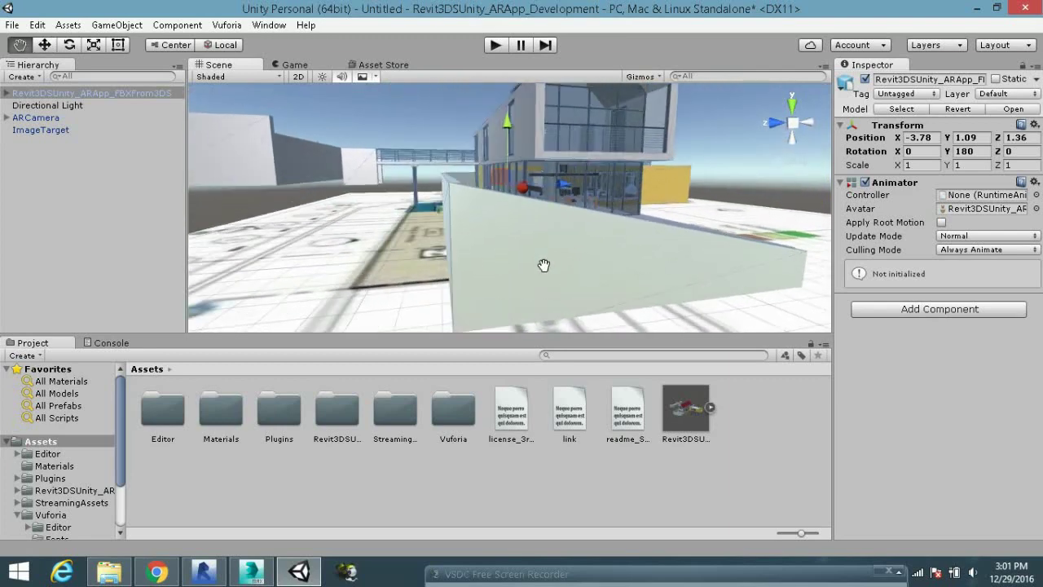
{"action": "left_click_drag", "start_coordinate": [569, 183], "coordinate": [549, 185]}
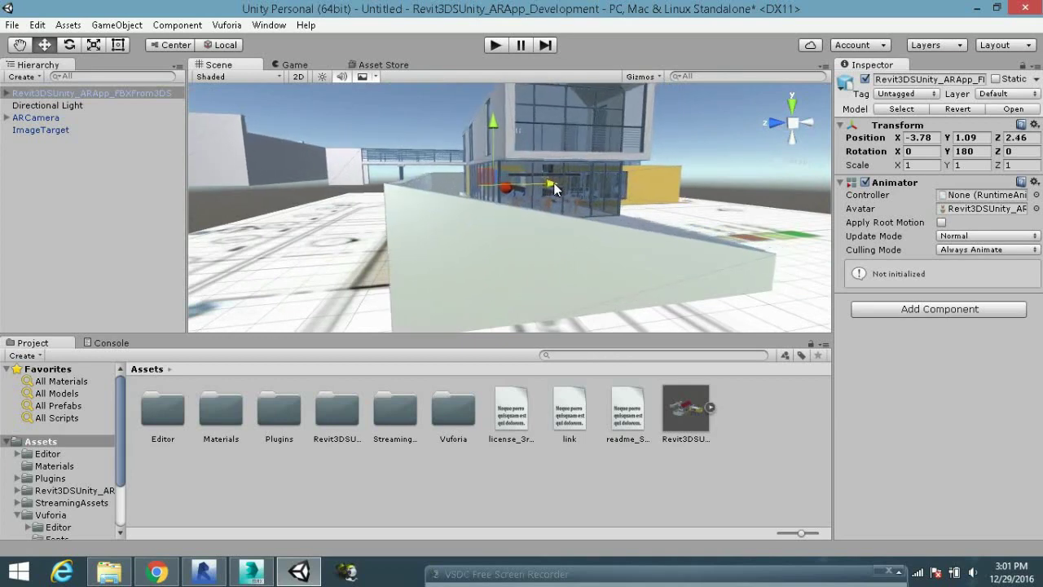
{"action": "mouse_move", "coordinate": [356, 277]}
{"action": "left_mouse_down", "text": "alt"}
{"action": "mouse_move", "coordinate": [408, 268]}
{"action": "mouse_move", "coordinate": [367, 263]}
{"action": "mouse_move", "coordinate": [489, 269]}
{"action": "left_mouse_up", "text": "alt"}
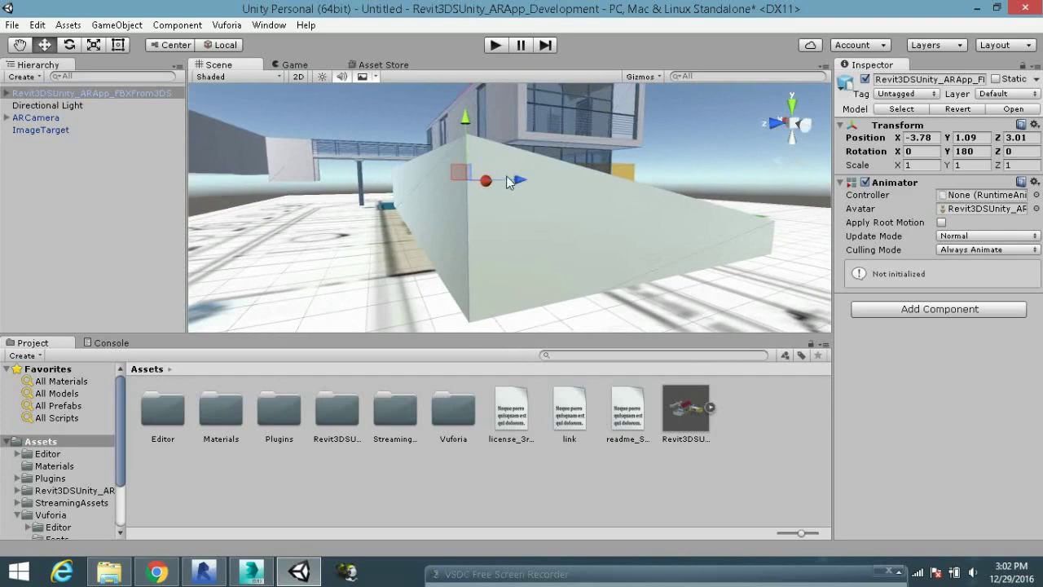
{"action": "mouse_move", "coordinate": [514, 179]}
{"action": "left_mouse_down"}
{"action": "mouse_move", "coordinate": [508, 186]}
{"action": "mouse_move", "coordinate": [654, 267]}
{"action": "left_mouse_up"}
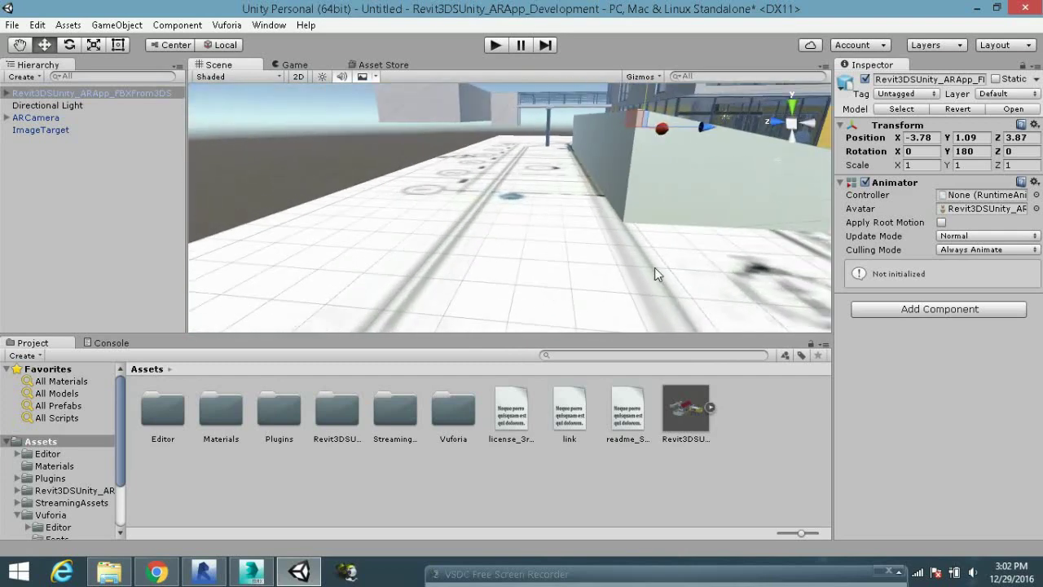
{"action": "left_click_drag", "start_coordinate": [654, 268], "coordinate": [595, 265], "text": "alt"}
{"action": "middle_click_drag", "start_coordinate": [595, 265], "coordinate": [515, 258]}
{"action": "mouse_move", "coordinate": [515, 258]}
{"action": "left_mouse_down", "text": "alt"}
{"action": "mouse_move", "coordinate": [601, 221]}
{"action": "mouse_move", "coordinate": [647, 217]}
{"action": "mouse_move", "coordinate": [530, 272]}
{"action": "mouse_move", "coordinate": [617, 246]}
{"action": "mouse_move", "coordinate": [496, 264]}
{"action": "mouse_move", "coordinate": [339, 262]}
{"action": "mouse_move", "coordinate": [578, 235]}
{"action": "mouse_move", "coordinate": [548, 232]}
{"action": "mouse_move", "coordinate": [469, 172]}
{"action": "mouse_move", "coordinate": [447, 143]}
{"action": "left_mouse_up", "text": "alt"}
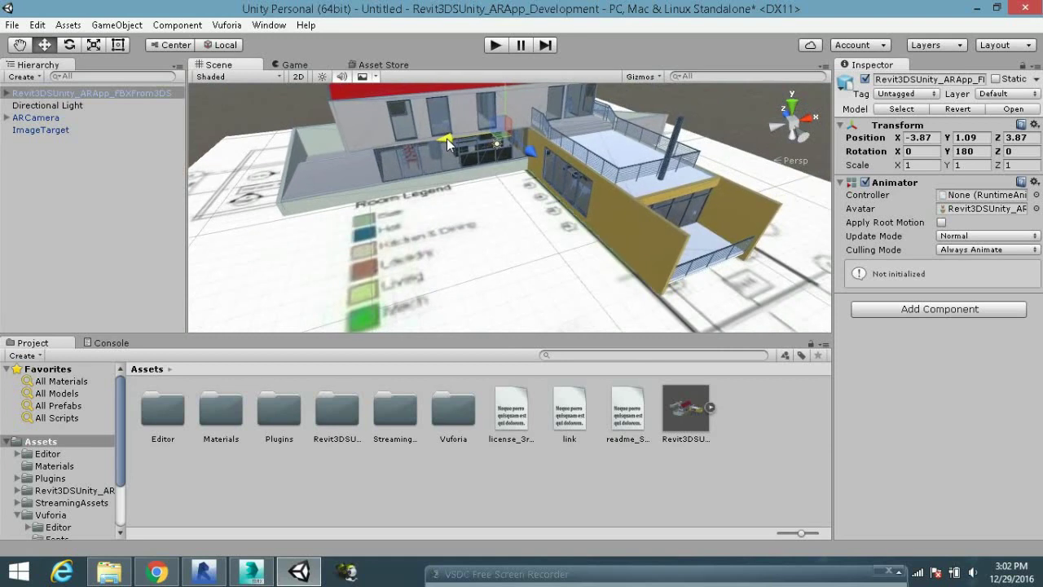
{"action": "left_click_drag", "start_coordinate": [454, 257], "coordinate": [491, 192], "text": "alt"}
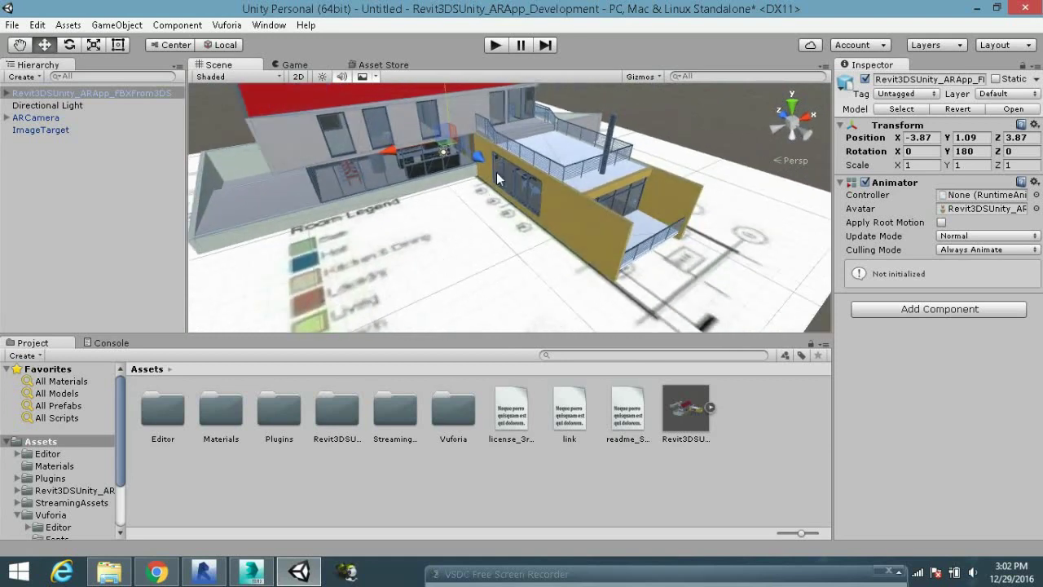
{"action": "left_click_drag", "start_coordinate": [478, 154], "coordinate": [470, 141]}
- Slide the house along X to -2.89 and review its alignment on the floor plan
{"action": "mouse_move", "coordinate": [381, 140]}
{"action": "left_mouse_down"}
{"action": "mouse_move", "coordinate": [410, 131]}
{"action": "mouse_move", "coordinate": [389, 136]}
{"action": "left_mouse_up"}
{"action": "mouse_move", "coordinate": [324, 243]}
{"action": "left_mouse_down", "text": "alt"}
{"action": "mouse_move", "coordinate": [395, 234]}
{"action": "mouse_move", "coordinate": [551, 246]}
{"action": "left_mouse_up", "text": "alt"}
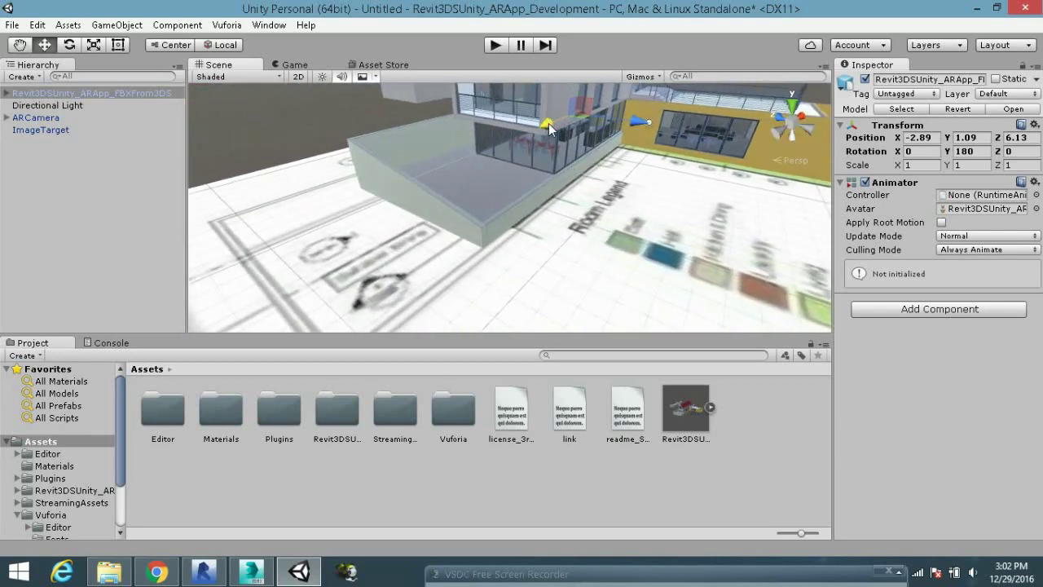
{"action": "scroll", "coordinate": [571, 183], "scroll_direction": "down", "scroll_amount": 2}
{"action": "scroll", "coordinate": [570, 183], "scroll_direction": "down", "scroll_amount": 3}
{"action": "scroll", "coordinate": [572, 186], "scroll_direction": "down", "scroll_amount": 2}
{"action": "mouse_move", "coordinate": [569, 179]}
{"action": "left_mouse_down", "text": "alt"}
{"action": "mouse_move", "coordinate": [584, 227]}
{"action": "mouse_move", "coordinate": [540, 205]}
{"action": "mouse_move", "coordinate": [590, 164]}
{"action": "mouse_move", "coordinate": [507, 280]}
{"action": "mouse_move", "coordinate": [508, 254]}
{"action": "mouse_move", "coordinate": [546, 243]}
{"action": "mouse_move", "coordinate": [499, 236]}
{"action": "mouse_move", "coordinate": [514, 257]}
{"action": "mouse_move", "coordinate": [489, 269]}
{"action": "left_mouse_up", "text": "alt"}
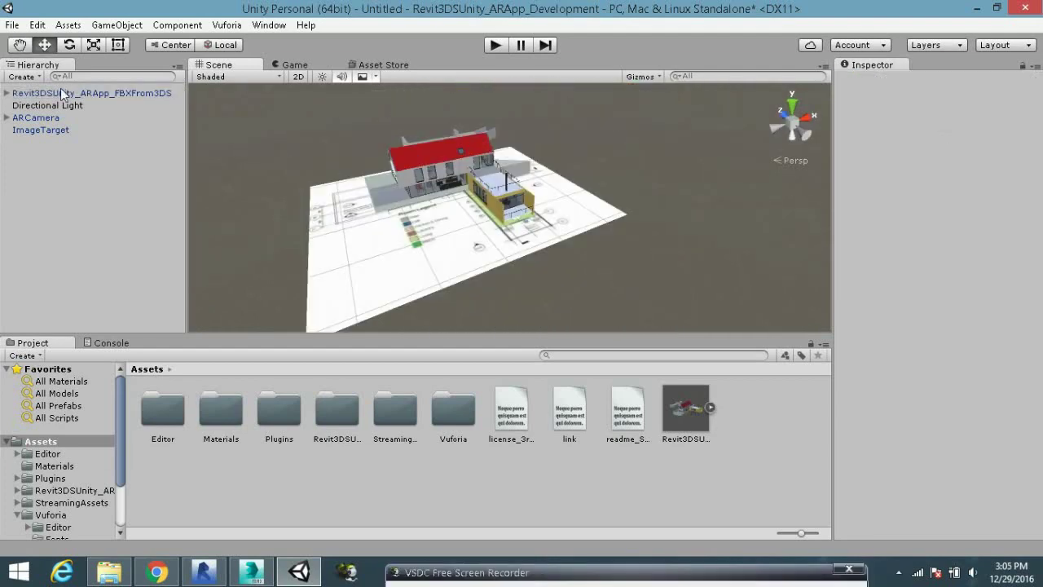
{"action": "left_click", "coordinate": [33, 94]}
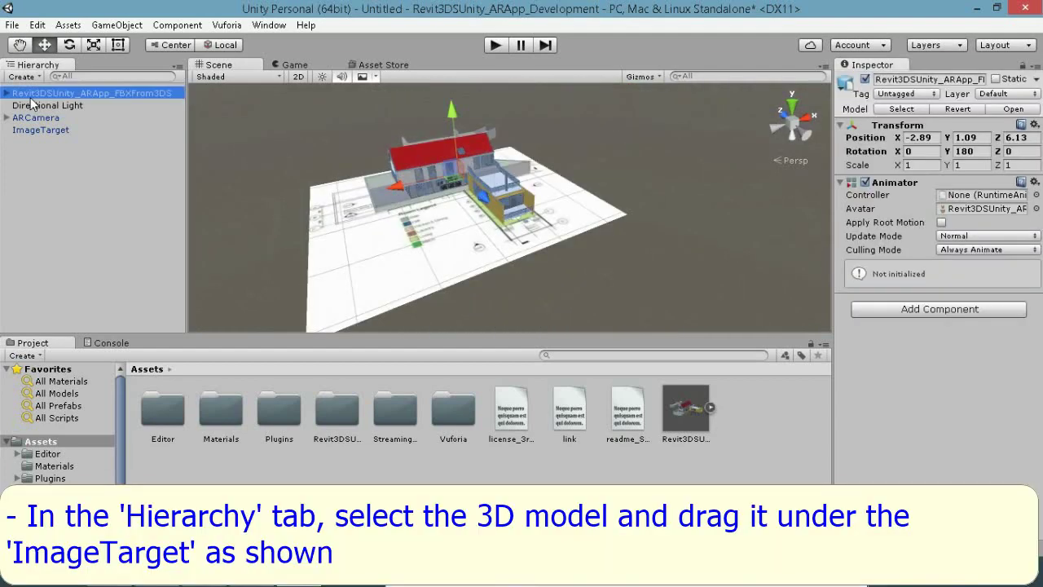
- Parent Revit3DSUnity_ARApp_FBXFrom3DS under ImageTarget and confirm it in the expanded Hierarchy
{"action": "left_click_drag", "start_coordinate": [35, 97], "coordinate": [48, 130]}
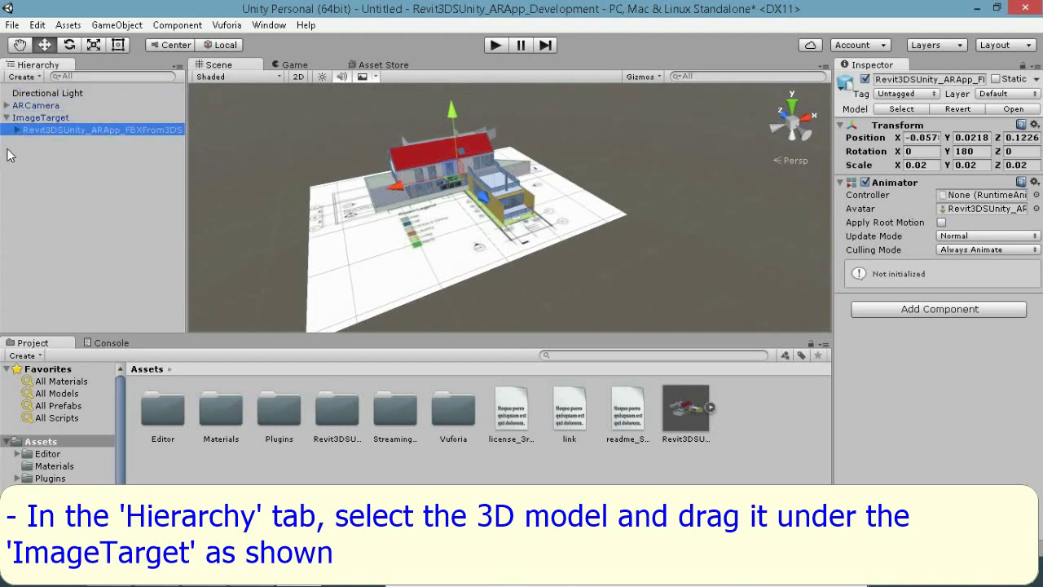
{"action": "left_click", "coordinate": [7, 118]}
{"action": "left_click", "coordinate": [7, 118]}
{"action": "left_click", "coordinate": [17, 130]}
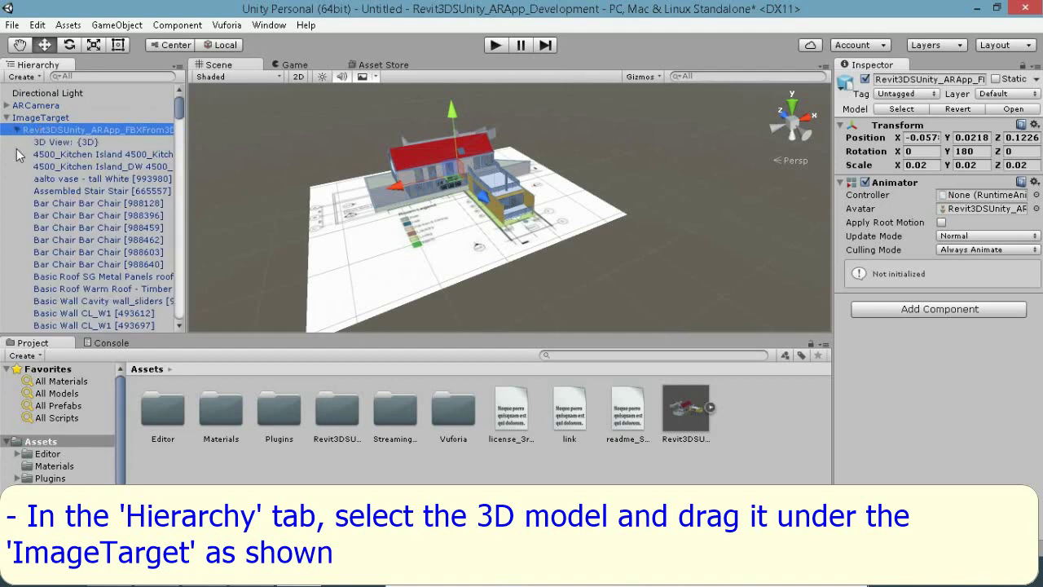
{"action": "left_click", "coordinate": [17, 130]}
{"action": "left_click", "coordinate": [37, 118]}
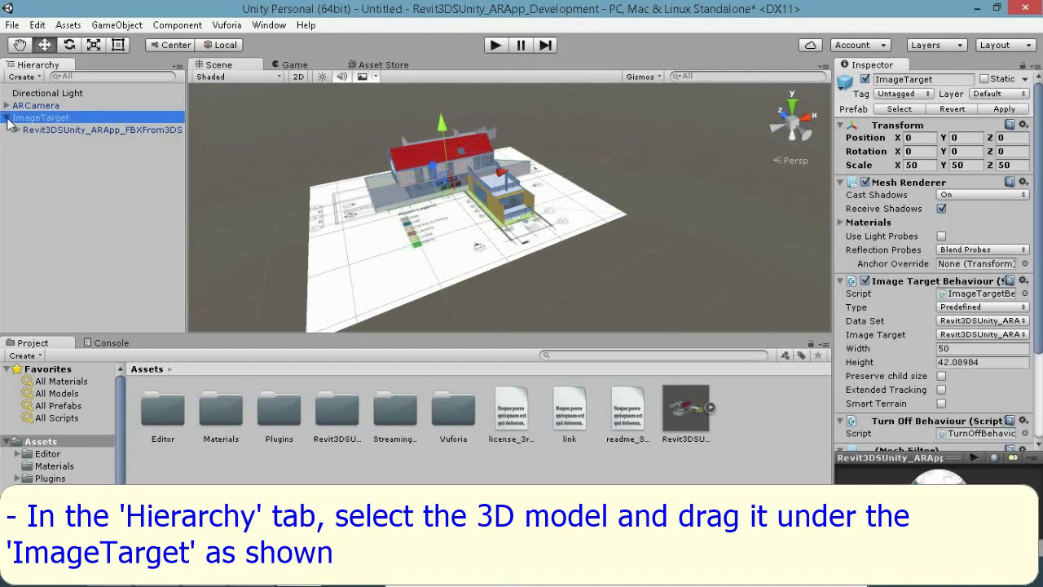
{"action": "left_click", "coordinate": [7, 119]}
{"action": "left_click", "coordinate": [43, 160]}
{"action": "left_click", "coordinate": [36, 118]}
{"action": "left_click", "coordinate": [8, 118]}
{"action": "left_click", "coordinate": [12, 26]}
- Save the scene in Assets with the file name Revit3DSUnity_ARApp
{"action": "key", "text": "ctrl+s"}
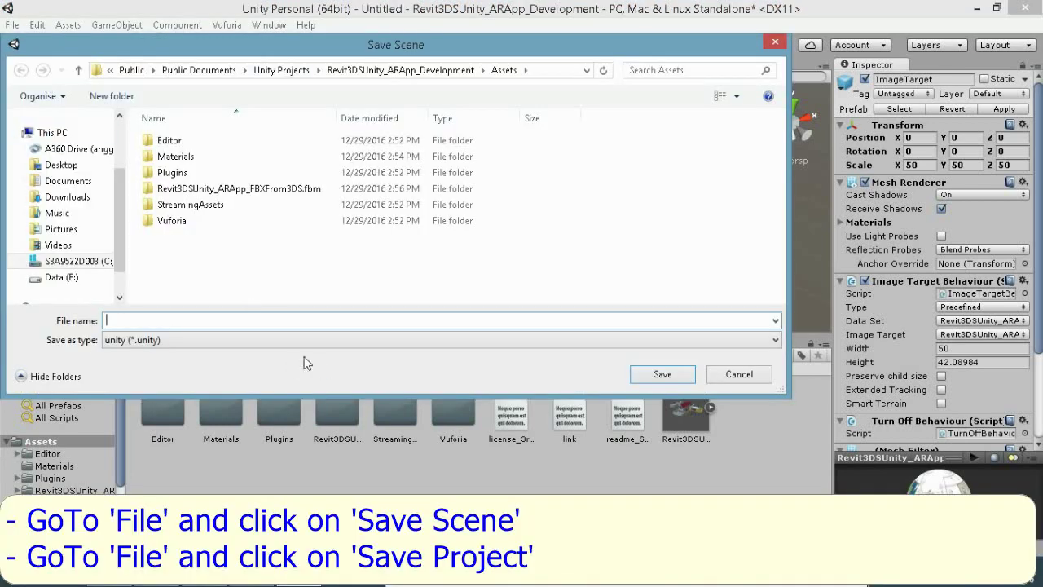
{"action": "type", "text": "Re"}
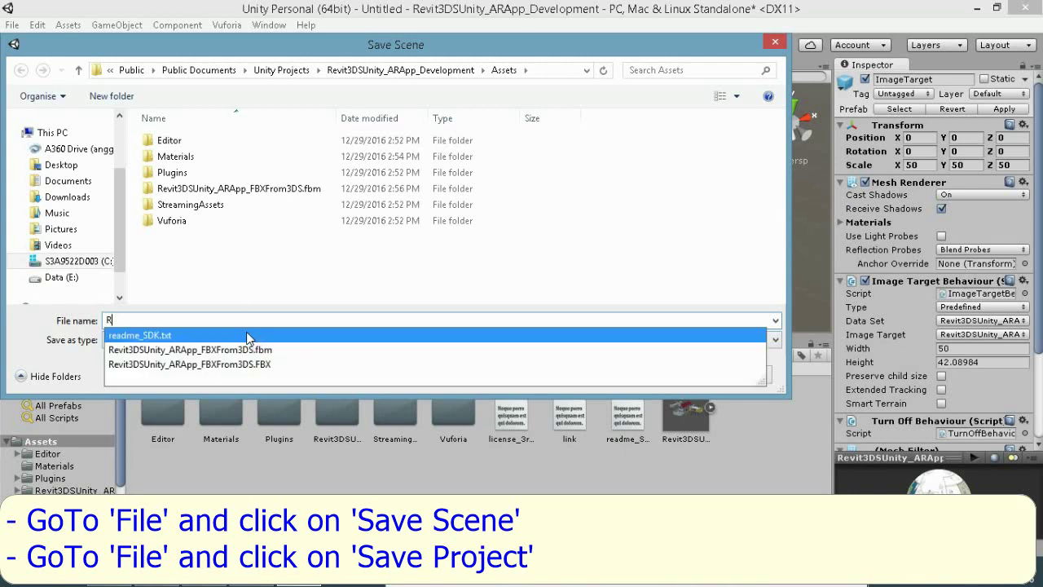
{"action": "type", "text": "vit"}
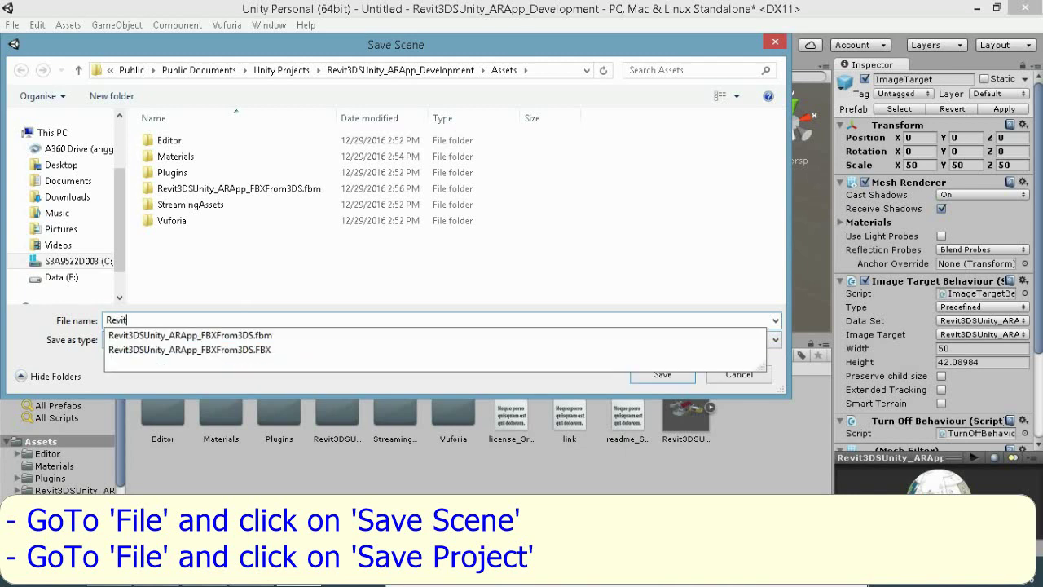
{"action": "type", "text": "3DSUnity_ARApp"}
{"action": "left_click", "coordinate": [571, 396]}
{"action": "left_click", "coordinate": [662, 374]}
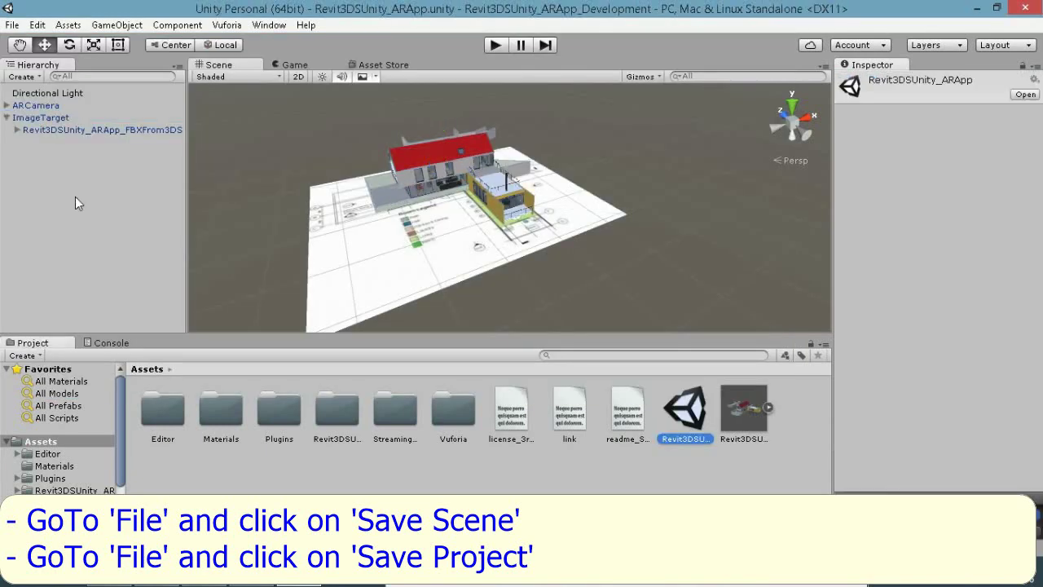
{"action": "left_click", "coordinate": [12, 24]}
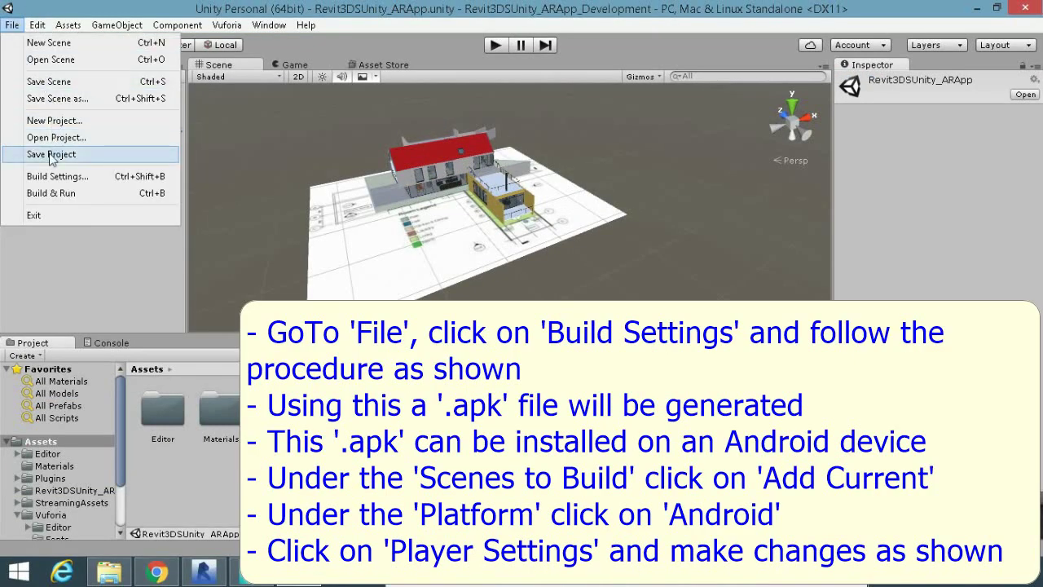
- Add Revit3DSUnity_ARApp.unity to the build scenes, select Android, and show Player Settings
{"action": "left_click", "coordinate": [51, 177]}
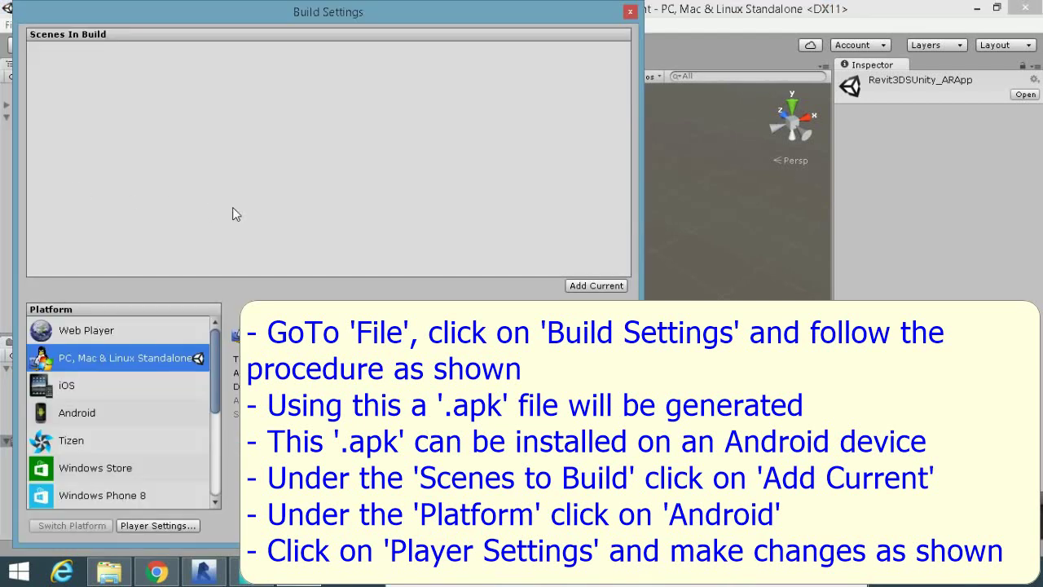
{"action": "left_click", "coordinate": [590, 286]}
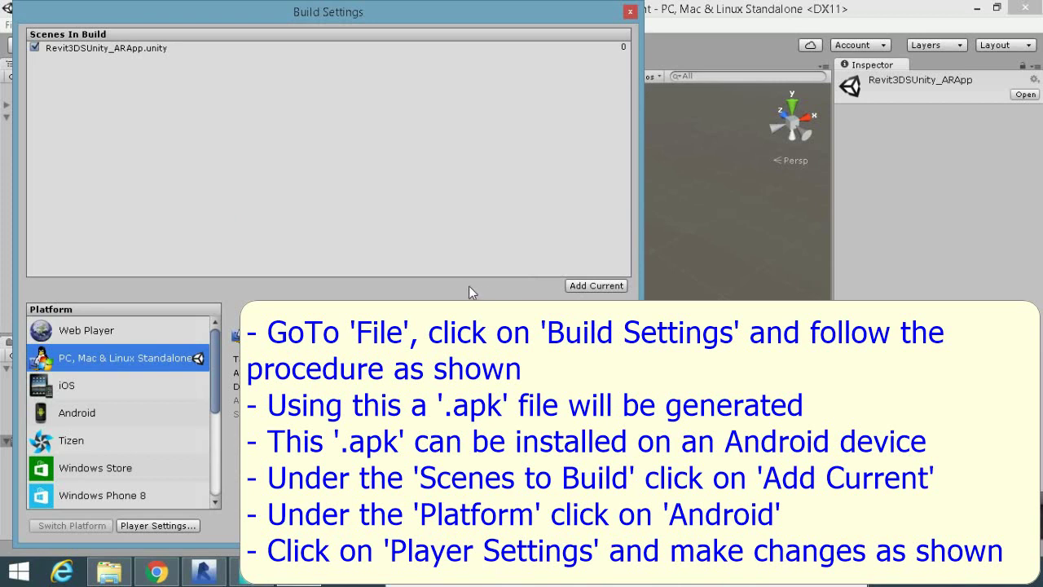
{"action": "left_click", "coordinate": [102, 413]}
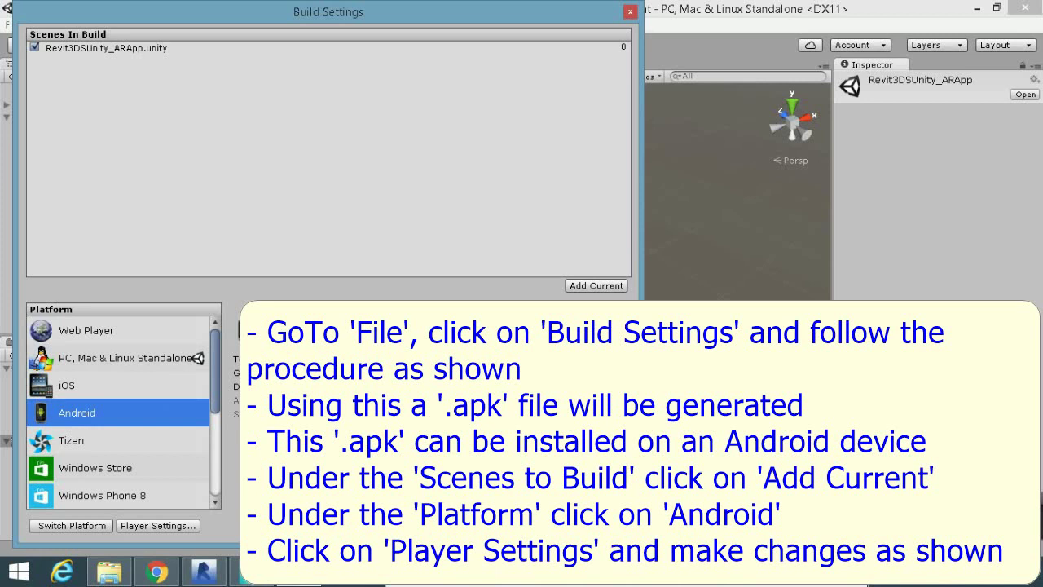
{"action": "left_click", "coordinate": [155, 525]}
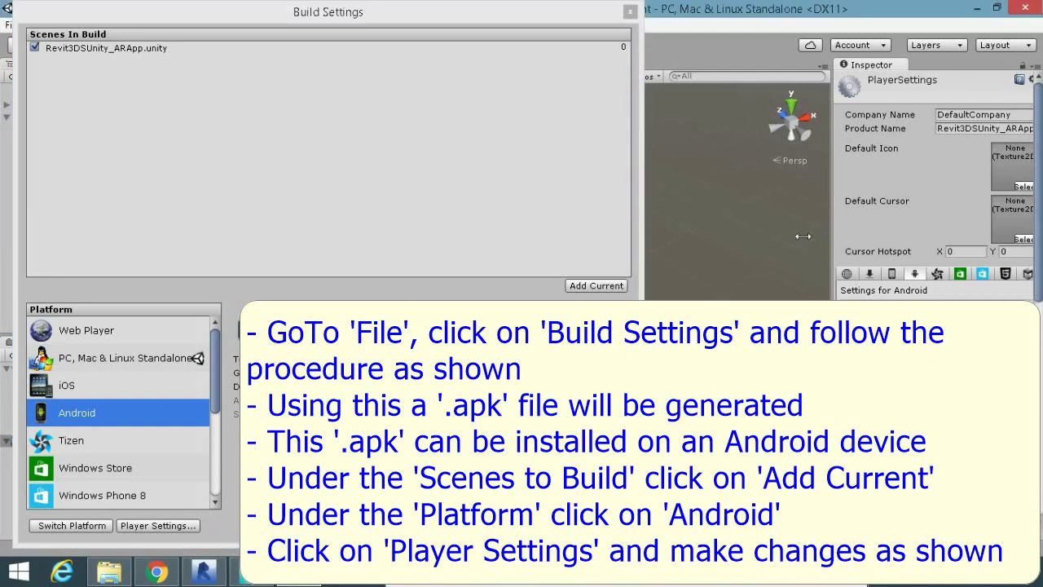
- Enter MyCompanyName as the Company Name in the Android Player Settings
{"action": "left_click_drag", "start_coordinate": [832, 243], "coordinate": [694, 248]}
{"action": "left_click", "coordinate": [871, 118]}
{"action": "type", "text": "MyCompanyName"}
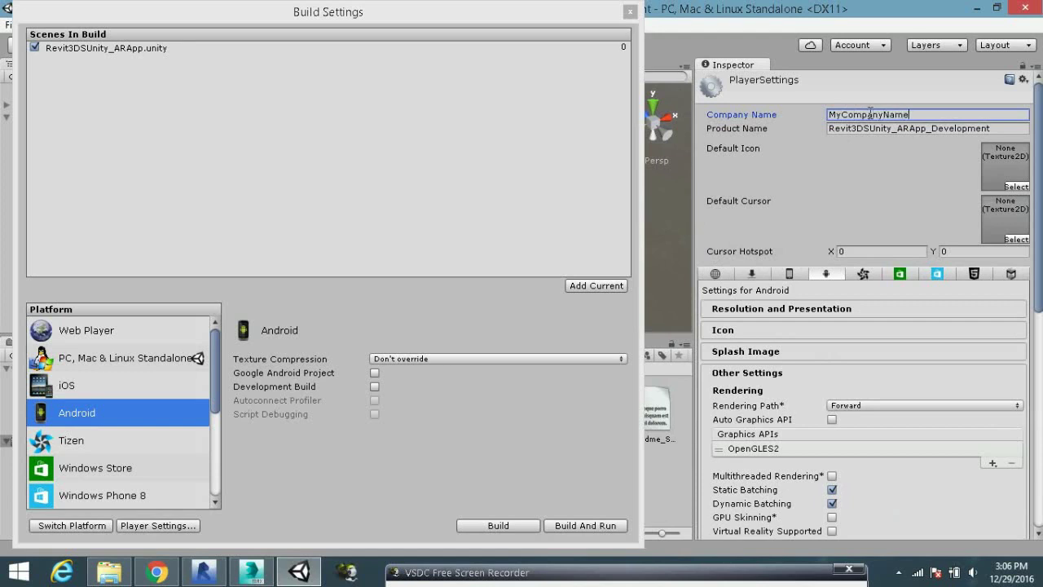
{"action": "left_click", "coordinate": [894, 131]}
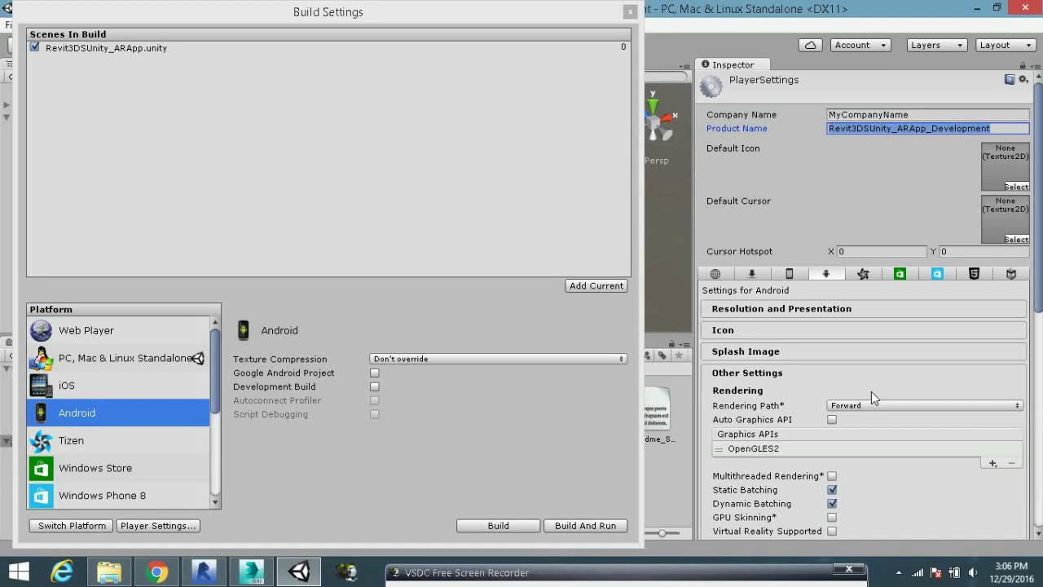
{"action": "scroll", "coordinate": [791, 389], "scroll_direction": "down", "scroll_amount": 5}
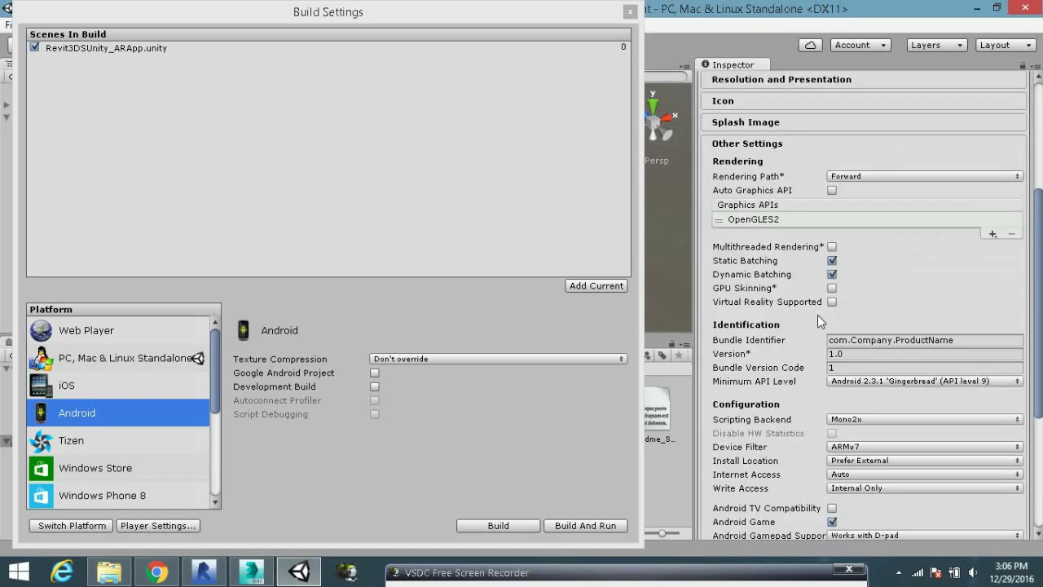
{"action": "left_click", "coordinate": [756, 145]}
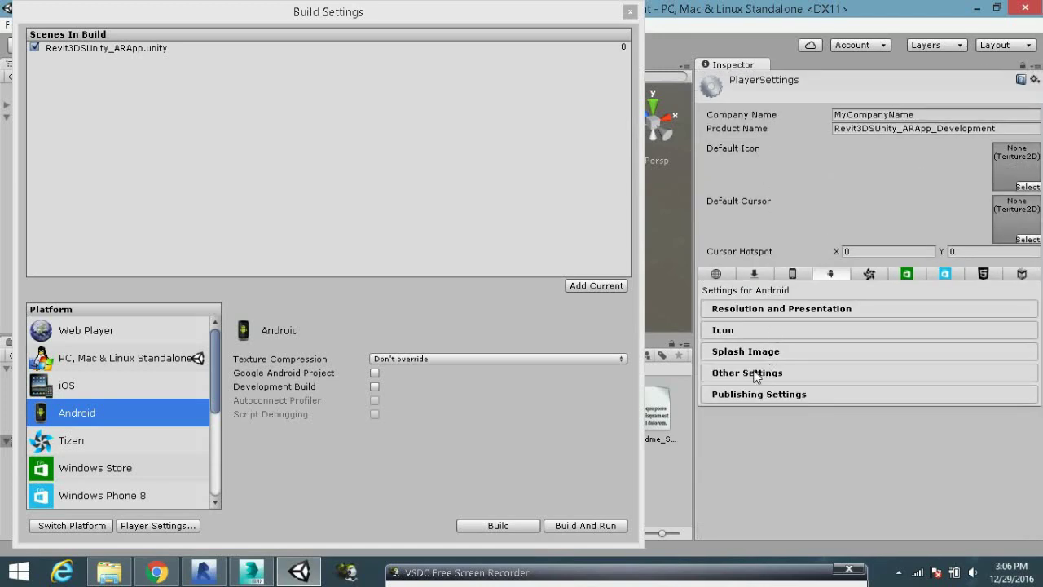
- Under Other Settings, set the bundle identifier to com.MyCompanyName.Revit3DSUnity_ARApp
{"action": "left_click", "coordinate": [755, 373]}
{"action": "scroll", "coordinate": [791, 358], "scroll_direction": "down", "scroll_amount": 5}
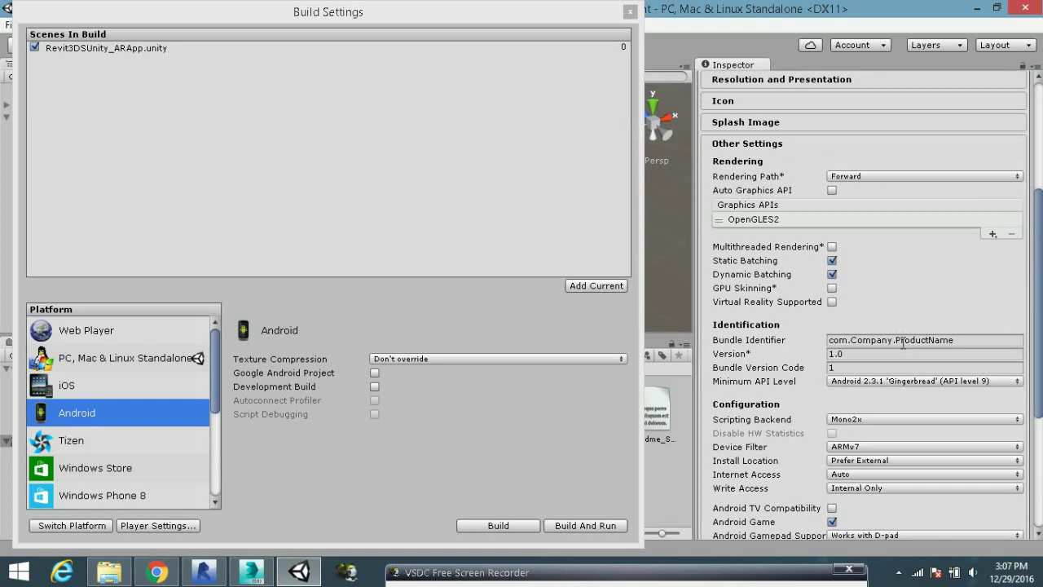
{"action": "double_click", "coordinate": [867, 338]}
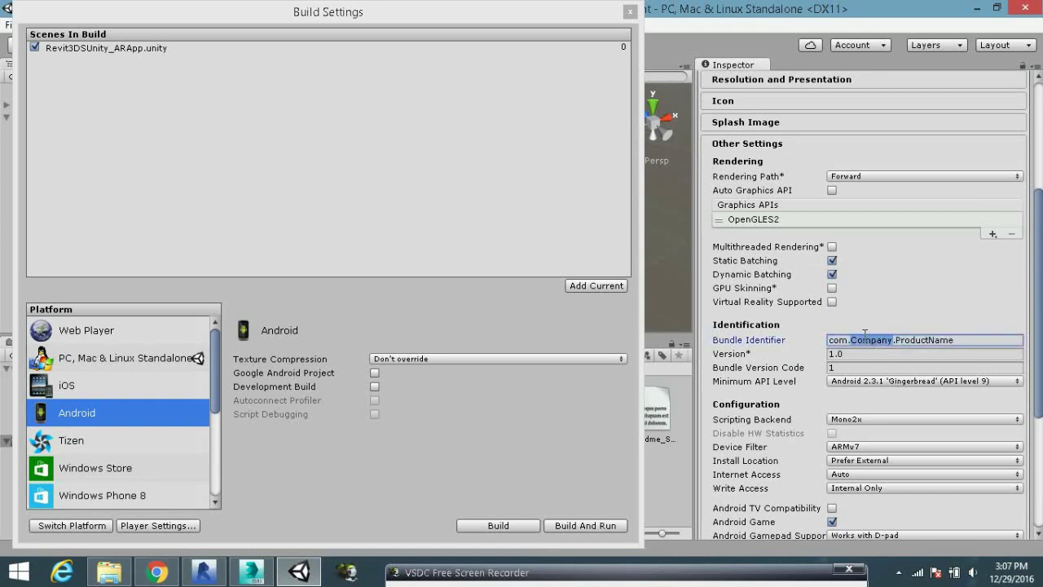
{"action": "type", "text": "MyCompanyName"}
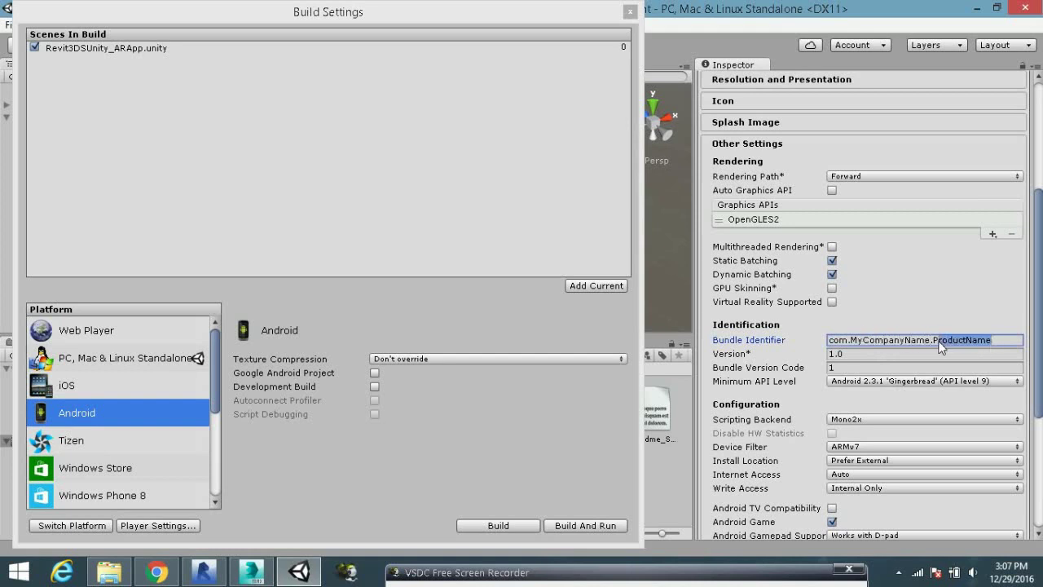
{"action": "type", "text": "Fe"}
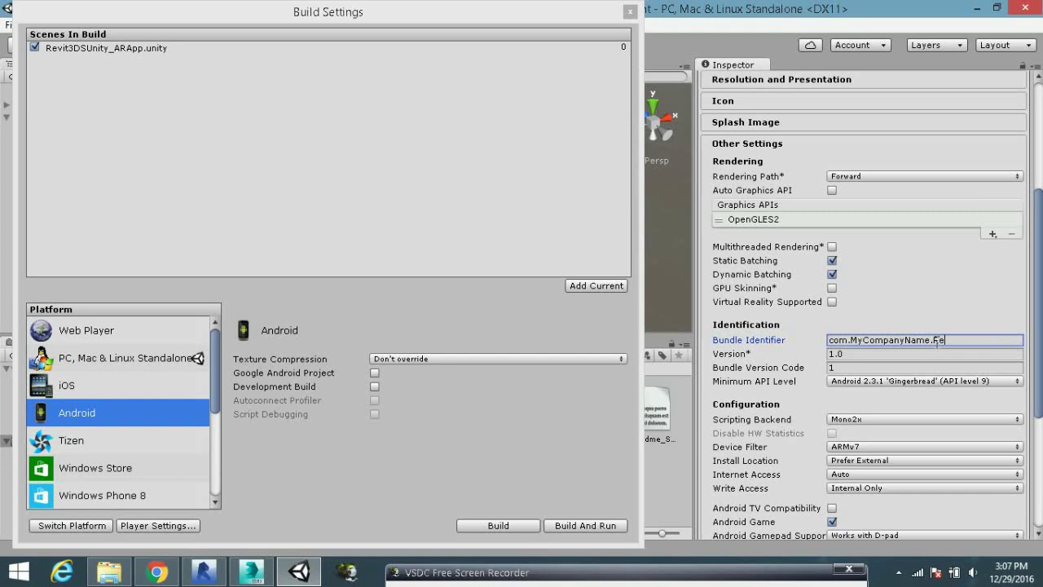
{"action": "type", "text": "vit3DSUnity_ARApp"}
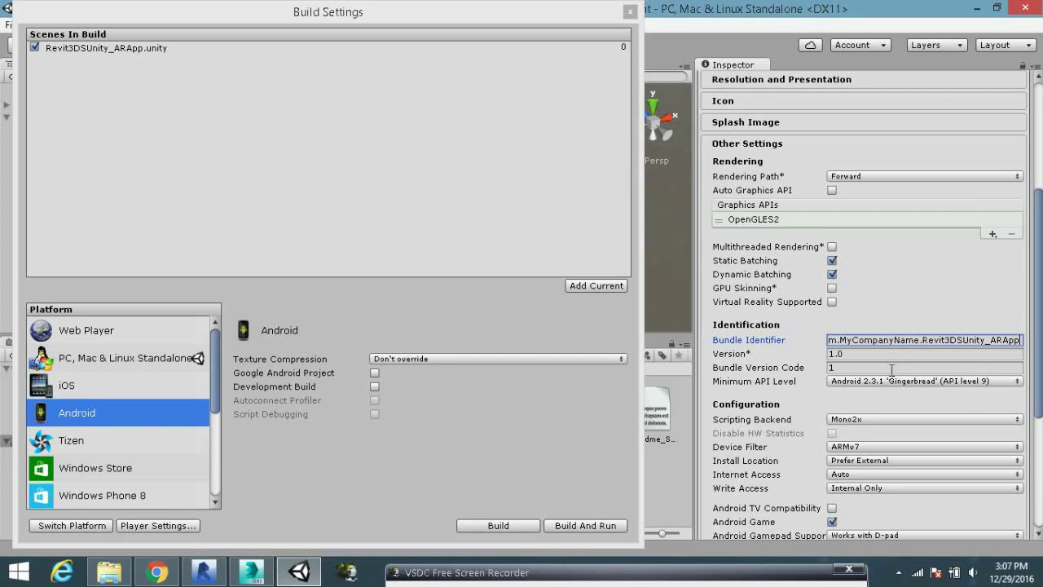
{"action": "key", "text": "Return"}
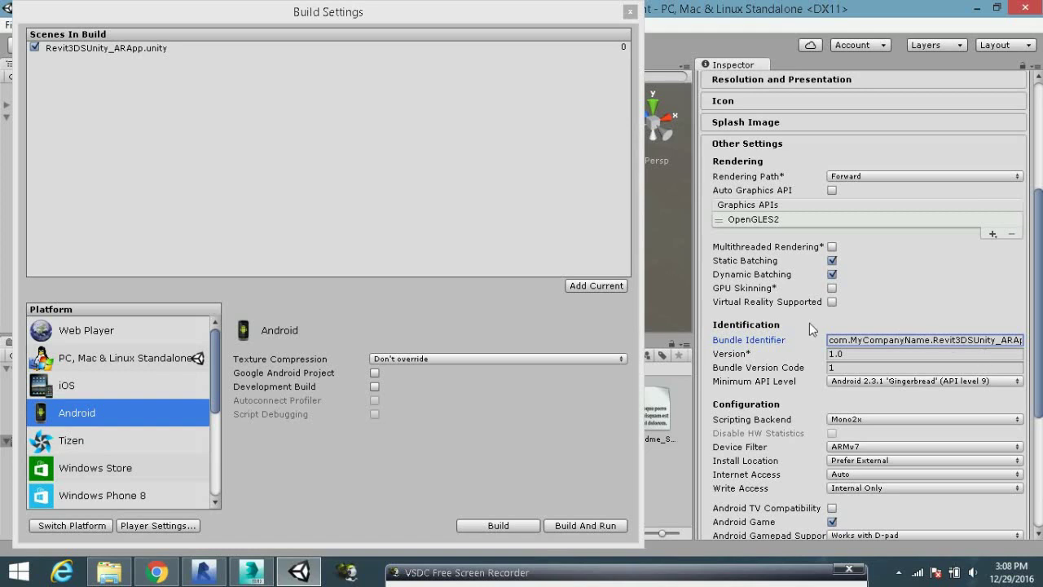
{"action": "left_click", "coordinate": [499, 526]}
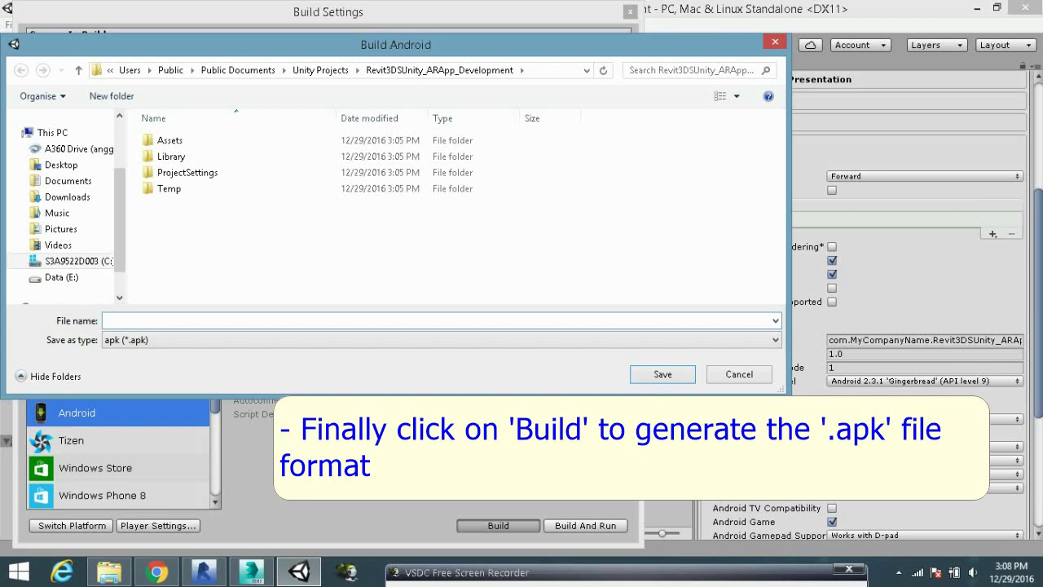
- Build the Android app to the Desktop as Revit3DSUnity_ARApp.apk
{"action": "left_click", "coordinate": [57, 164]}
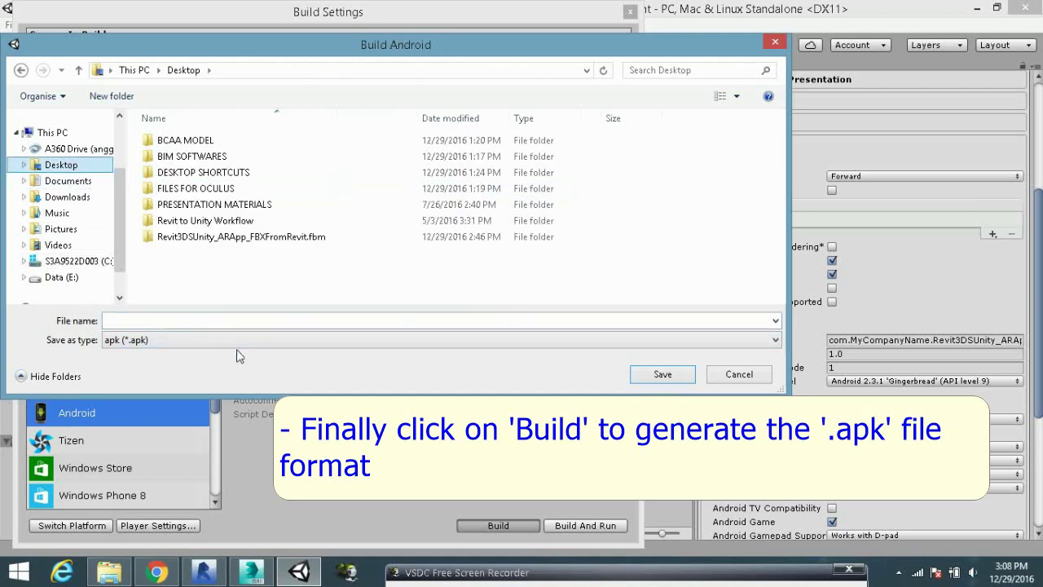
{"action": "left_click", "coordinate": [150, 320]}
{"action": "type", "text": "Revi"}
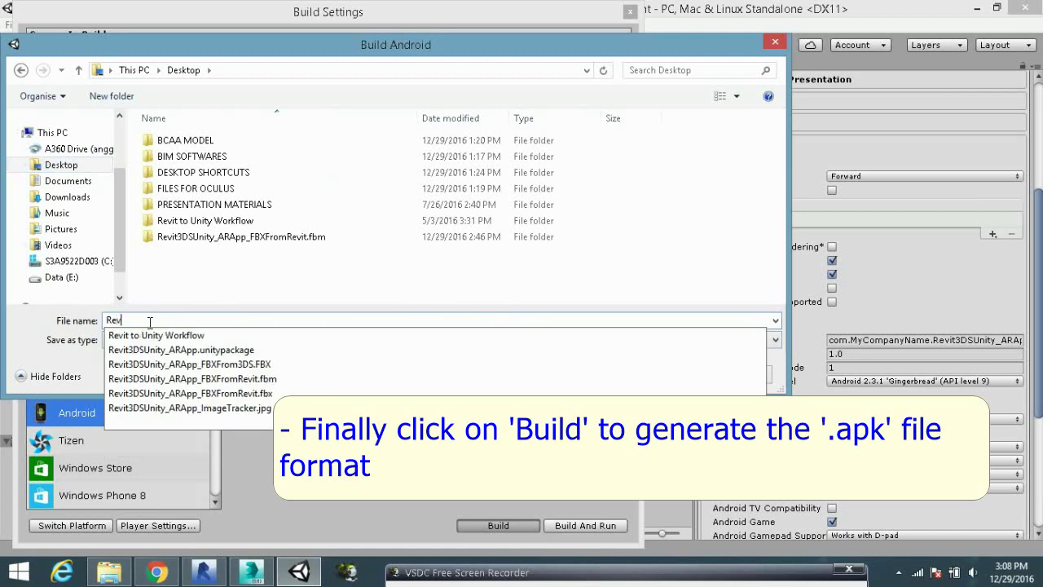
{"action": "type", "text": "t3DSUnity_ARApp"}
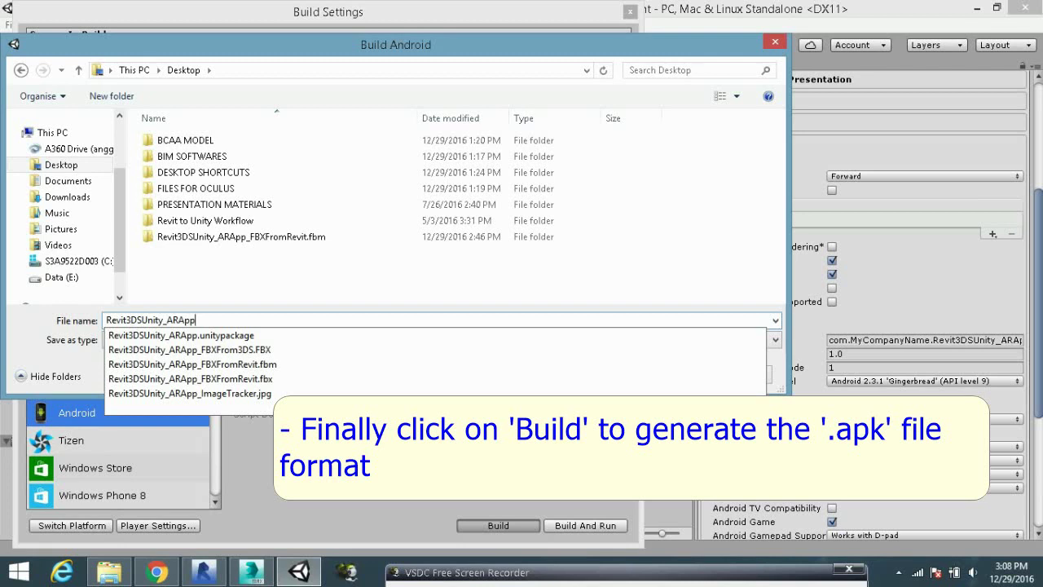
{"action": "left_click", "coordinate": [75, 359]}
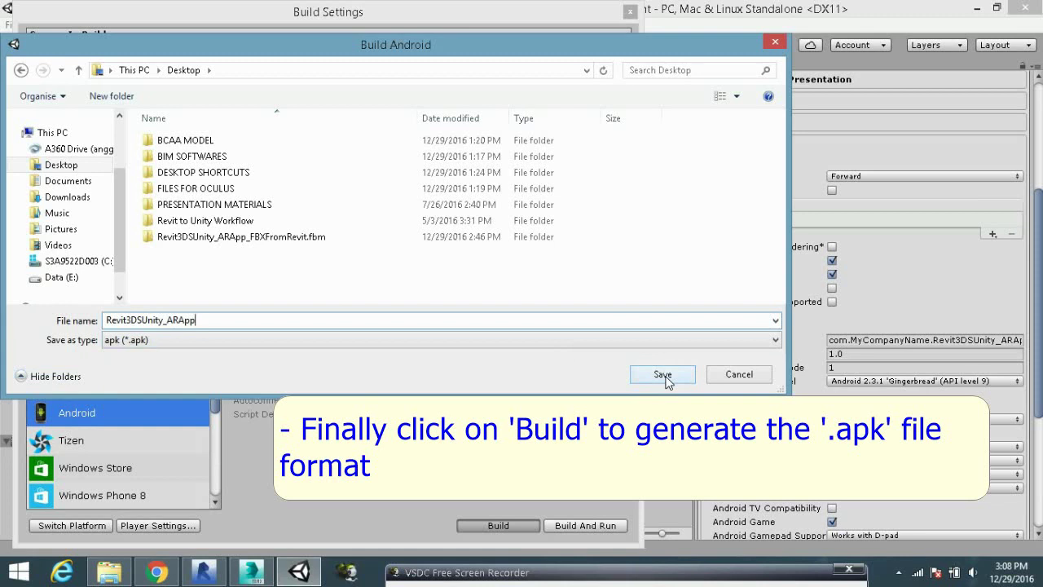
{"action": "left_click", "coordinate": [662, 375]}
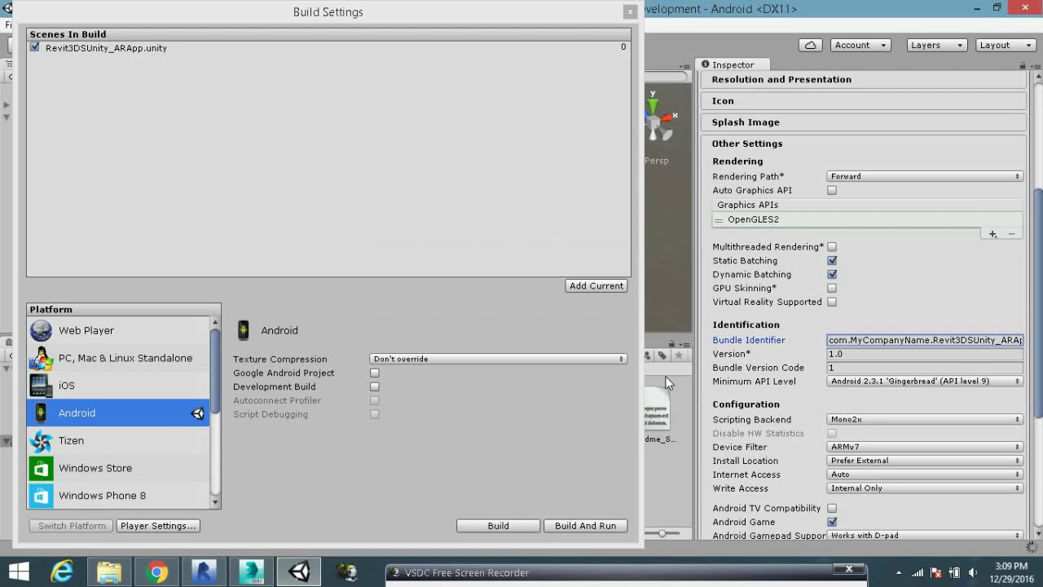
{"action": "key", "text": "ctrl+b"}
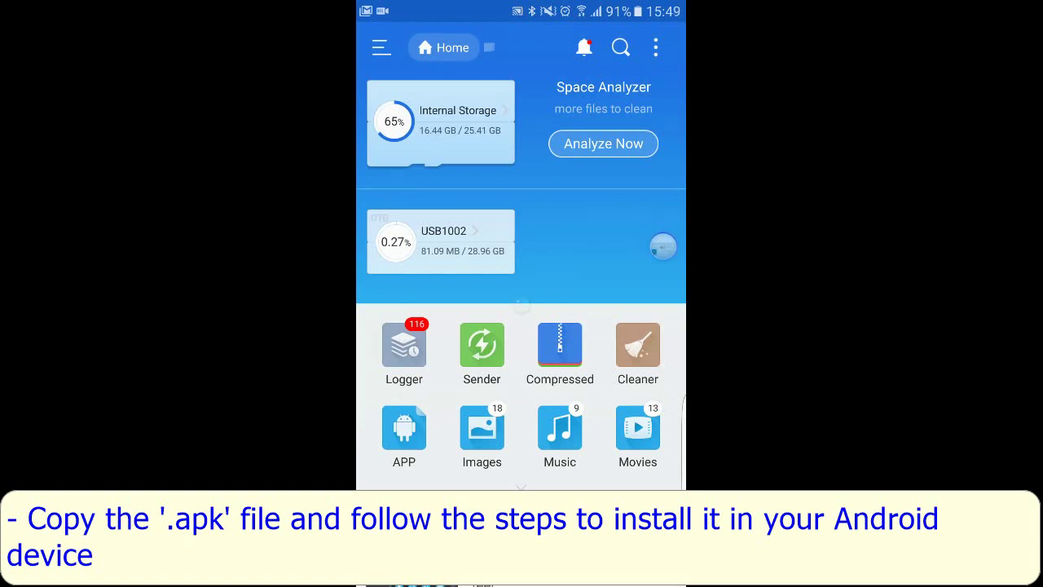
- Install Revit3DSUnity_ARApp.apk from the phone's USB storage folder, accepting its permissions
{"action": "left_click", "coordinate": [440, 241]}
{"action": "left_click", "coordinate": [445, 134]}
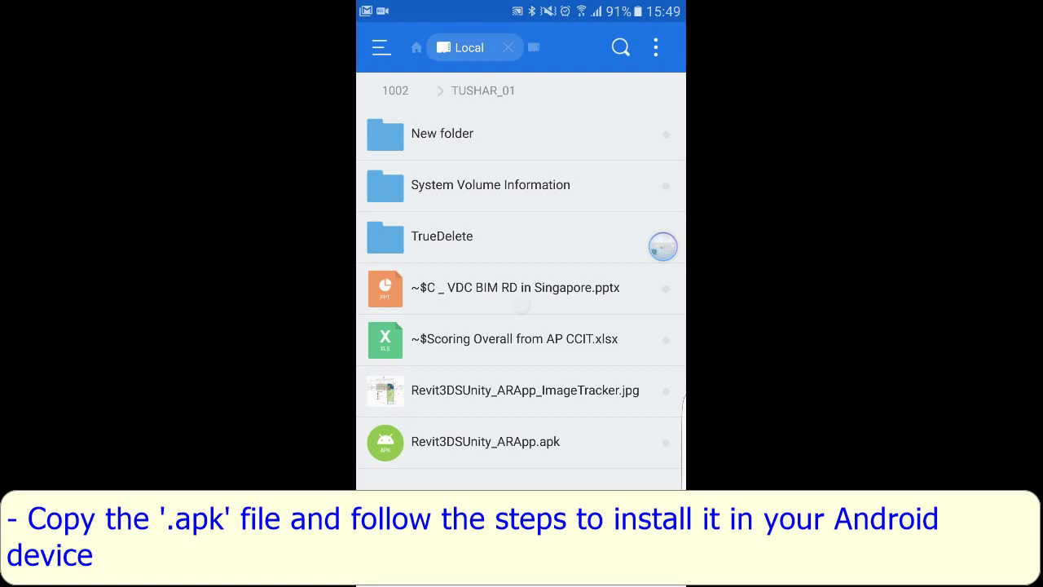
{"action": "left_click", "coordinate": [485, 440]}
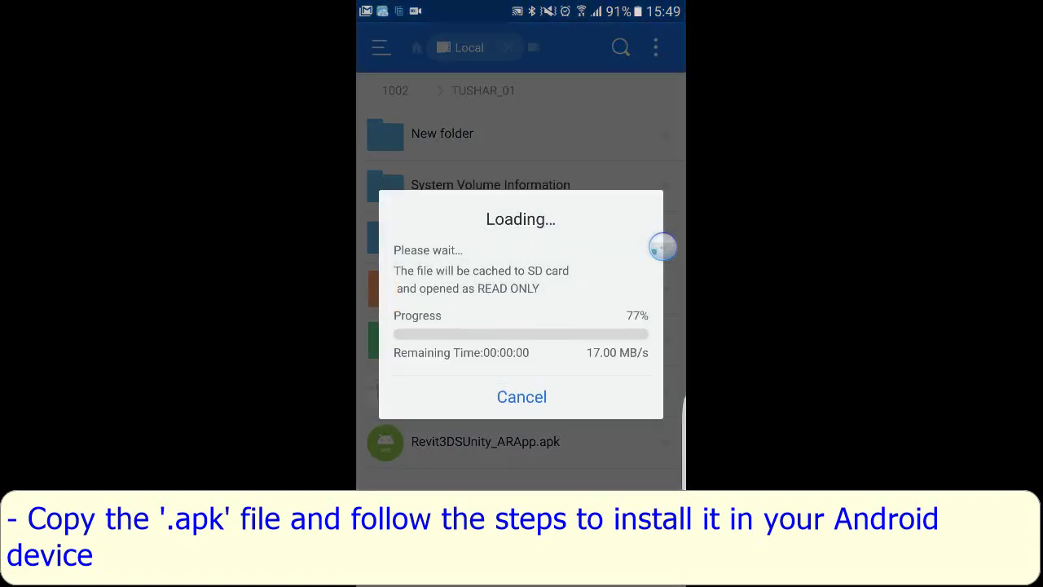
{"action": "left_click", "coordinate": [662, 247]}
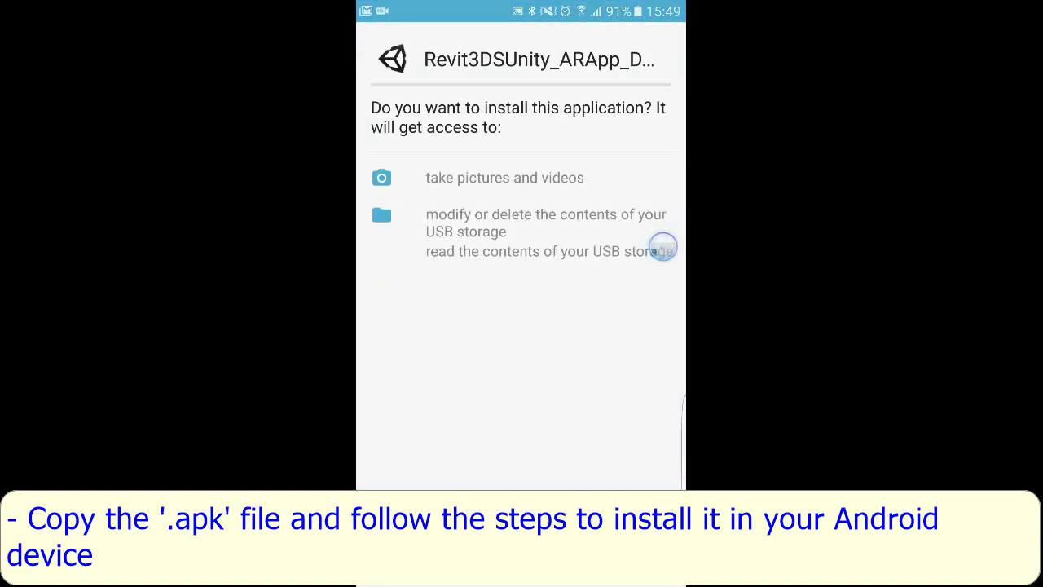
{"action": "left_click", "coordinate": [662, 470]}
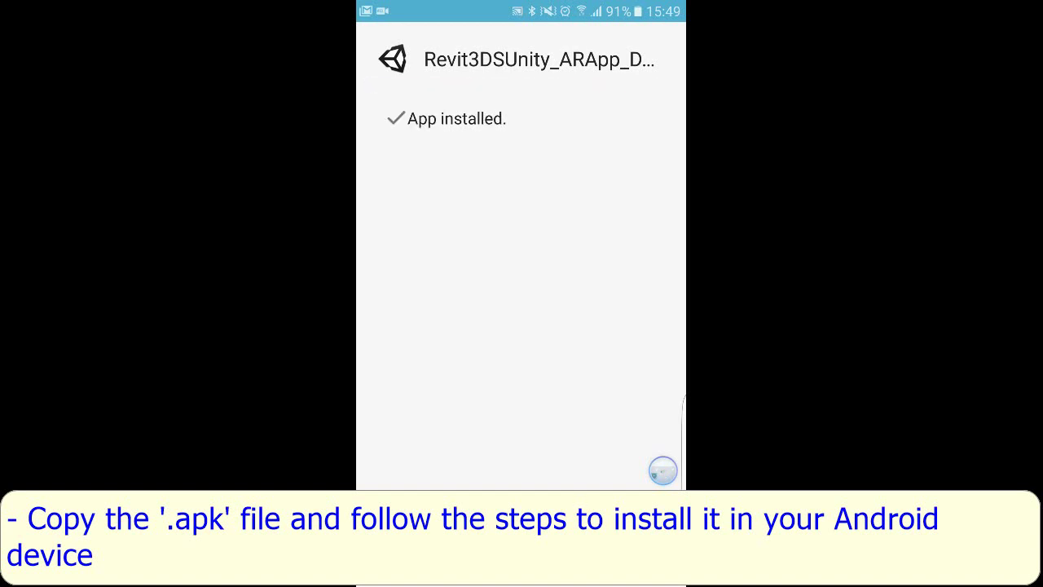
{"action": "left_click", "coordinate": [603, 564]}
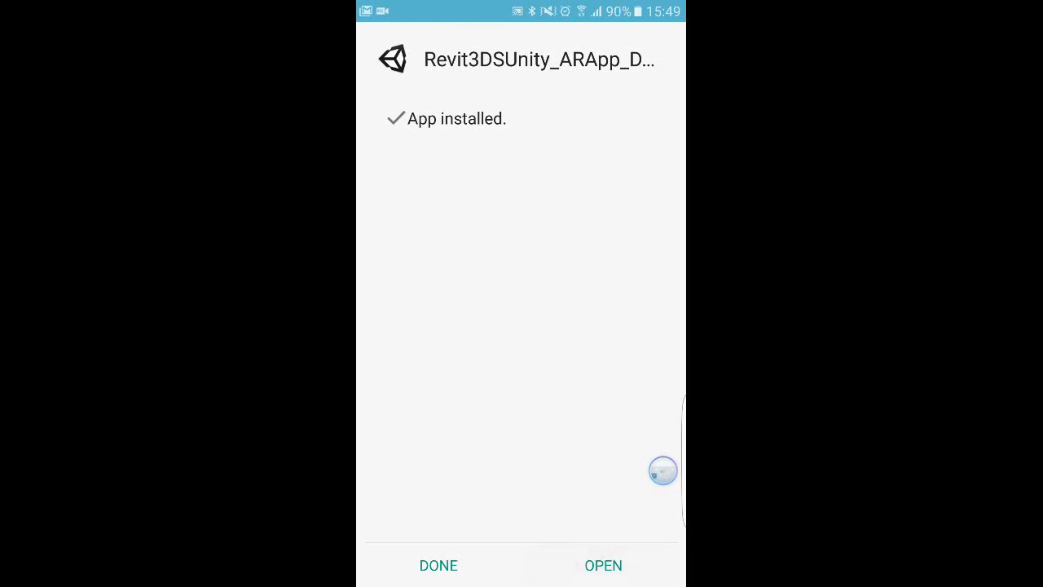